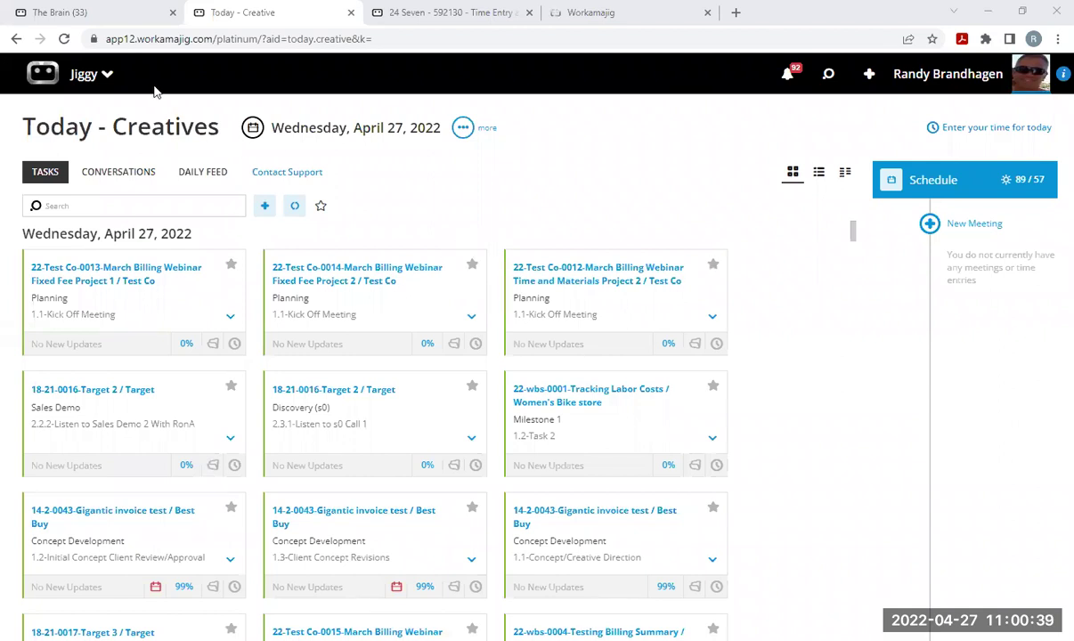
Open Report Groups from the Global Lists in System Setup and review the custom report group names.
{"action": "left_click", "coordinate": [102, 79]}
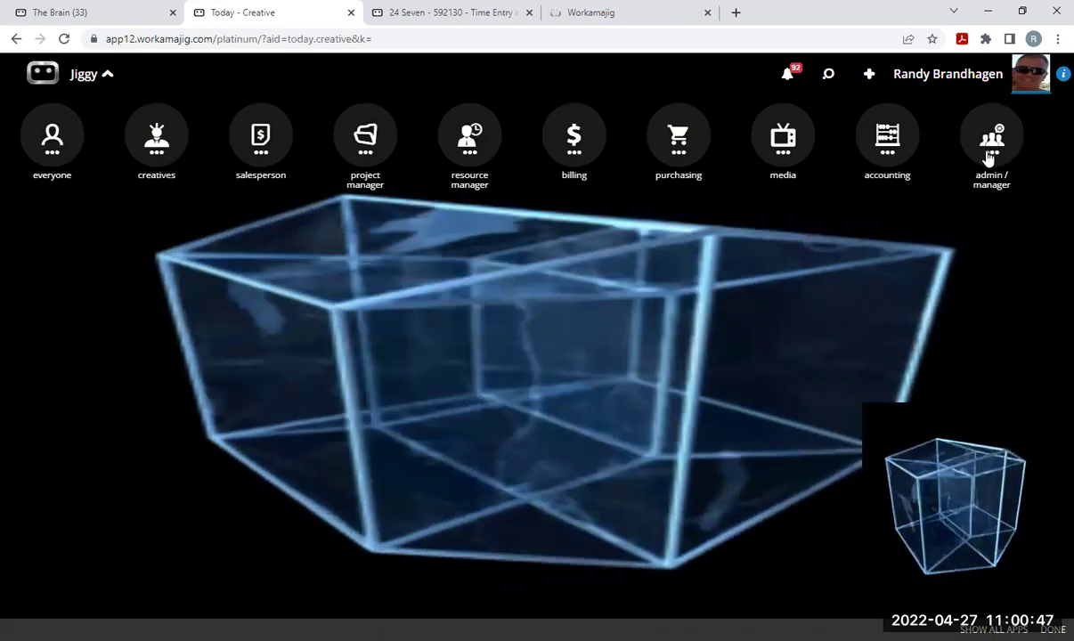
{"action": "left_click", "coordinate": [990, 156]}
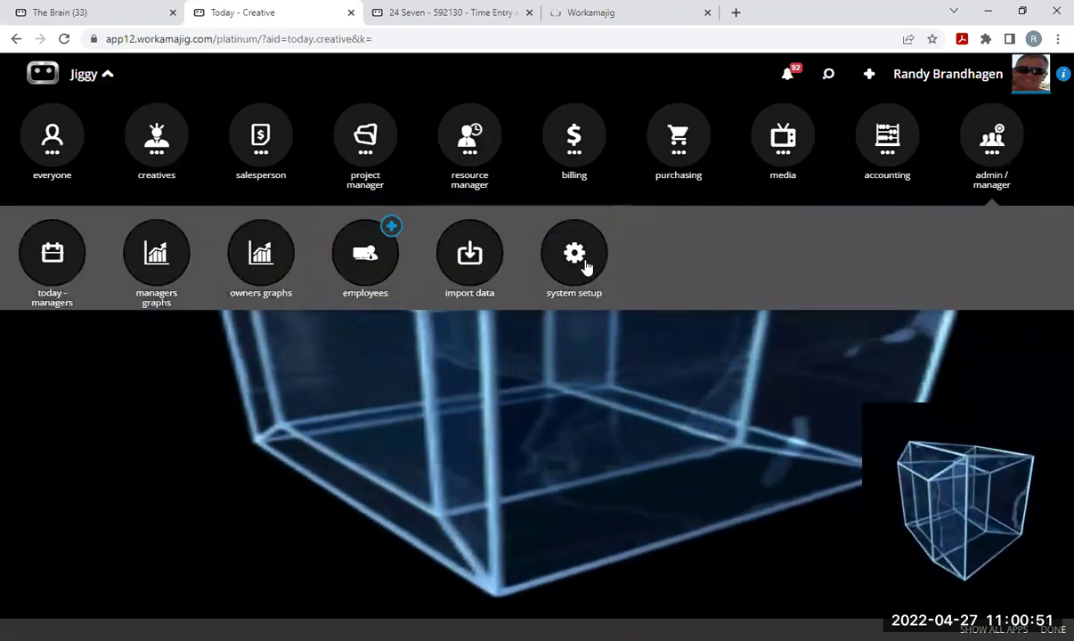
{"action": "left_click", "coordinate": [580, 257]}
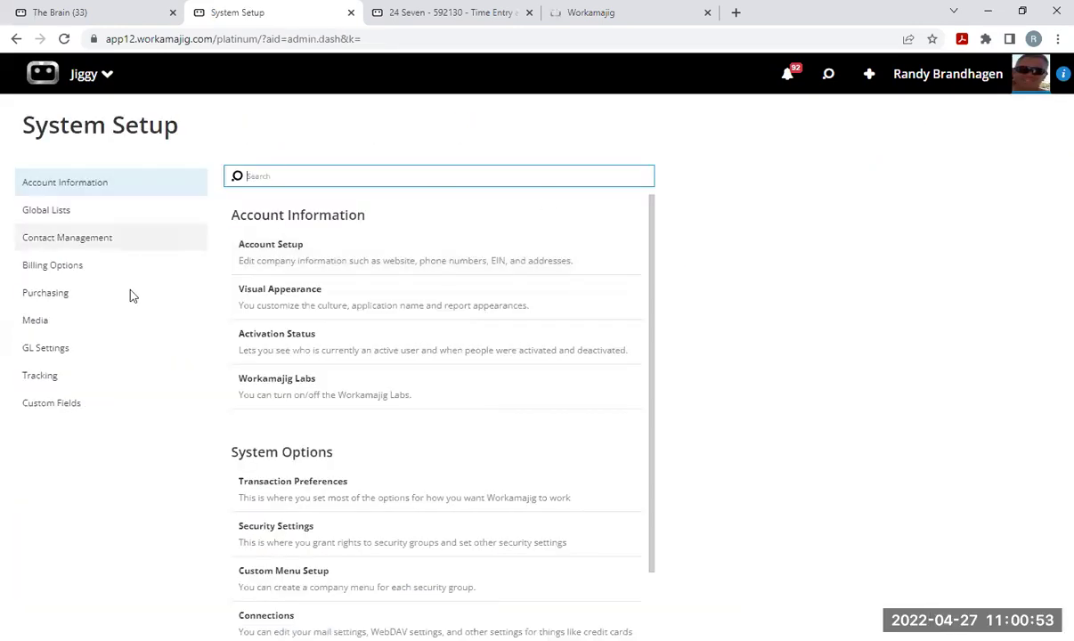
{"action": "left_click", "coordinate": [71, 219]}
{"action": "scroll", "coordinate": [482, 381], "scroll_direction": "down", "scroll_amount": 3}
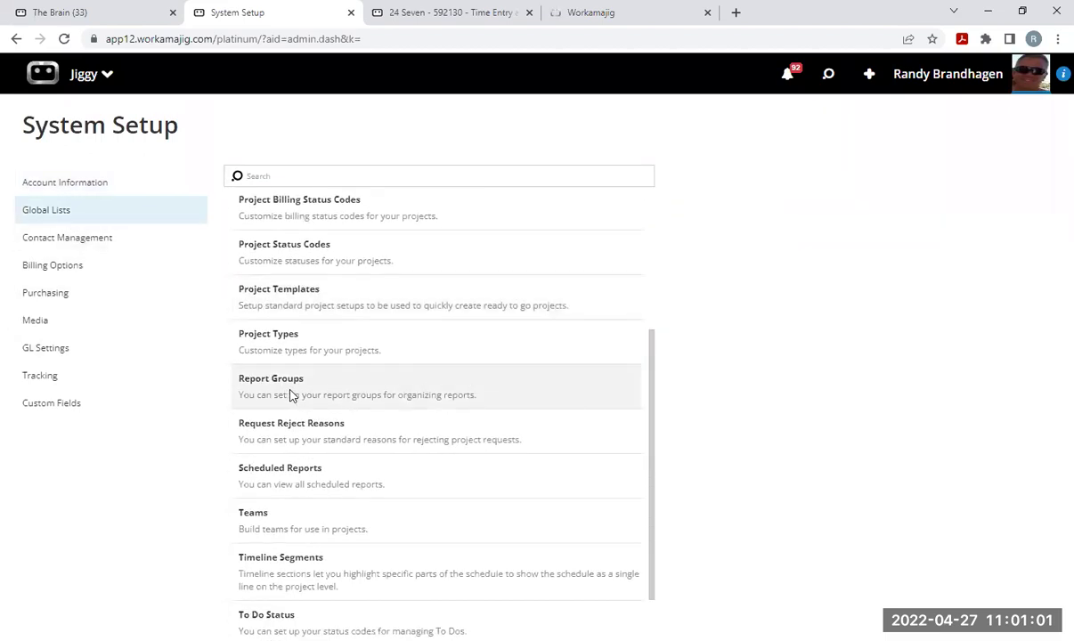
{"action": "left_click", "coordinate": [289, 396]}
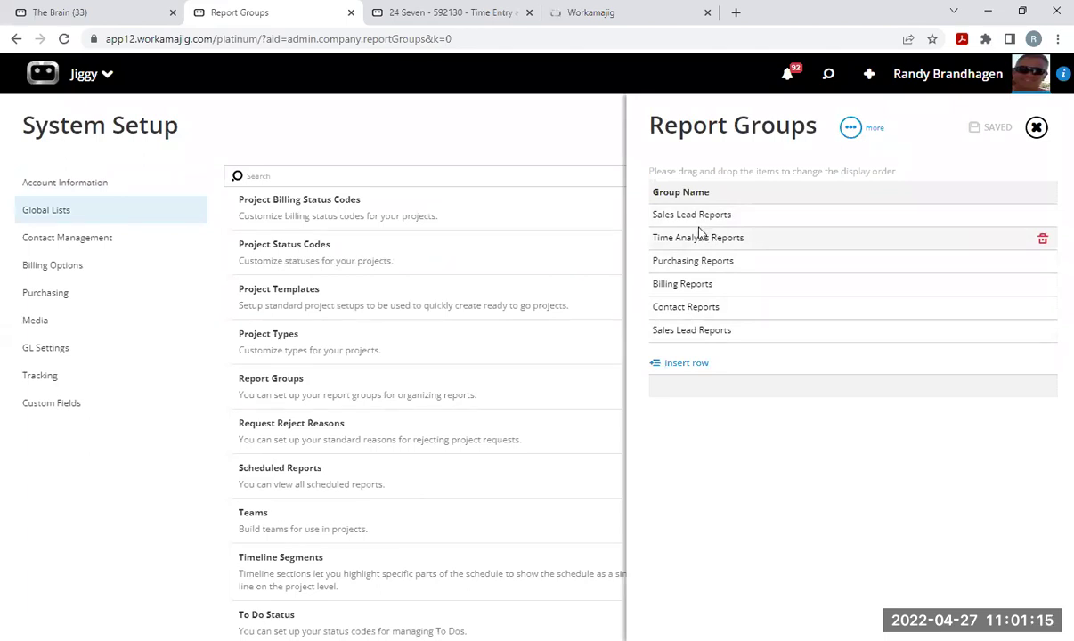
{"action": "left_click", "coordinate": [1036, 129]}
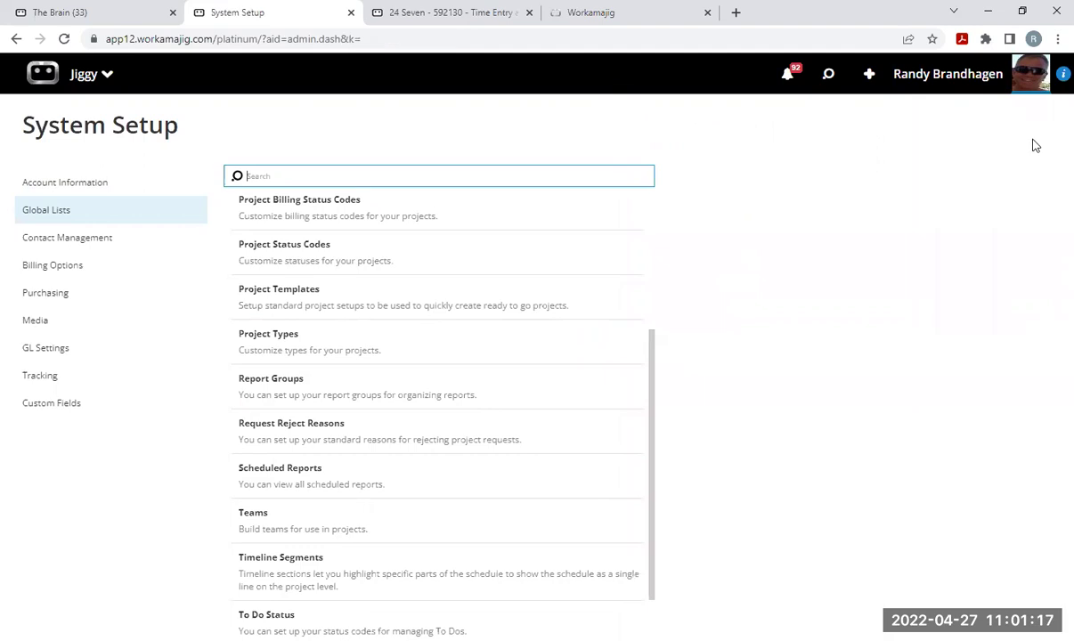
Open Security Settings and review the rights of the Account Managers (copy) Sandbx, Accounting and Administrator/IT groups.
{"action": "left_click", "coordinate": [82, 182]}
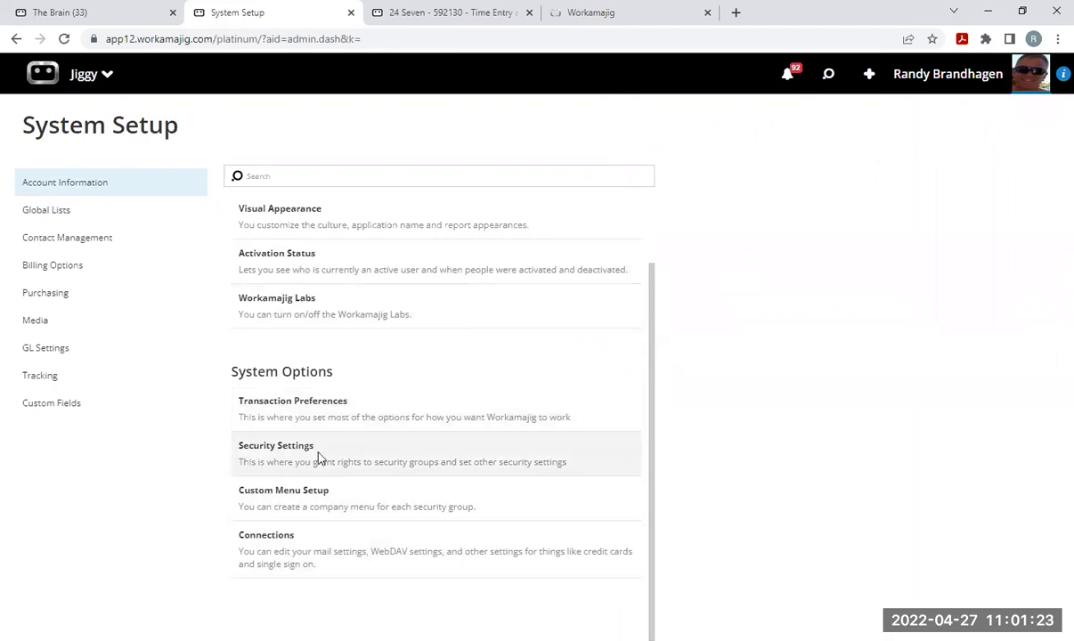
{"action": "left_click", "coordinate": [319, 456]}
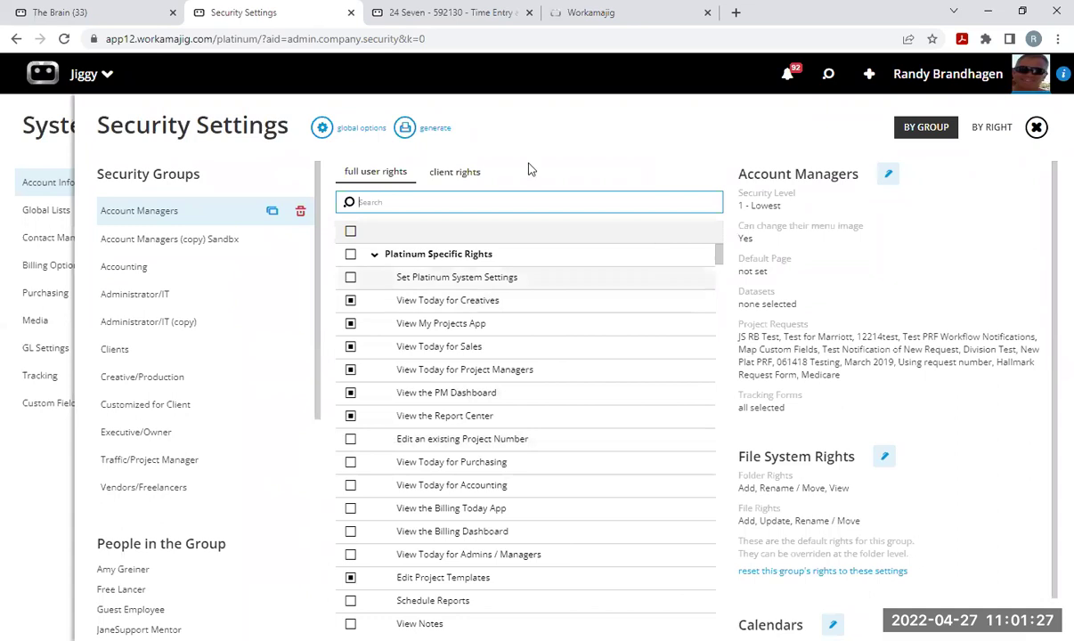
{"action": "left_click", "coordinate": [135, 243]}
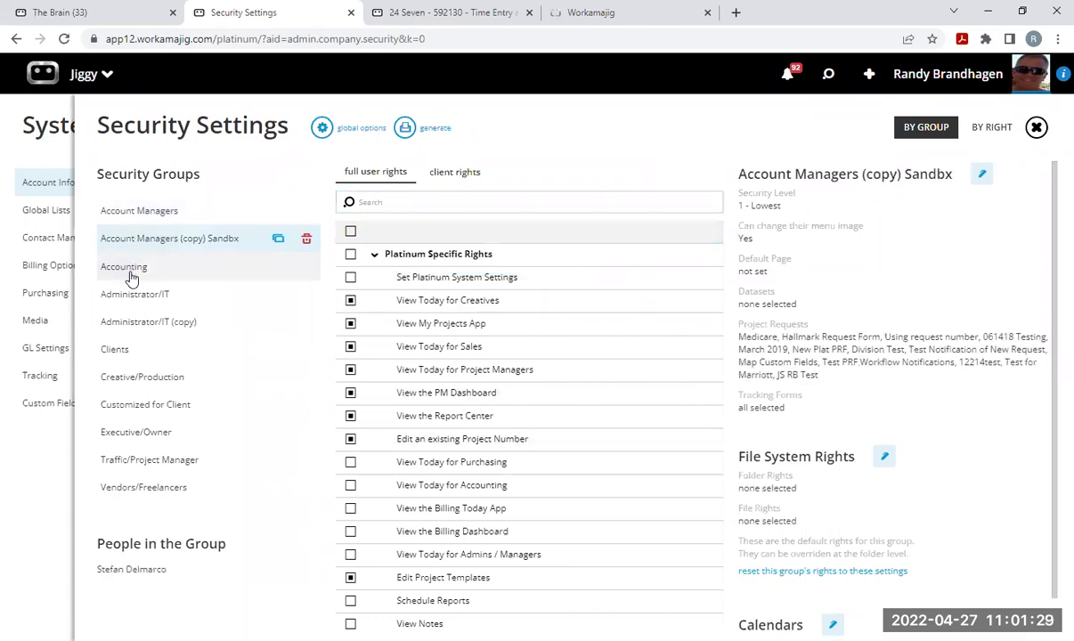
{"action": "left_click", "coordinate": [132, 269]}
{"action": "left_click", "coordinate": [134, 296]}
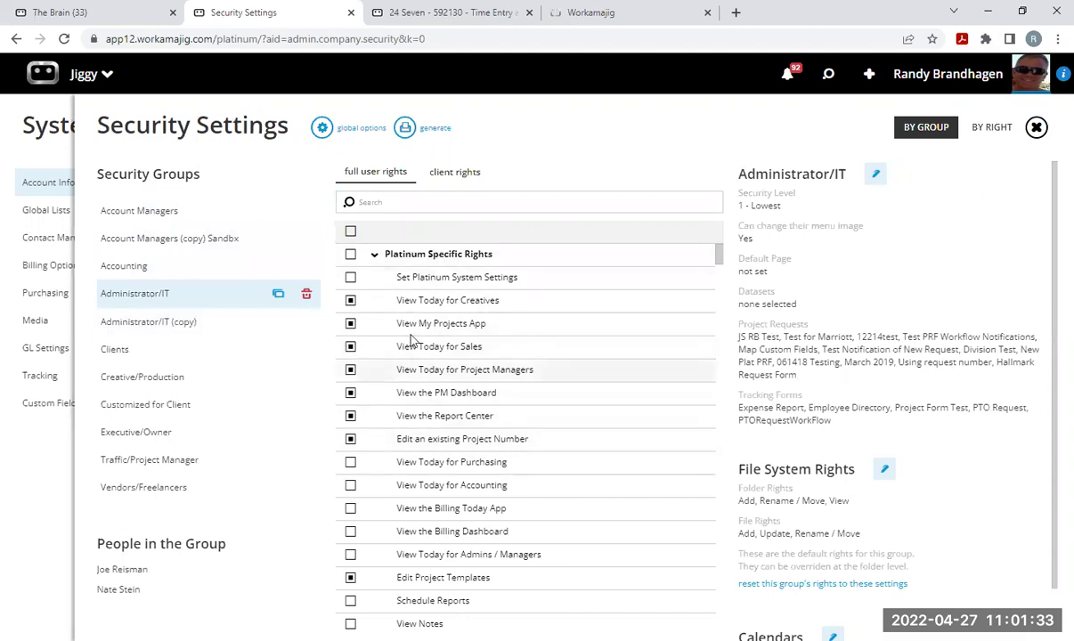
Examine the data set visibility options of the Traffic/Project Manager security group and close Security Settings without saving.
{"action": "left_click", "coordinate": [159, 460]}
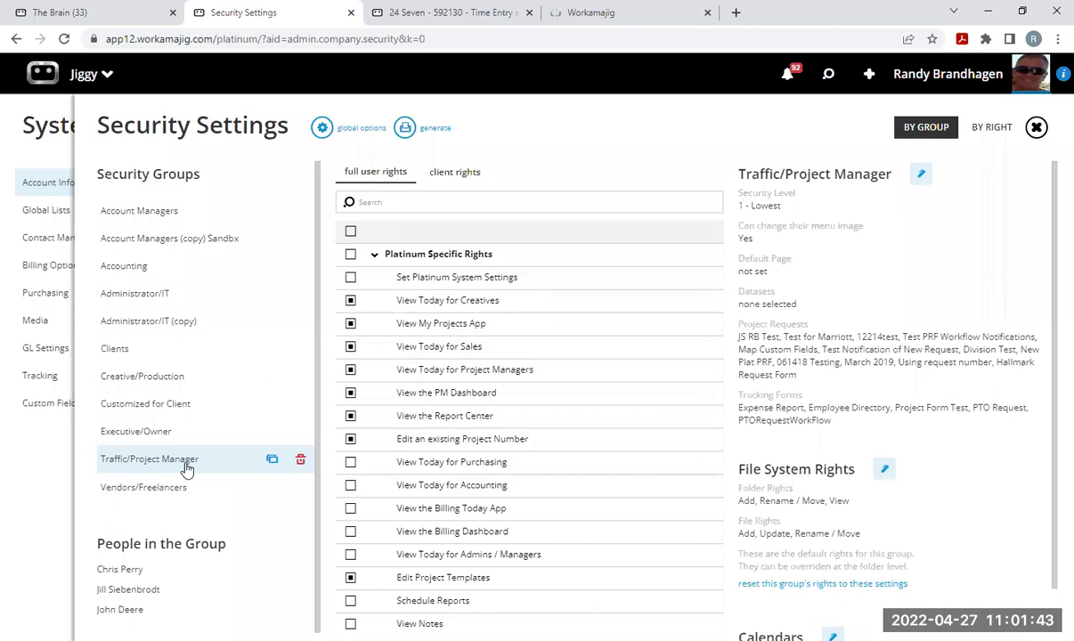
{"action": "left_click", "coordinate": [922, 179]}
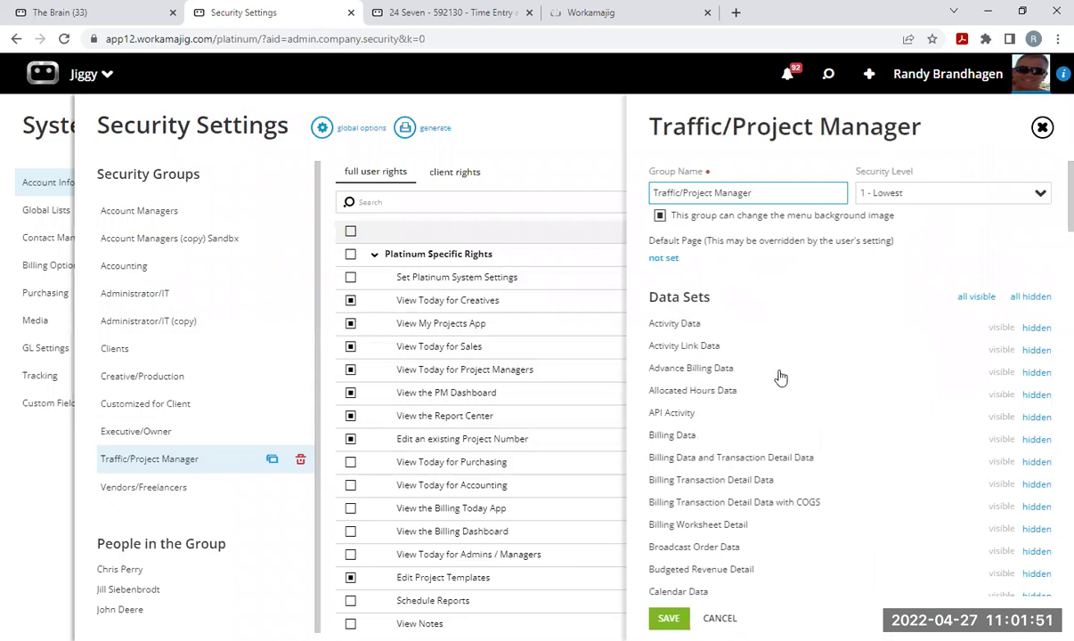
{"action": "scroll", "coordinate": [720, 509], "scroll_direction": "down", "scroll_amount": 3}
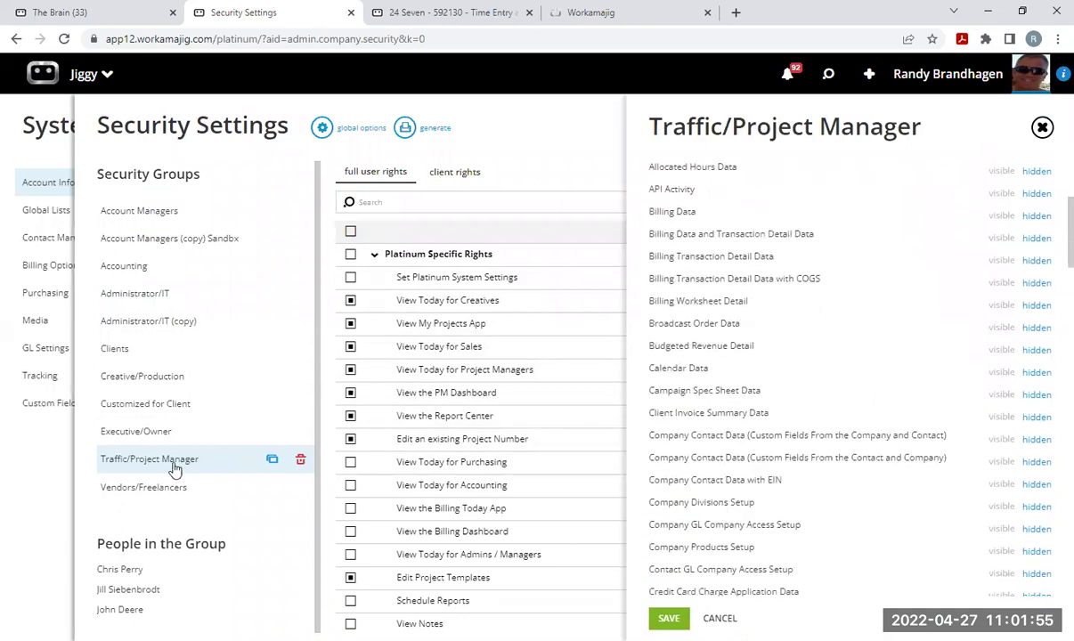
{"action": "scroll", "coordinate": [816, 472], "scroll_direction": "up", "scroll_amount": 3}
{"action": "scroll", "coordinate": [816, 472], "scroll_direction": "up", "scroll_amount": 1}
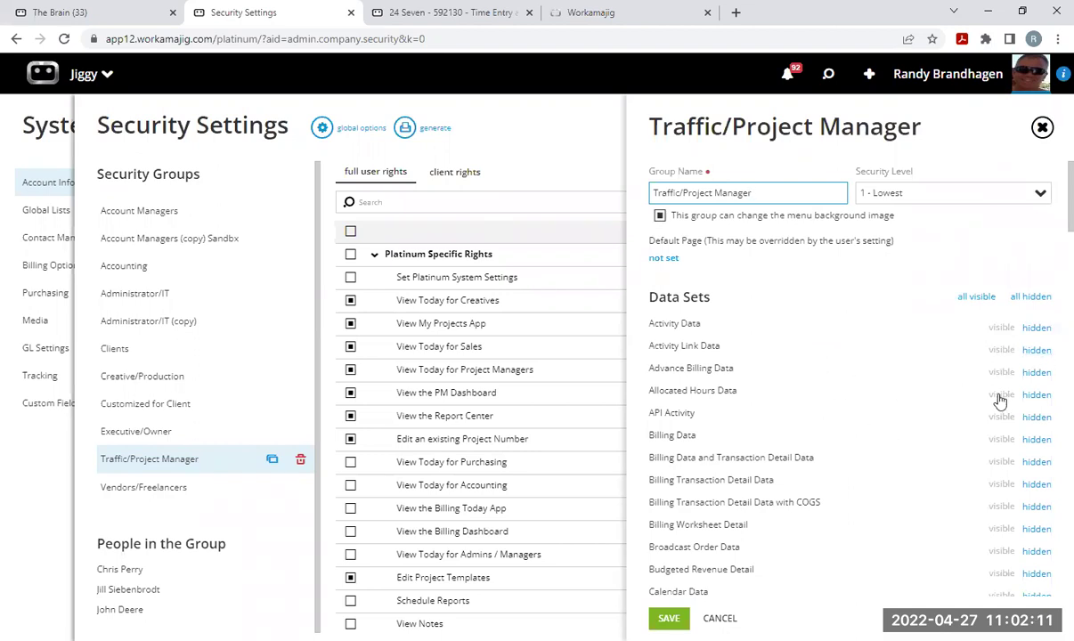
{"action": "left_click", "coordinate": [1043, 128]}
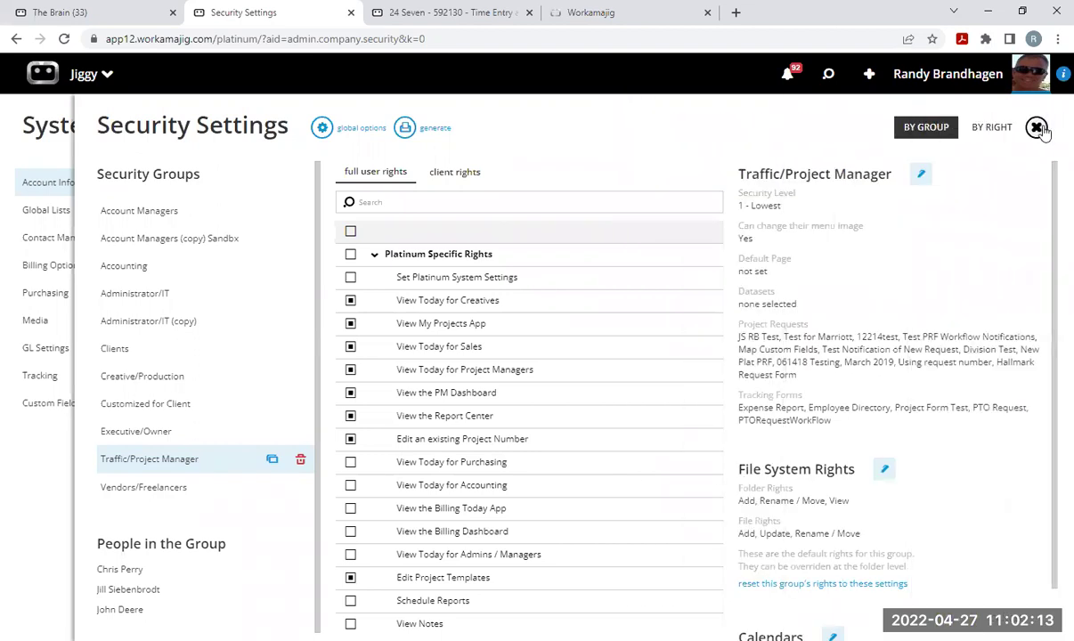
{"action": "left_click", "coordinate": [1039, 128]}
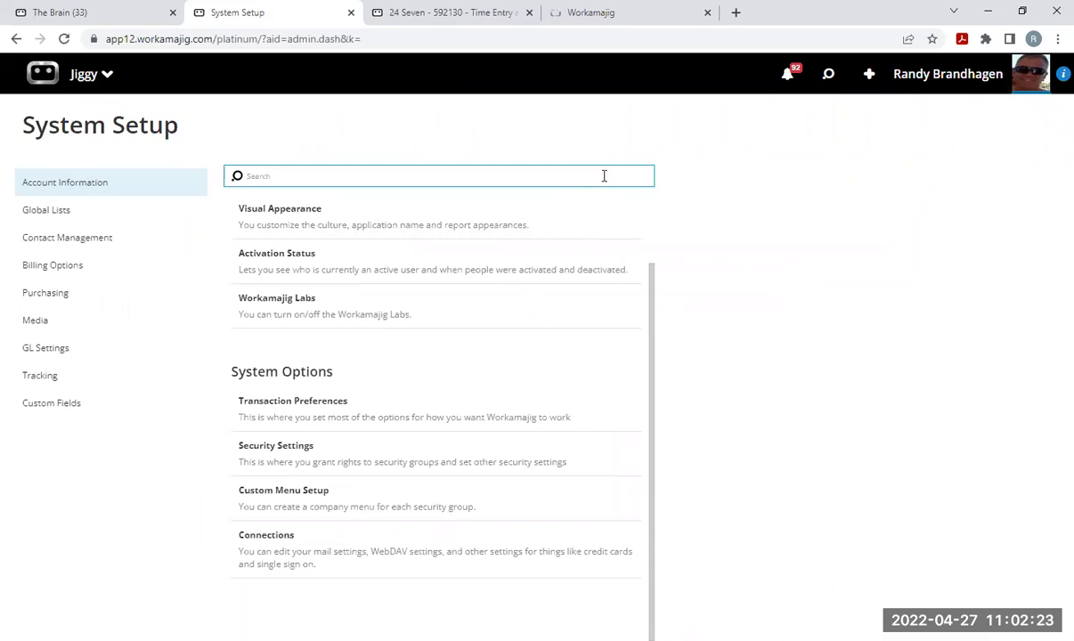
Open the 010416 Time Detail Data report from Other Reports in the report center.
{"action": "left_click", "coordinate": [101, 76]}
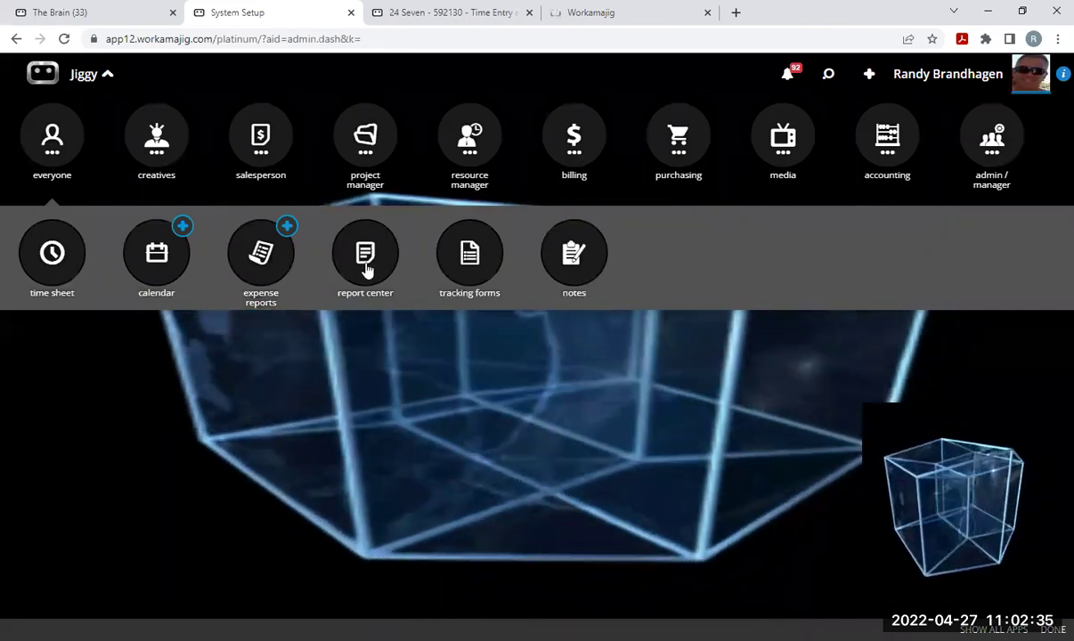
{"action": "key", "text": "Escape"}
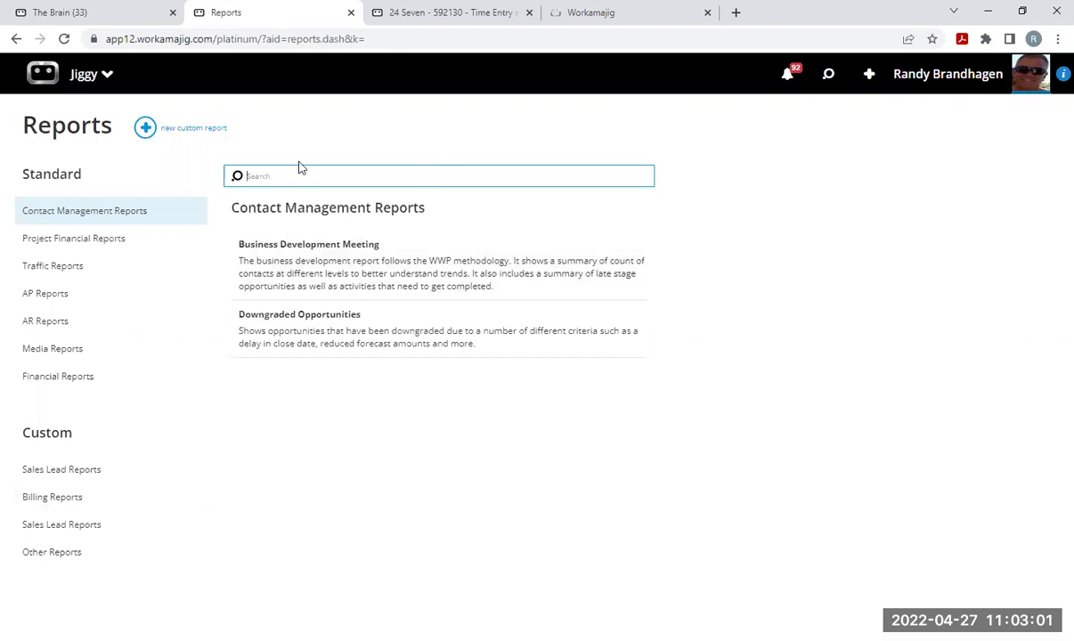
{"action": "left_click", "coordinate": [65, 552]}
{"action": "left_click", "coordinate": [295, 247]}
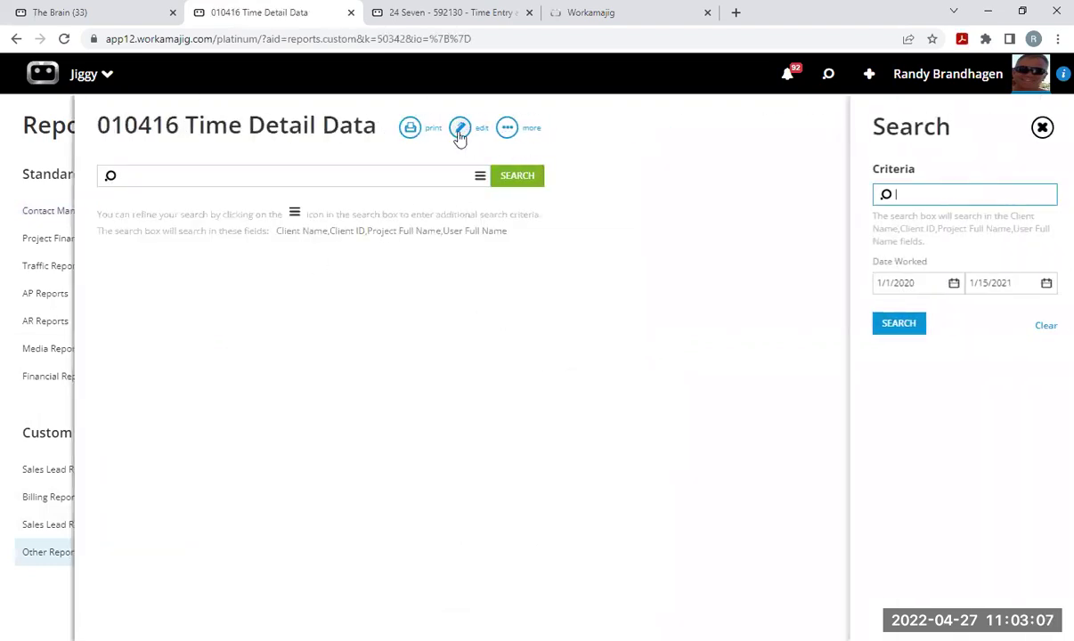
Examine the Display in Group choices in the report's settings without changing them and return to the report list.
{"action": "left_click", "coordinate": [459, 132]}
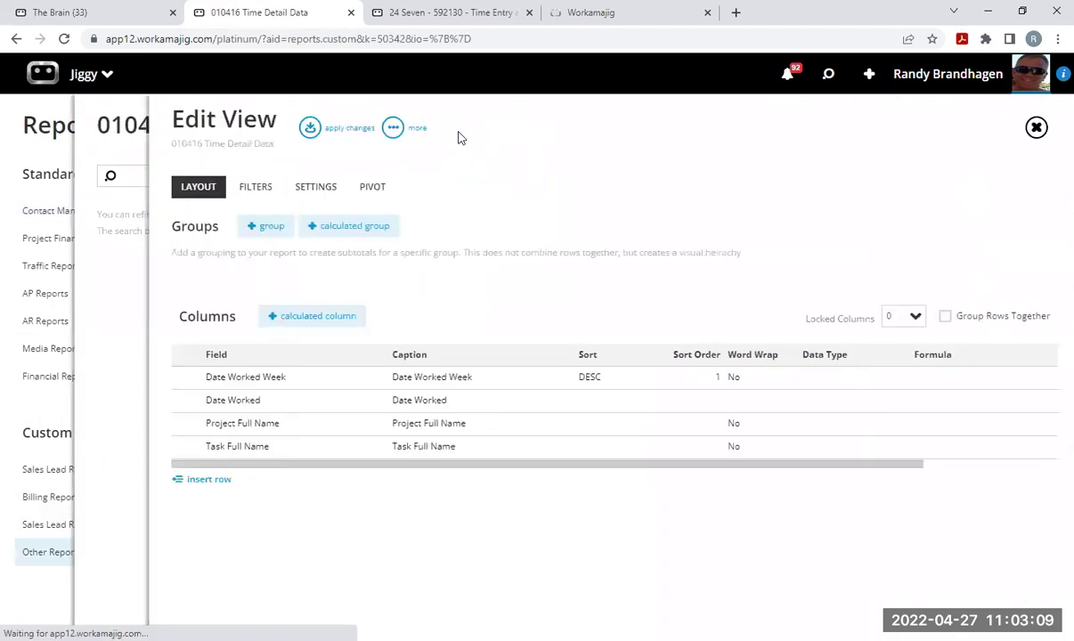
{"action": "left_click", "coordinate": [319, 188]}
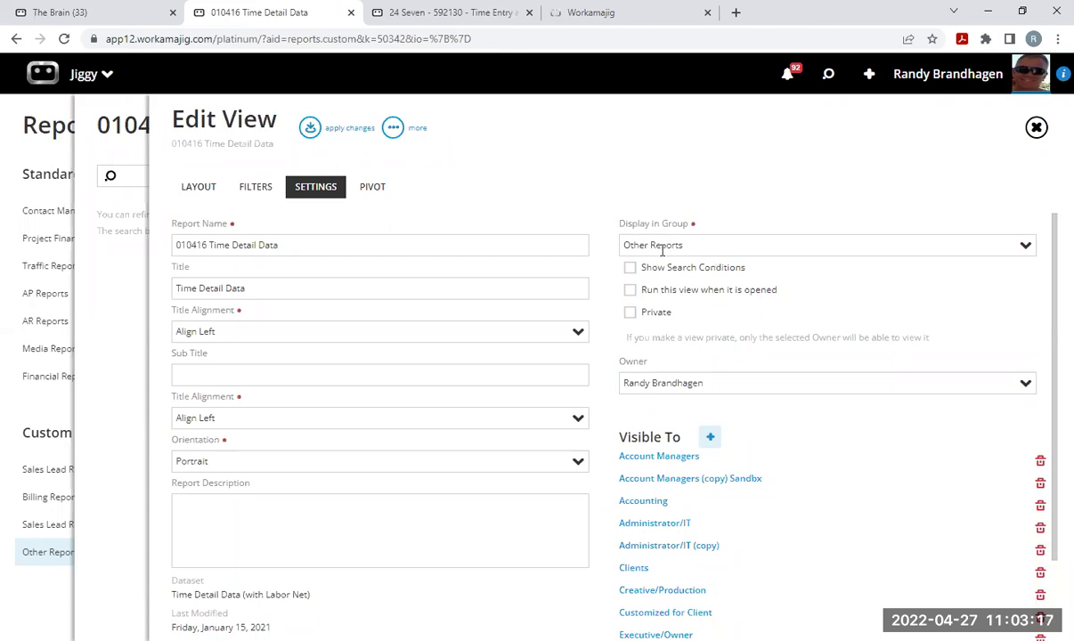
{"action": "left_click", "coordinate": [1026, 246]}
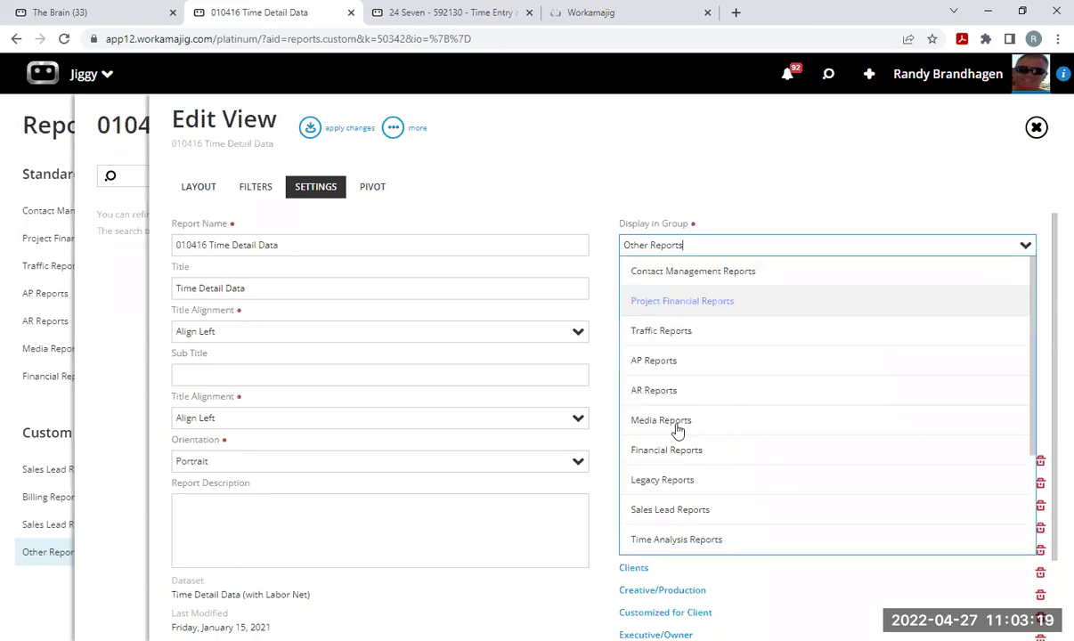
{"action": "left_click", "coordinate": [777, 147]}
{"action": "left_click", "coordinate": [1036, 128]}
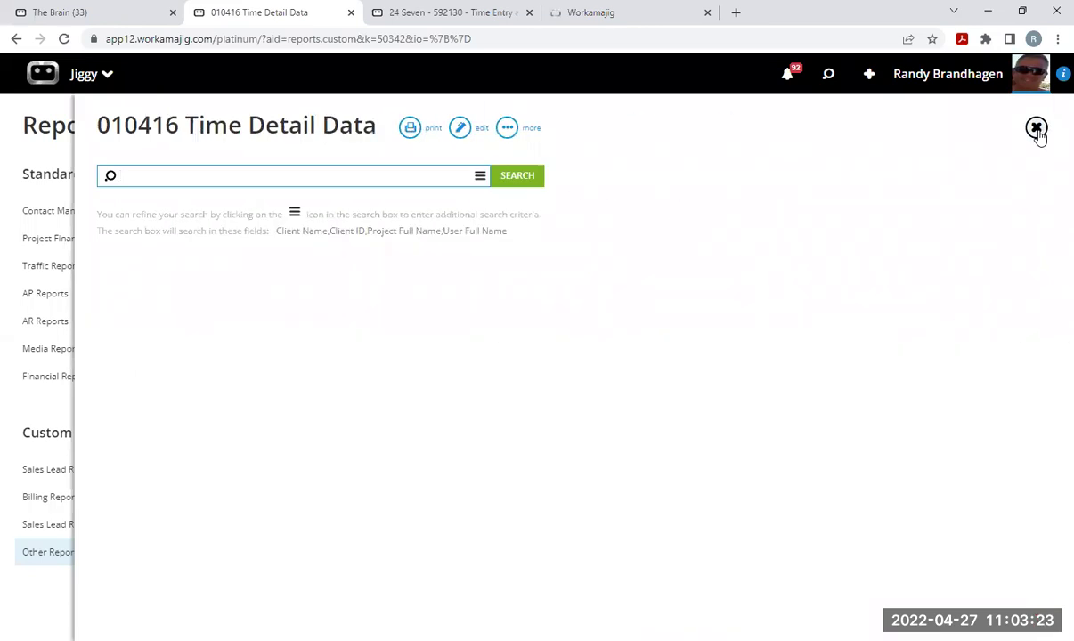
{"action": "left_click", "coordinate": [1037, 130]}
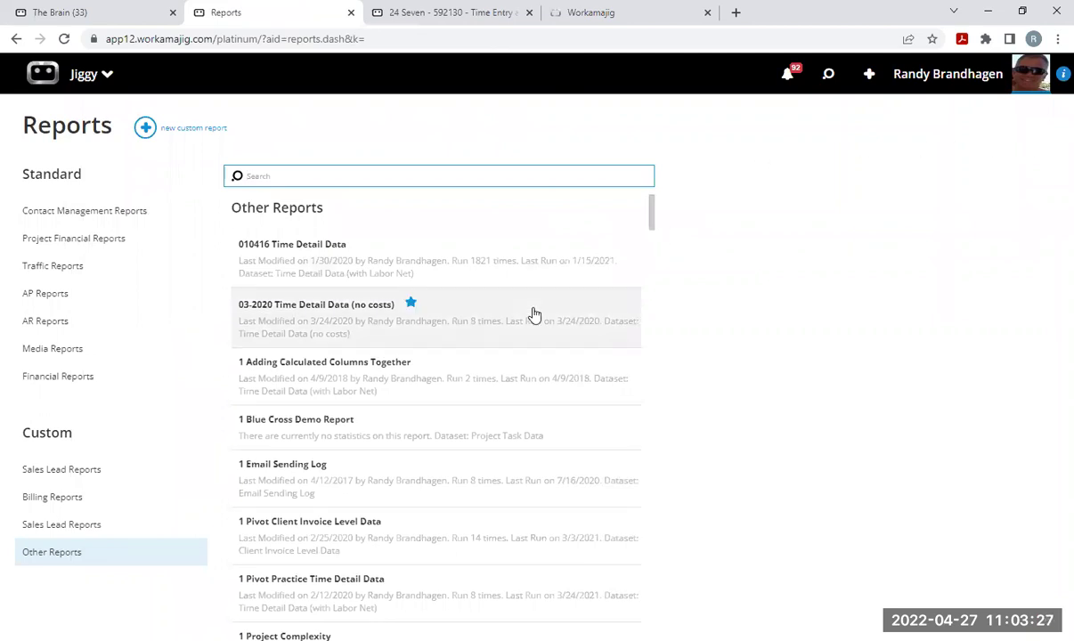
Edit the 010416 Time Detail Data report's layout to group rows together and show the Grouping Function column.
{"action": "left_click", "coordinate": [264, 246]}
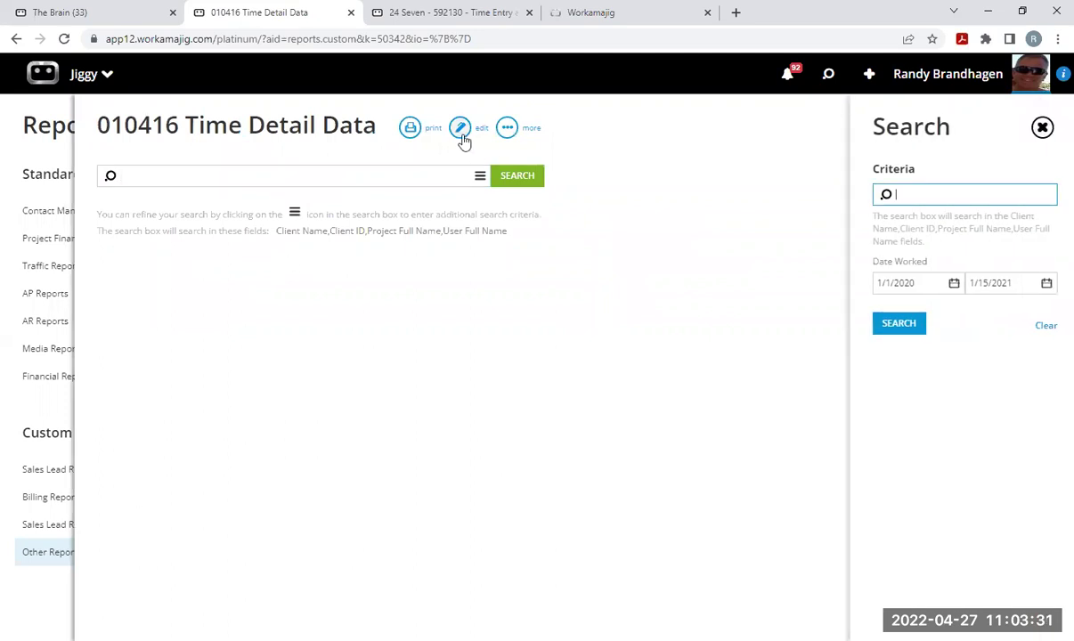
{"action": "left_click", "coordinate": [462, 136]}
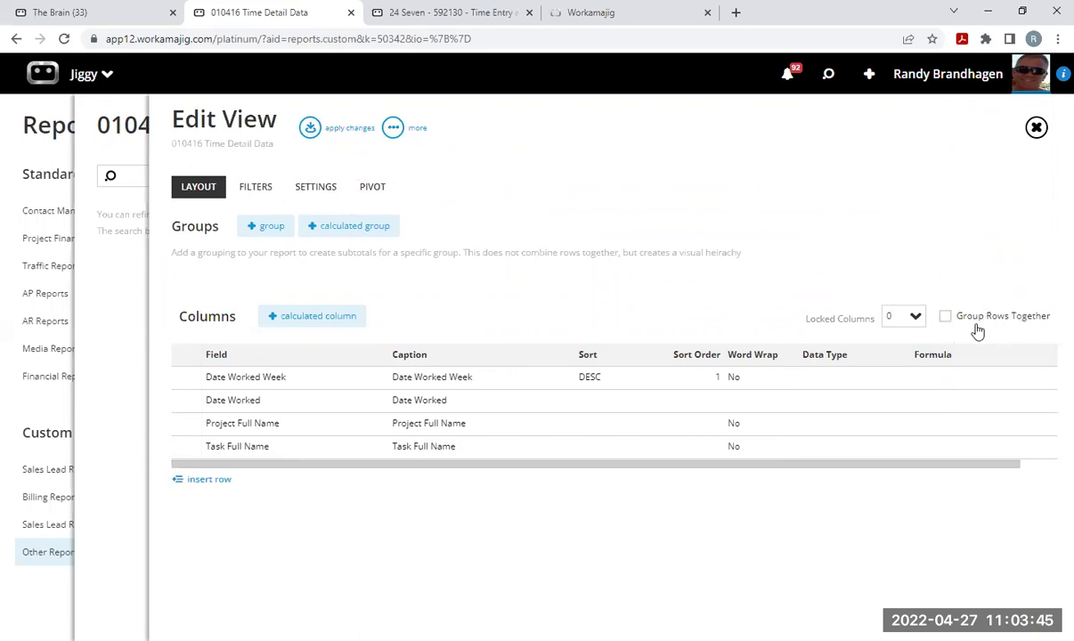
{"action": "left_click", "coordinate": [946, 316]}
{"action": "left_click_drag", "start_coordinate": [878, 465], "coordinate": [1026, 468]}
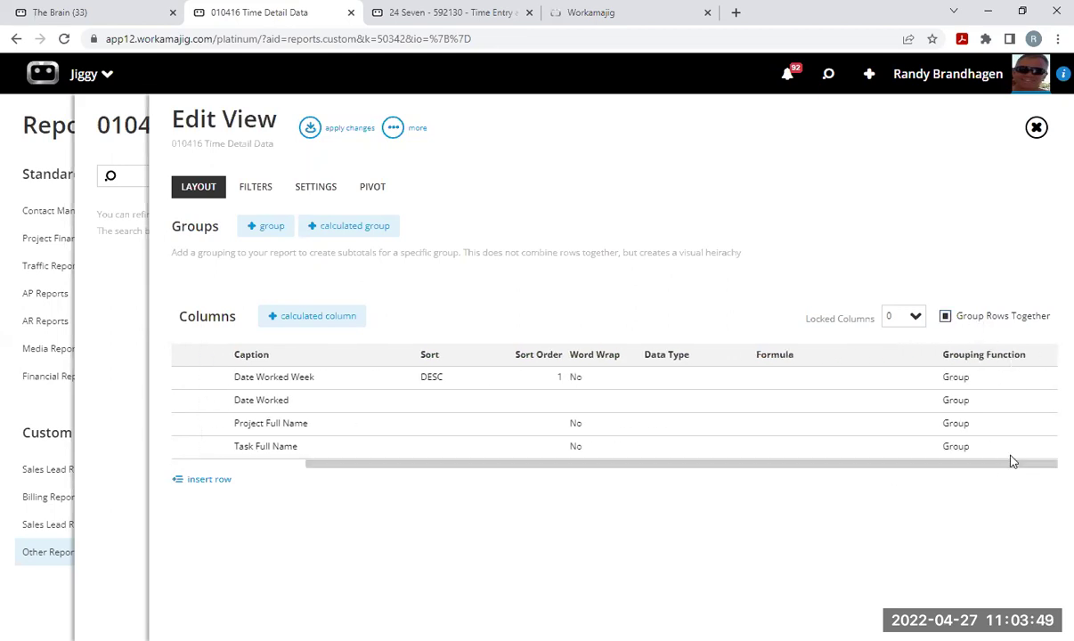
Review the grouping functions available for the Date Worked column without changing its selection.
{"action": "left_click", "coordinate": [955, 406]}
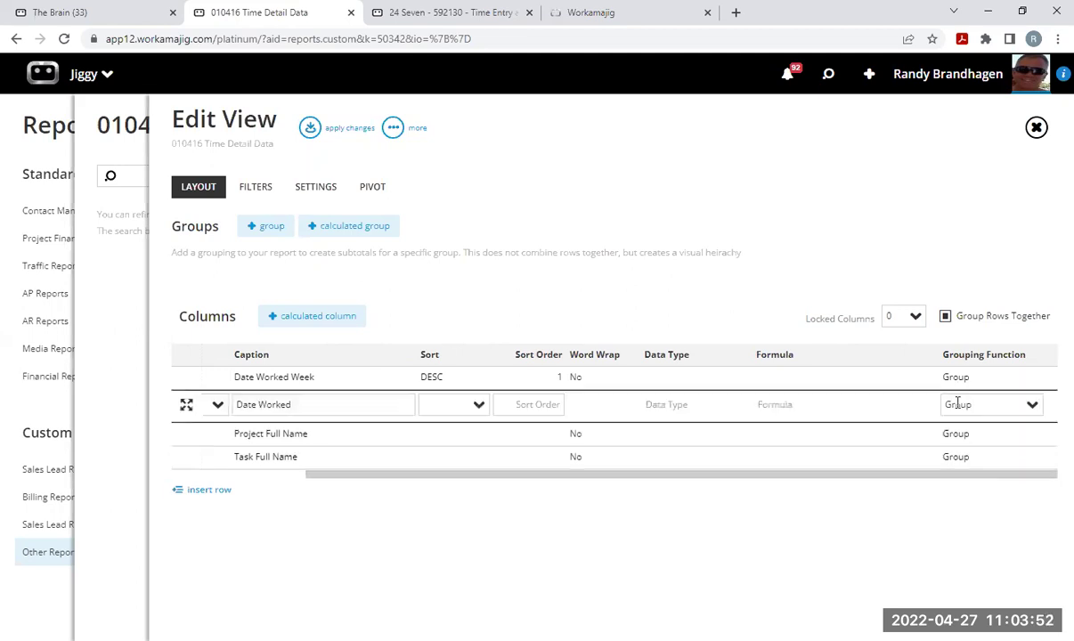
{"action": "left_click", "coordinate": [1033, 406]}
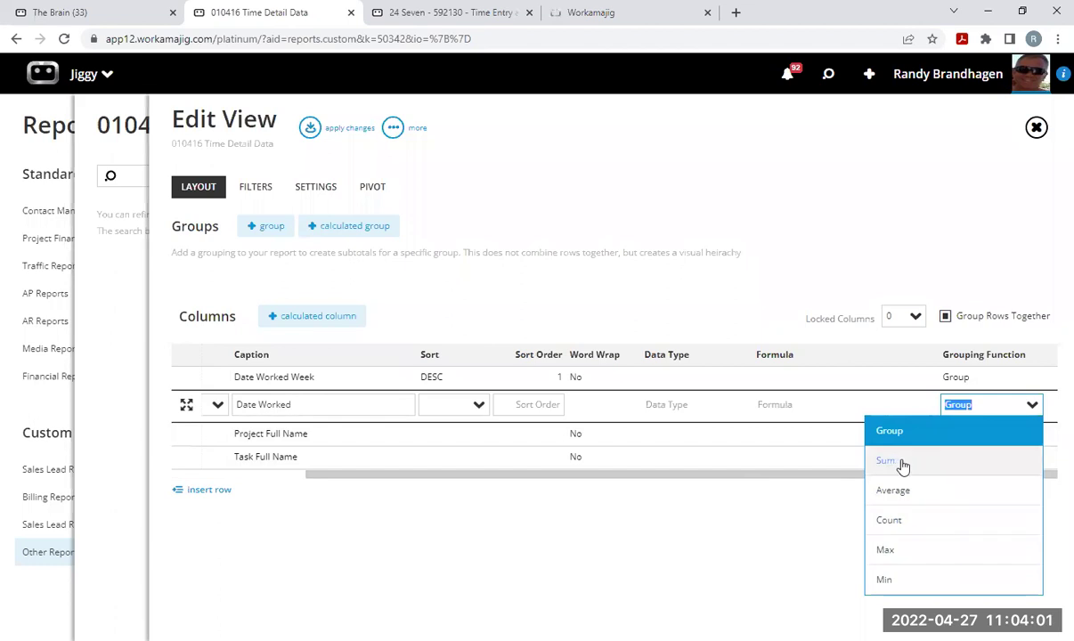
{"action": "left_click", "coordinate": [867, 181]}
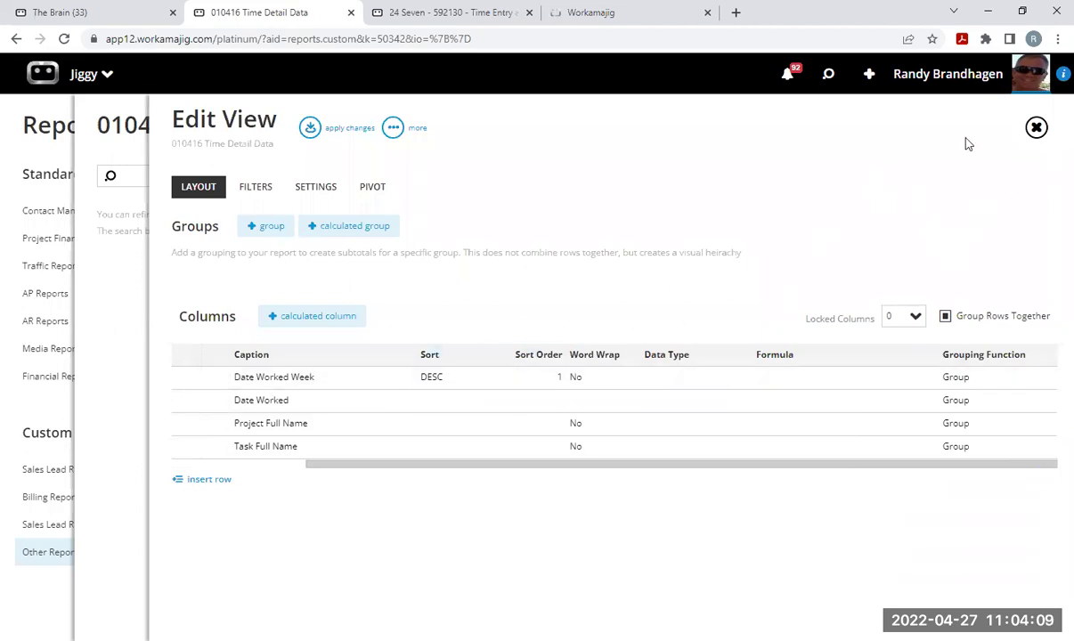
Open the Active Projects view from the saved project views and return to the 010416 Time Detail Data report.
{"action": "left_click", "coordinate": [828, 75]}
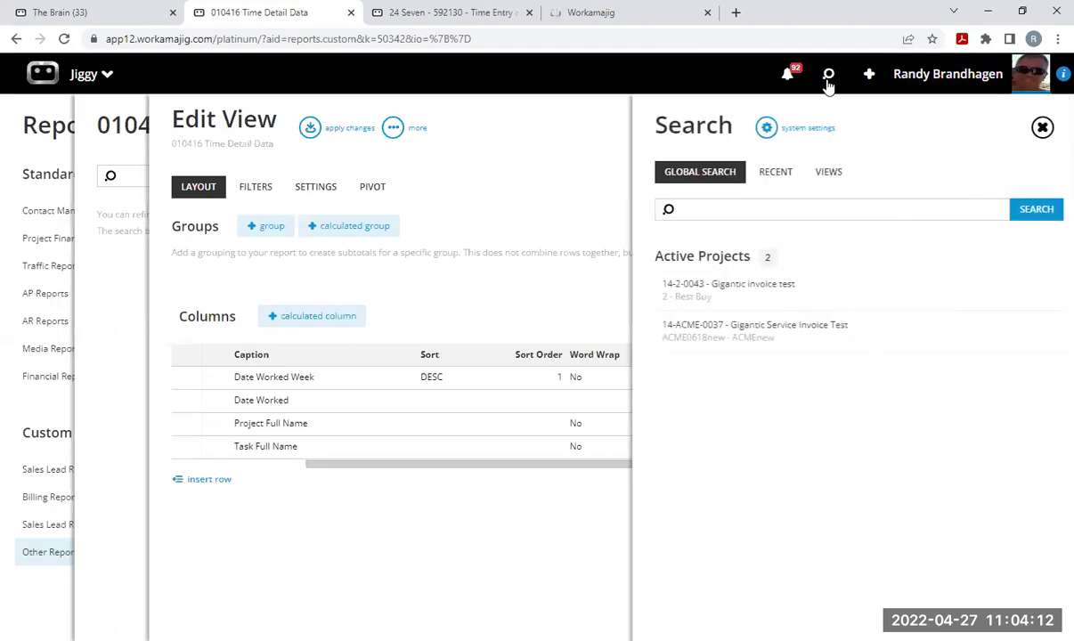
{"action": "left_click", "coordinate": [820, 175]}
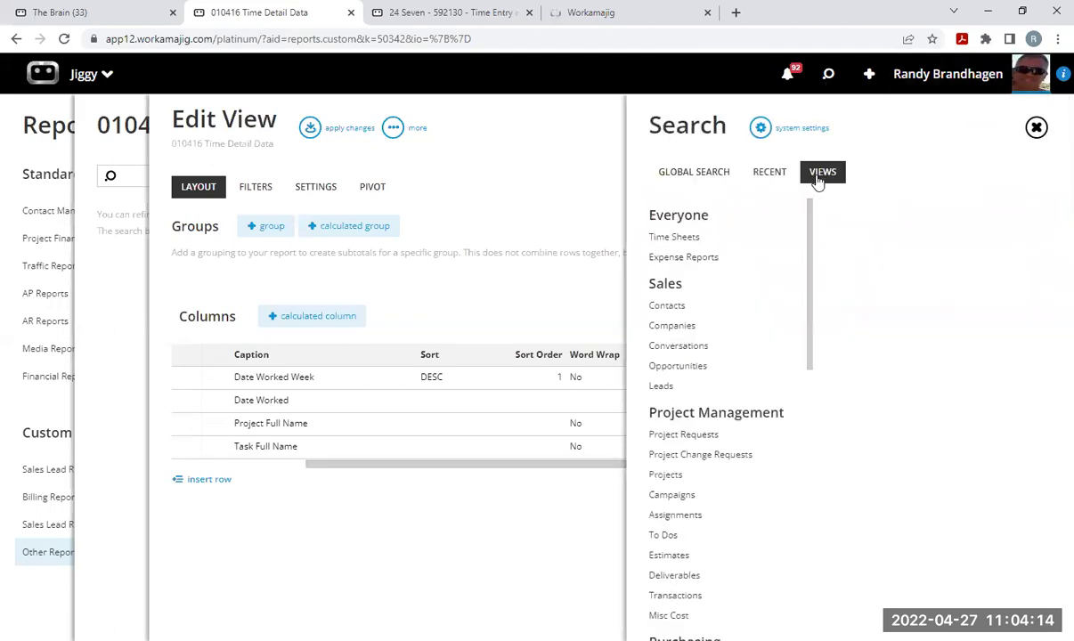
{"action": "left_click", "coordinate": [681, 479]}
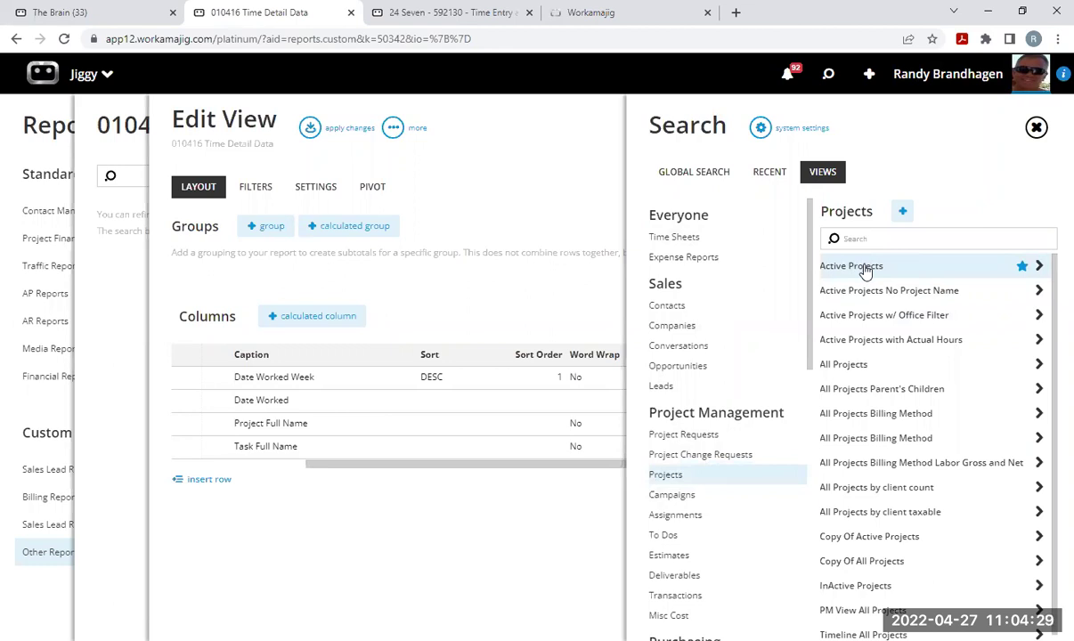
{"action": "left_click", "coordinate": [864, 267]}
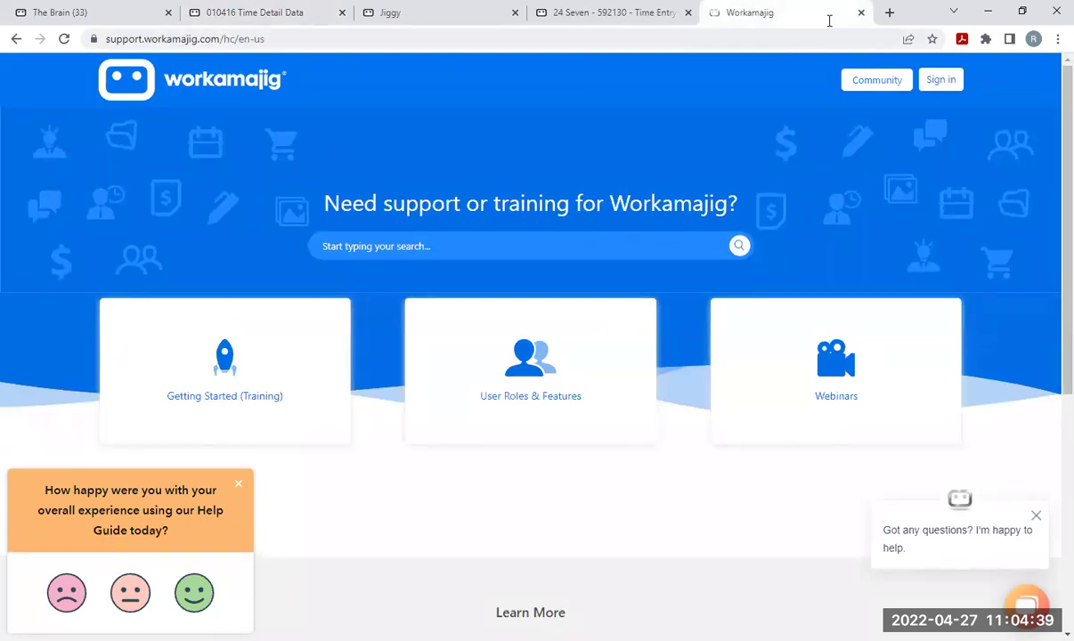
{"action": "left_click", "coordinate": [294, 14]}
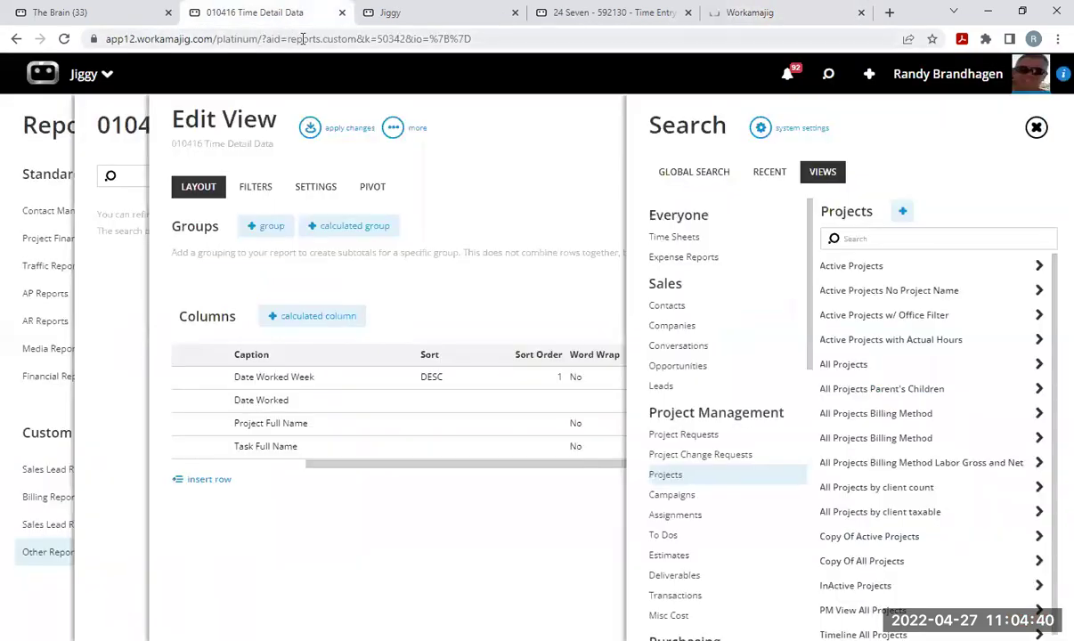
Run the Active Projects view's search with the Fixed Fee billing method criterion and open the view's layout for editing.
{"action": "left_click", "coordinate": [398, 24]}
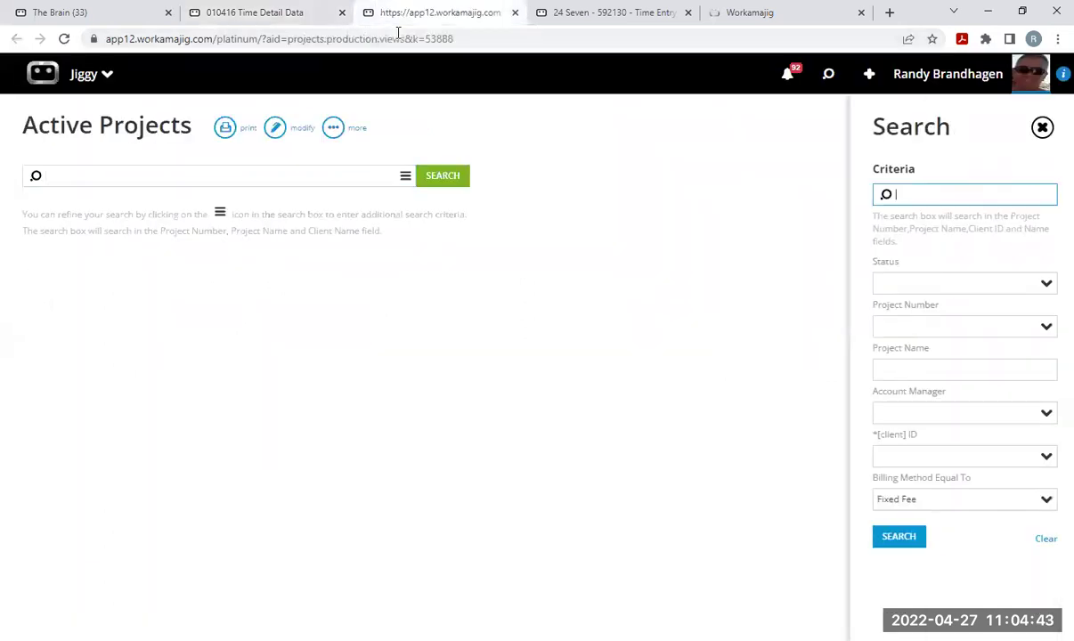
{"action": "left_click", "coordinate": [901, 540]}
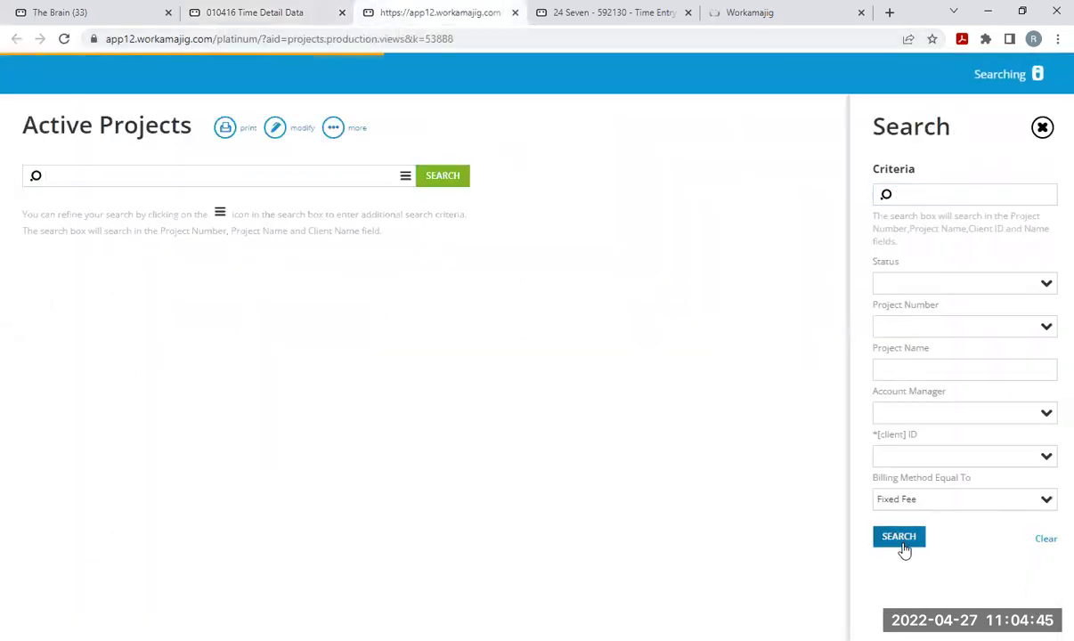
{"action": "left_click", "coordinate": [1043, 128]}
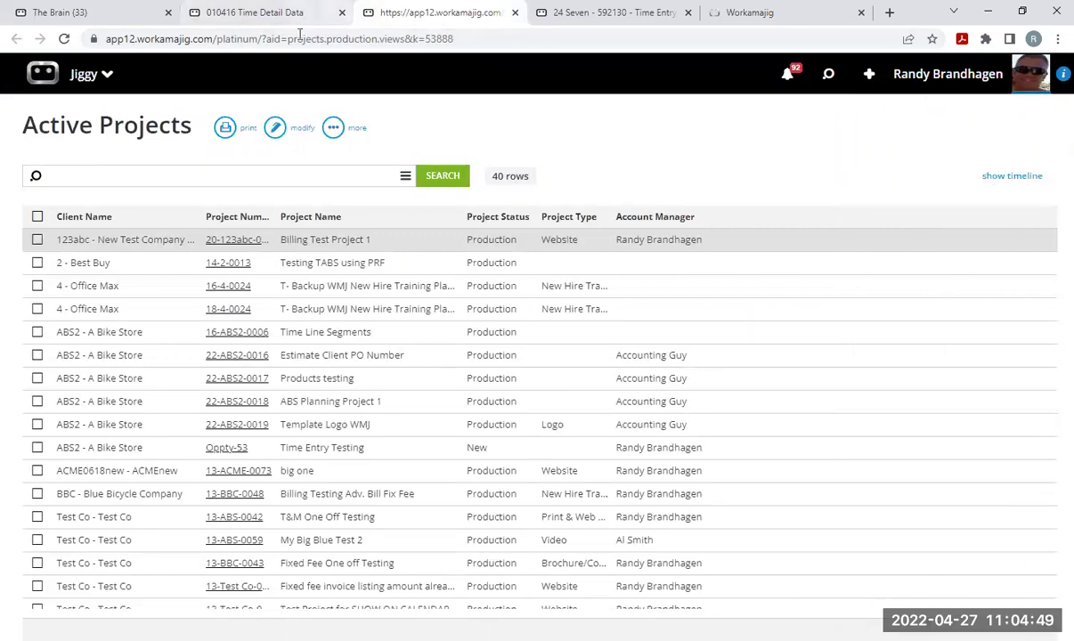
{"action": "left_click", "coordinate": [276, 130]}
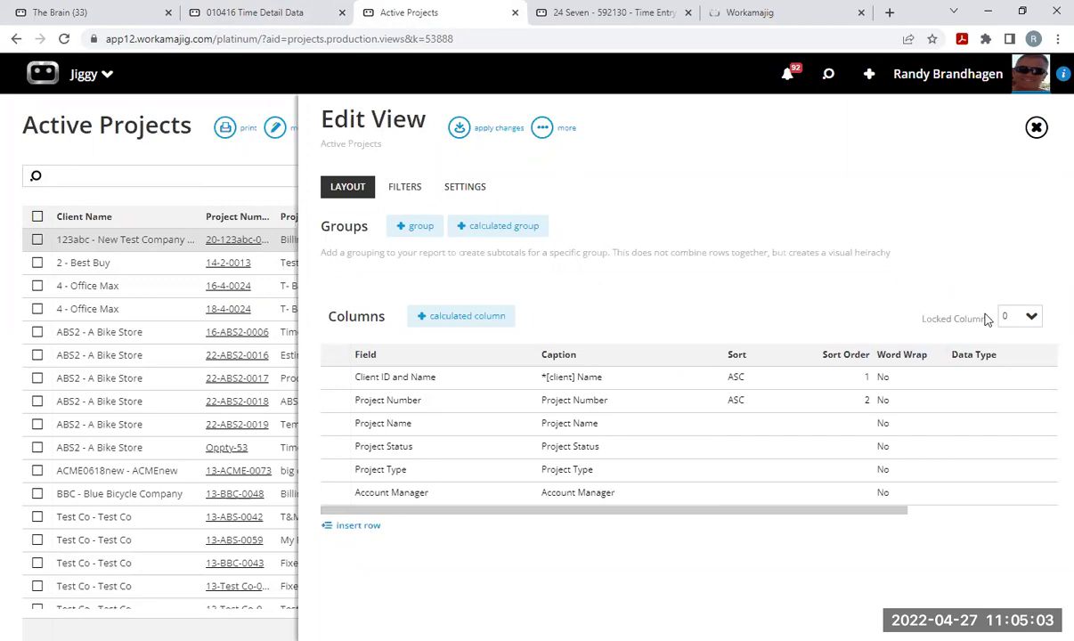
Return to the 010416 Time Detail Data report and close it along with its open panels to get back to the report list.
{"action": "key", "text": "ctrl+shift+Tab"}
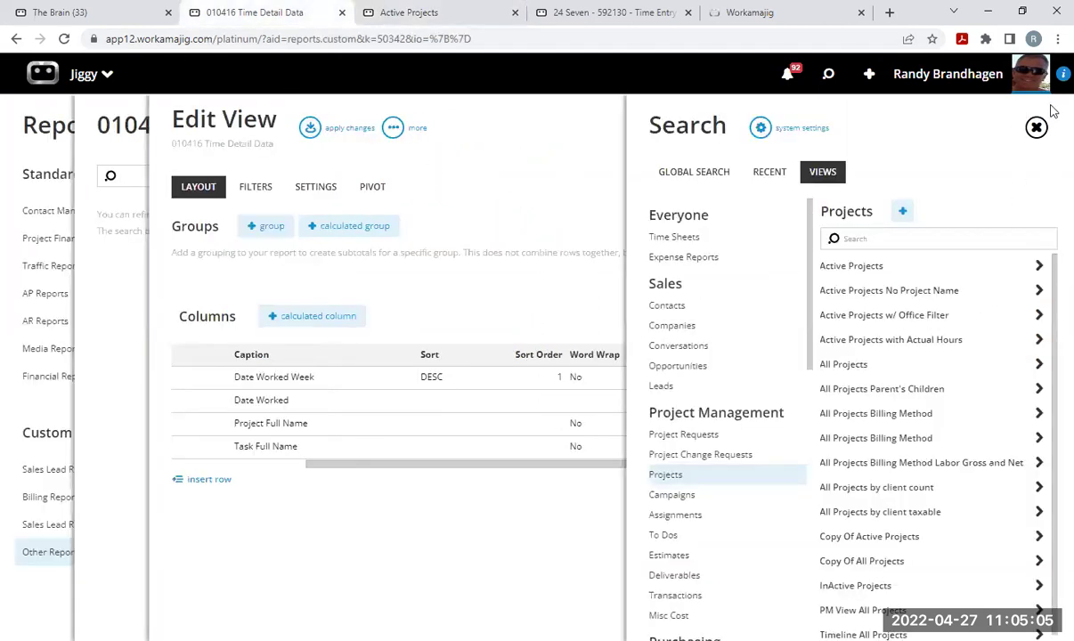
{"action": "left_click", "coordinate": [1036, 127]}
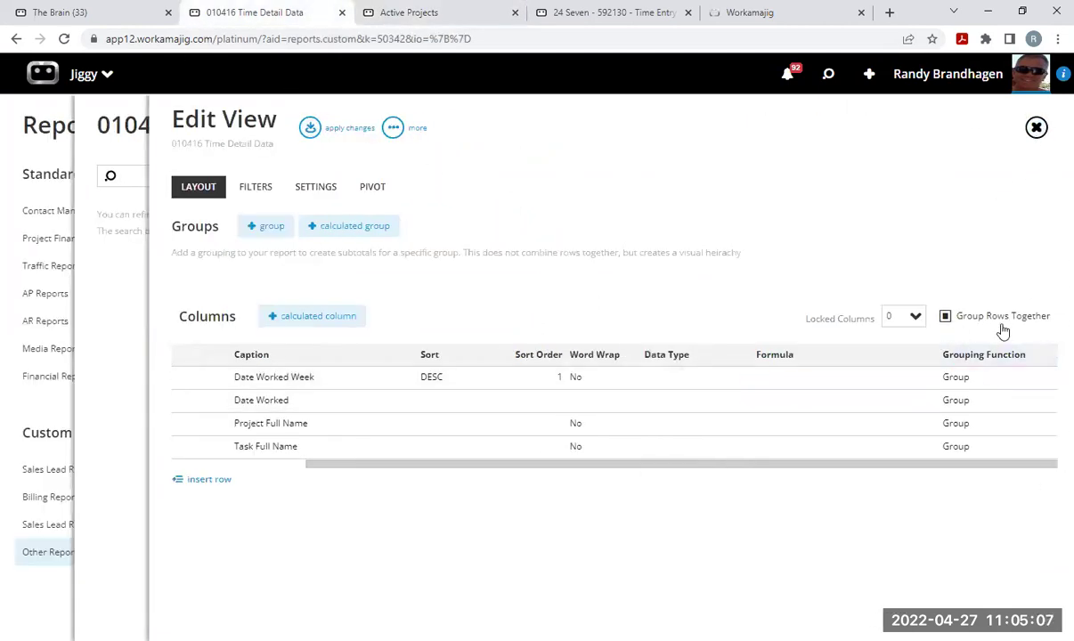
{"action": "left_click", "coordinate": [1035, 127]}
{"action": "left_click", "coordinate": [968, 74]}
{"action": "left_click", "coordinate": [1036, 128]}
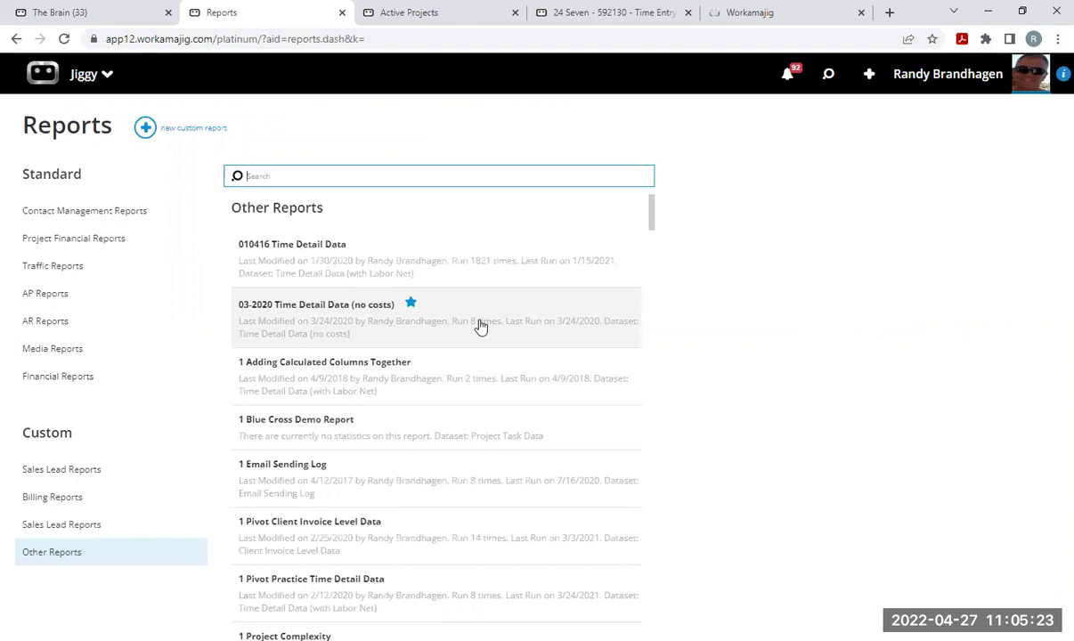
Start a new custom report based on the Client Invoice Level Data dataset, found by searching for "invoice".
{"action": "left_click", "coordinate": [145, 129]}
{"action": "left_click", "coordinate": [414, 180]}
{"action": "type", "text": "in"}
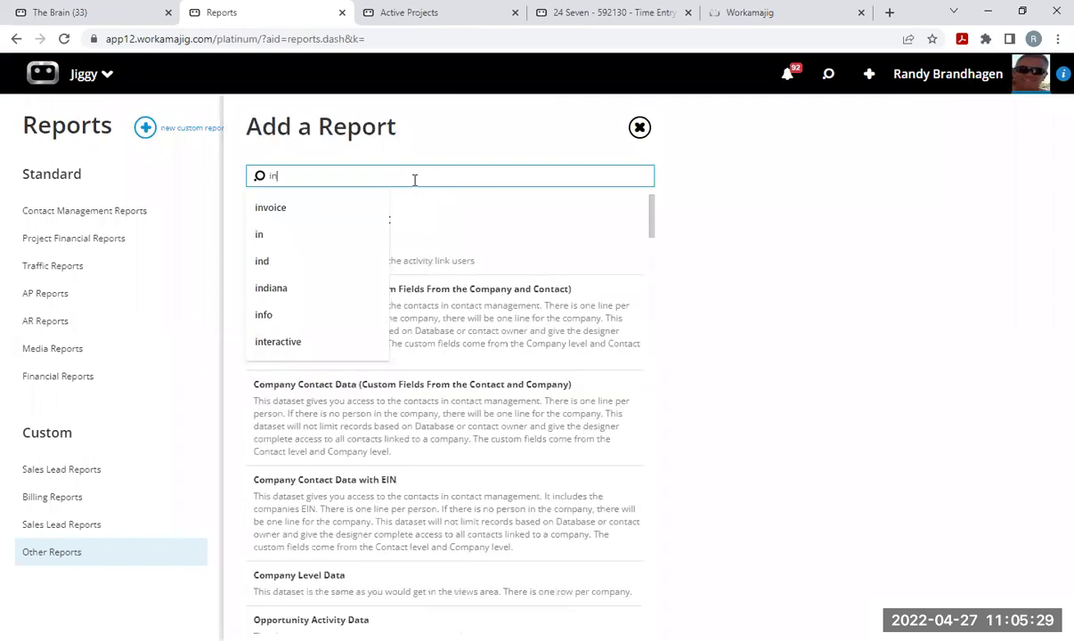
{"action": "type", "text": "voice"}
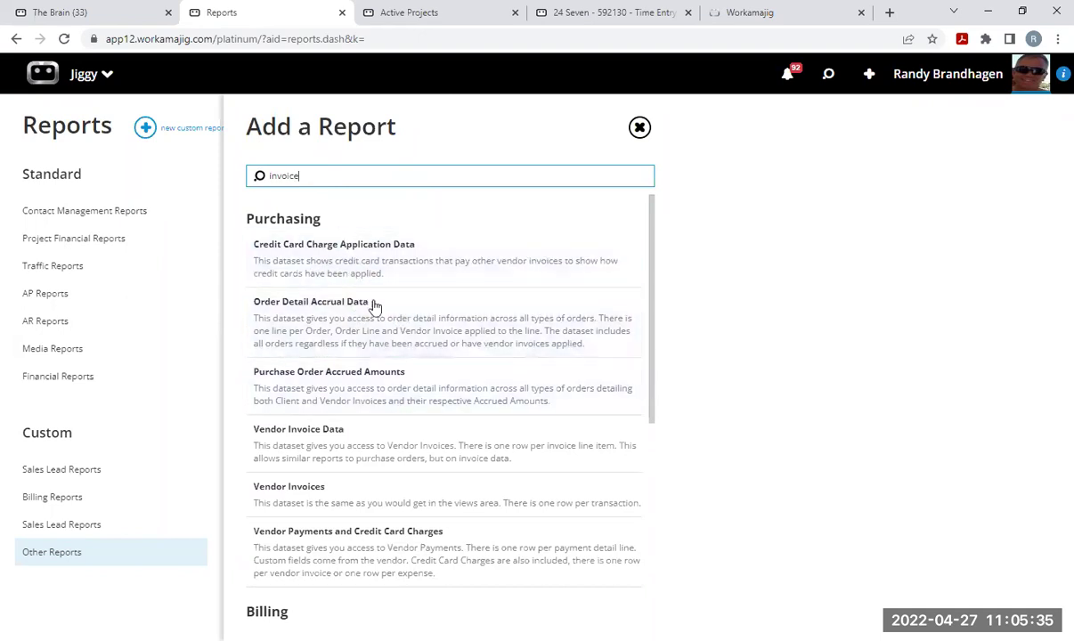
{"action": "scroll", "coordinate": [392, 374], "scroll_direction": "down", "scroll_amount": 3}
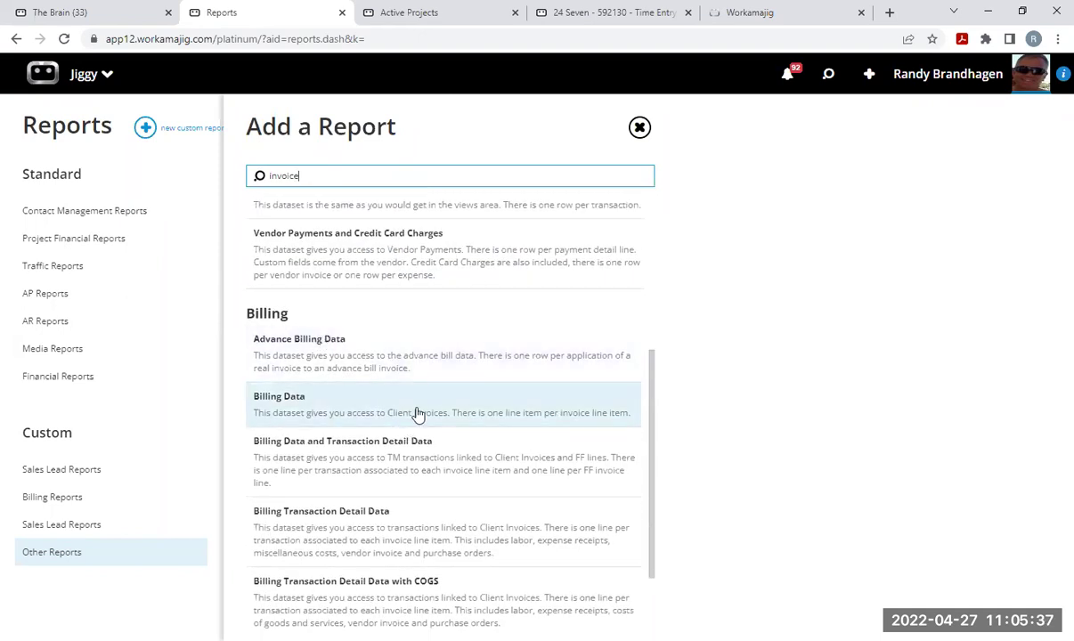
{"action": "scroll", "coordinate": [398, 352], "scroll_direction": "down", "scroll_amount": 2}
{"action": "scroll", "coordinate": [405, 505], "scroll_direction": "down", "scroll_amount": 1}
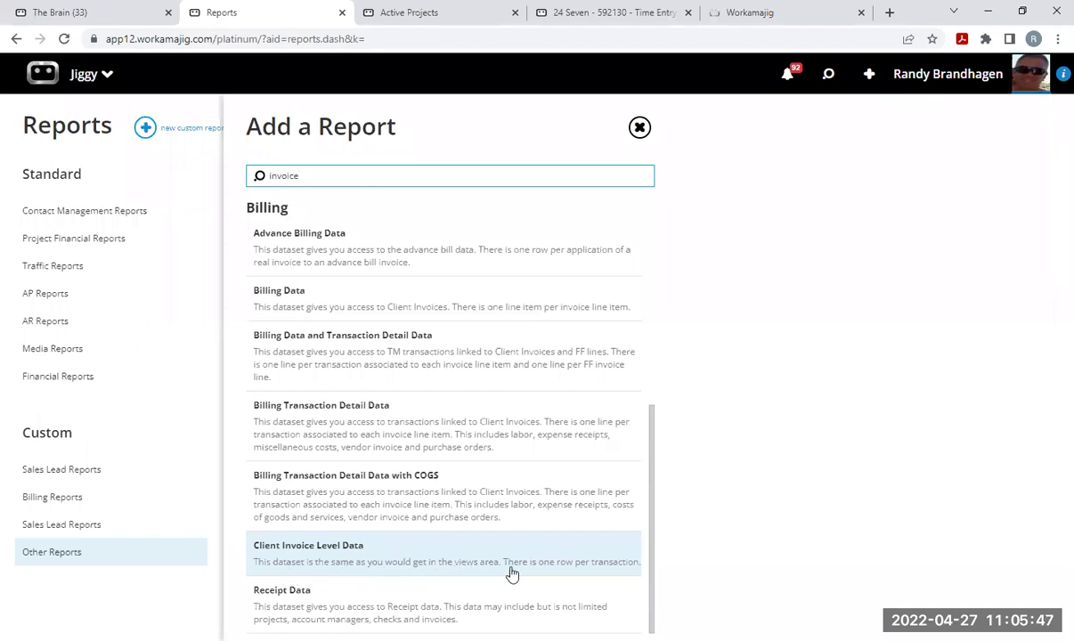
{"action": "left_click", "coordinate": [344, 556]}
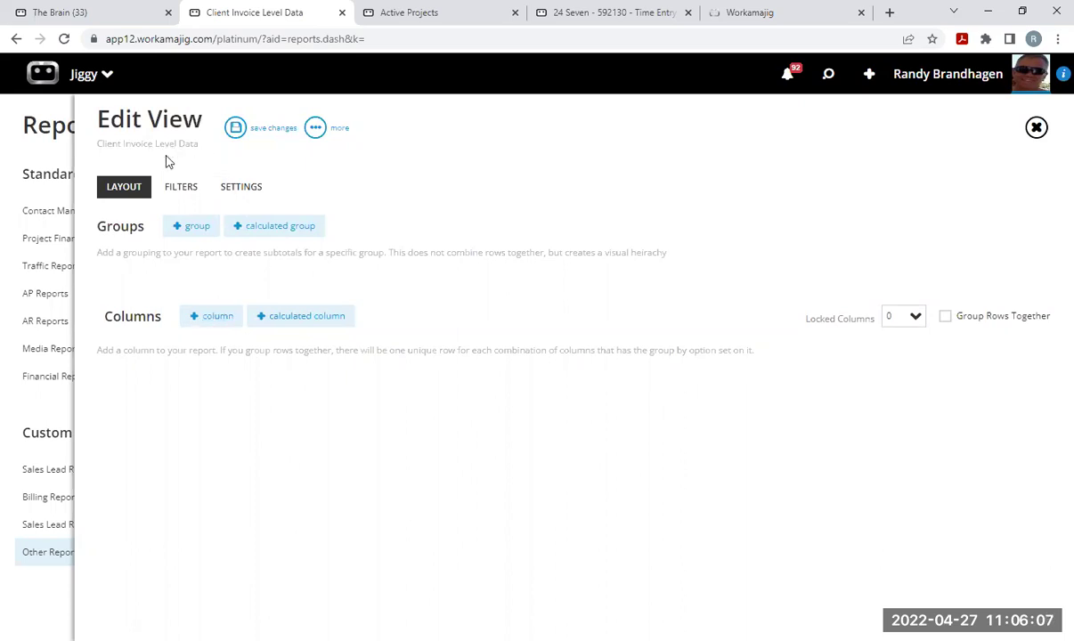
Add a first report group on the Client Name field.
{"action": "left_click", "coordinate": [198, 229]}
{"action": "left_click", "coordinate": [237, 285]}
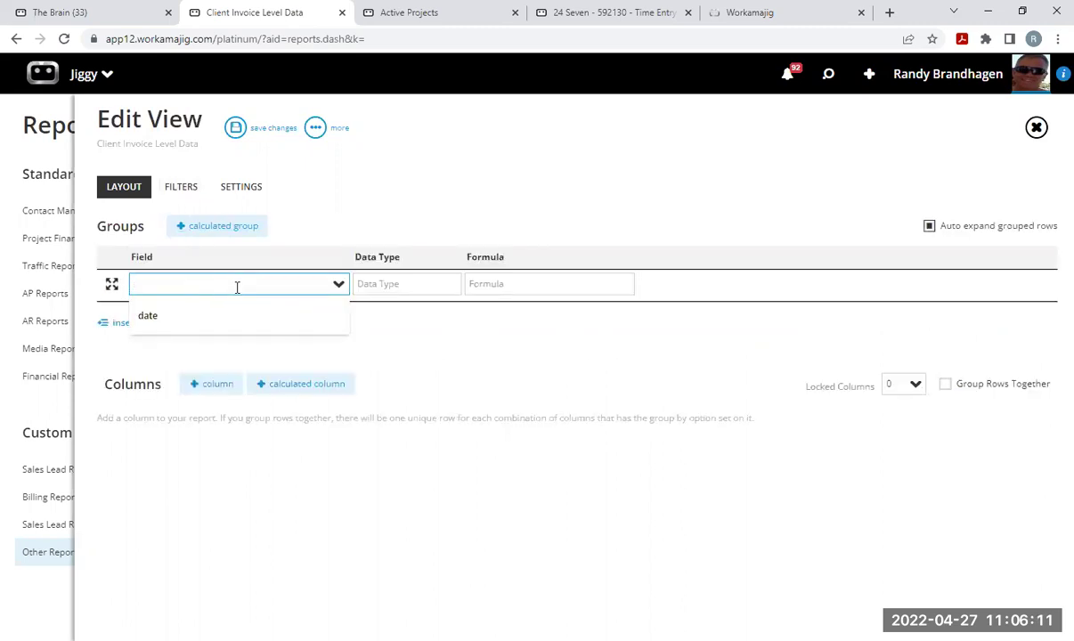
{"action": "type", "text": "client"}
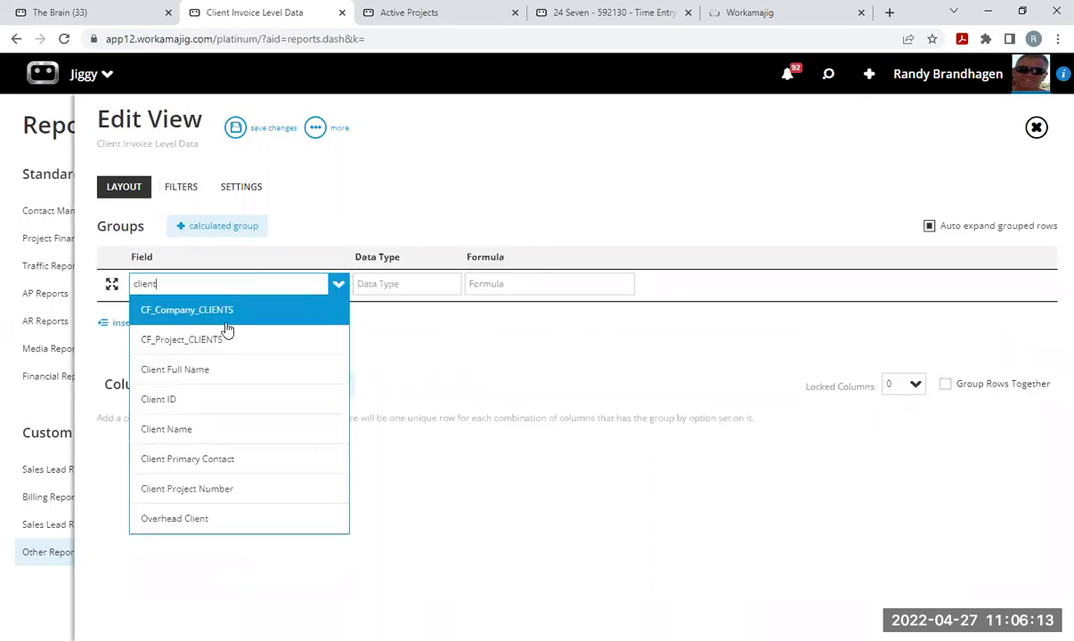
{"action": "left_click", "coordinate": [212, 433]}
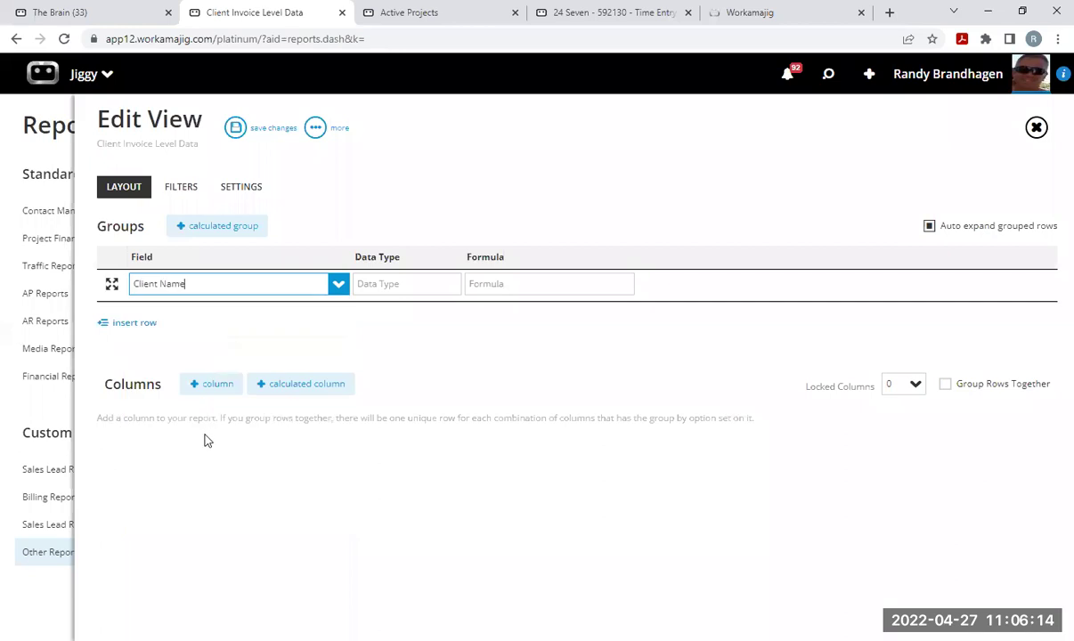
Add a second report group on the Project Name field below Client Name.
{"action": "left_click", "coordinate": [133, 312]}
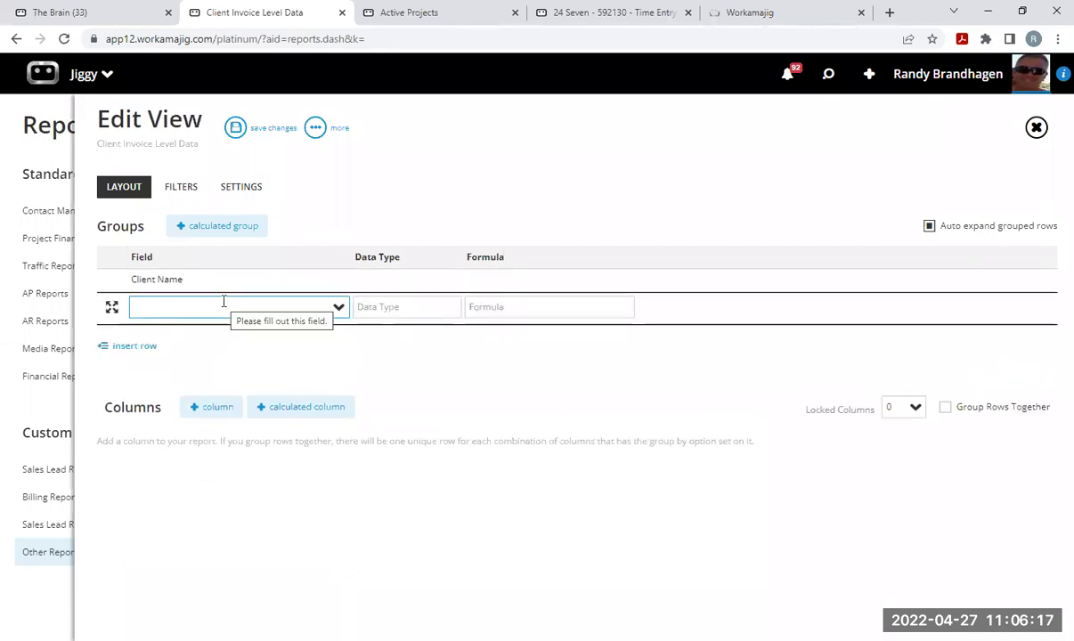
{"action": "type", "text": "Projects"}
{"action": "key", "text": "BackSpace"}
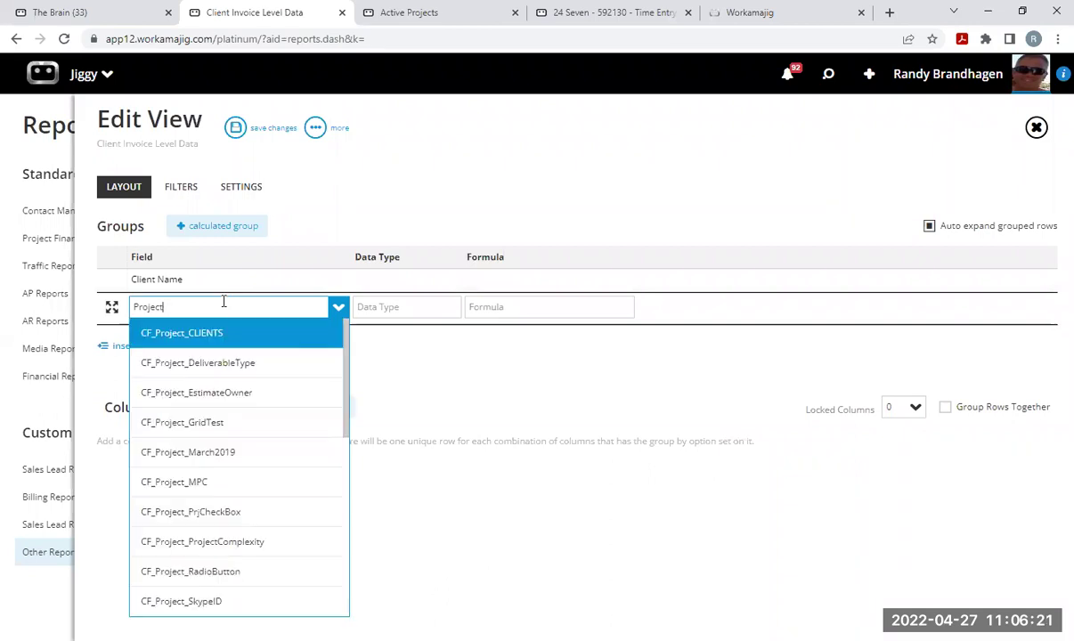
{"action": "scroll", "coordinate": [222, 405], "scroll_direction": "down", "scroll_amount": 5}
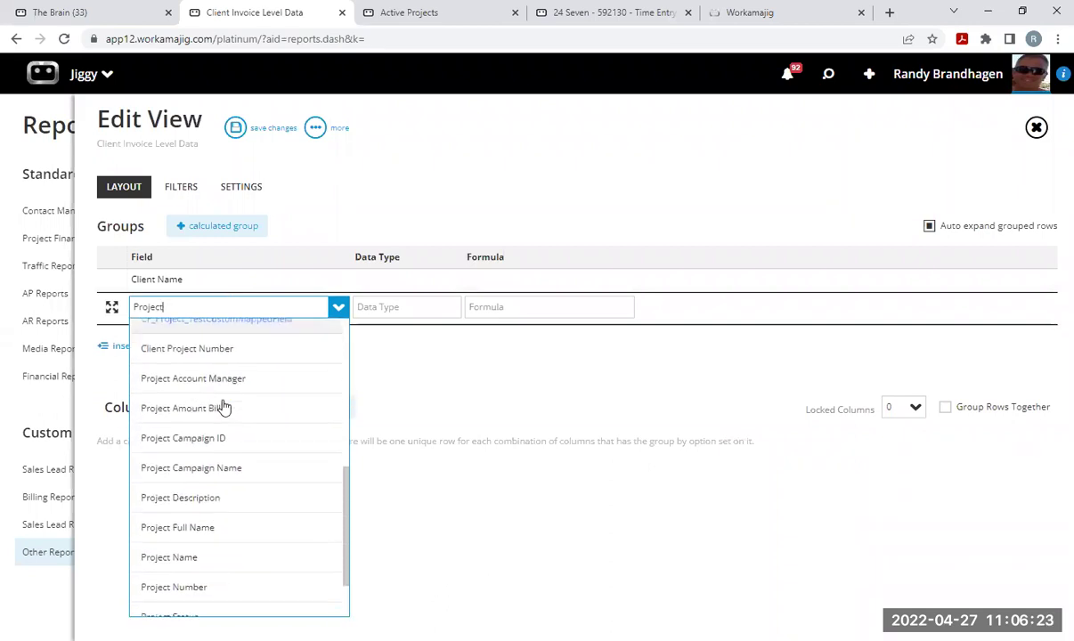
{"action": "left_click", "coordinate": [198, 558]}
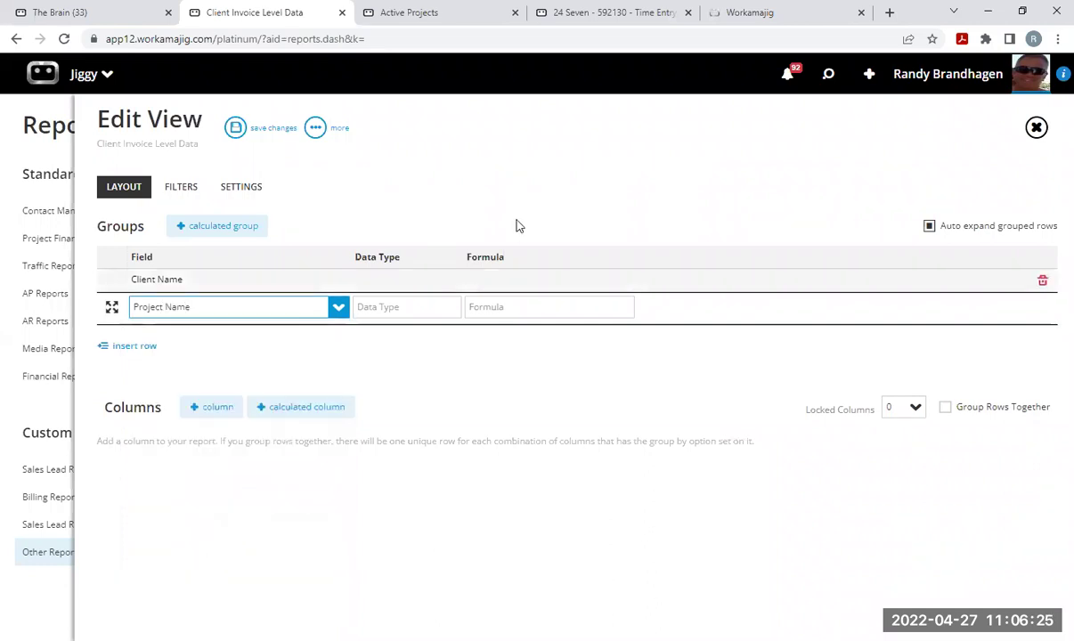
{"action": "left_click", "coordinate": [532, 200]}
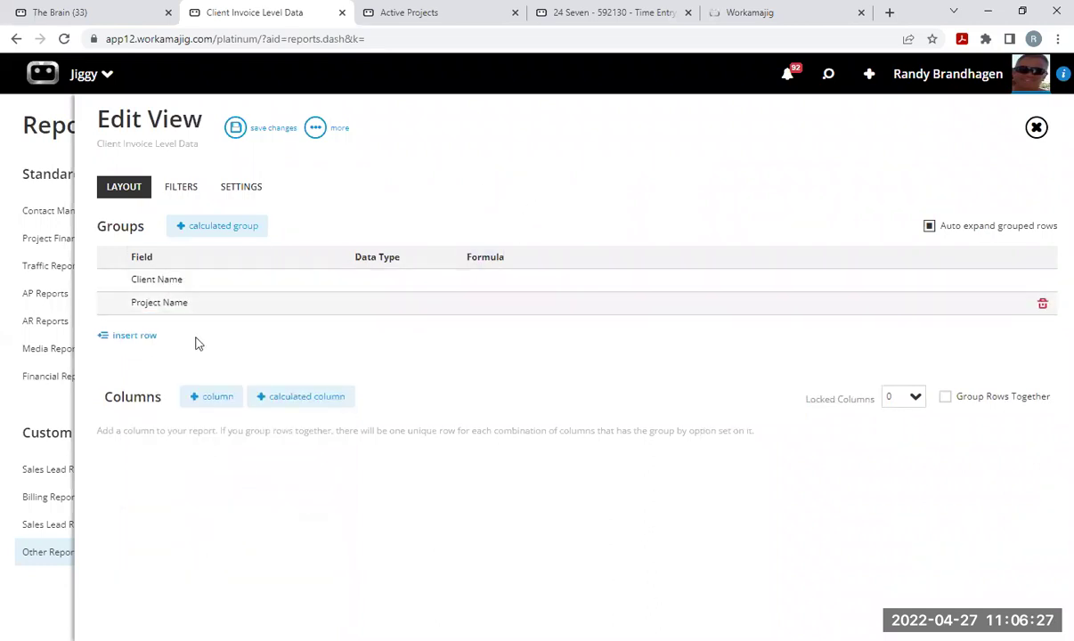
Add Invoice Month and Account Manager as the first two columns of the report.
{"action": "left_click", "coordinate": [213, 400]}
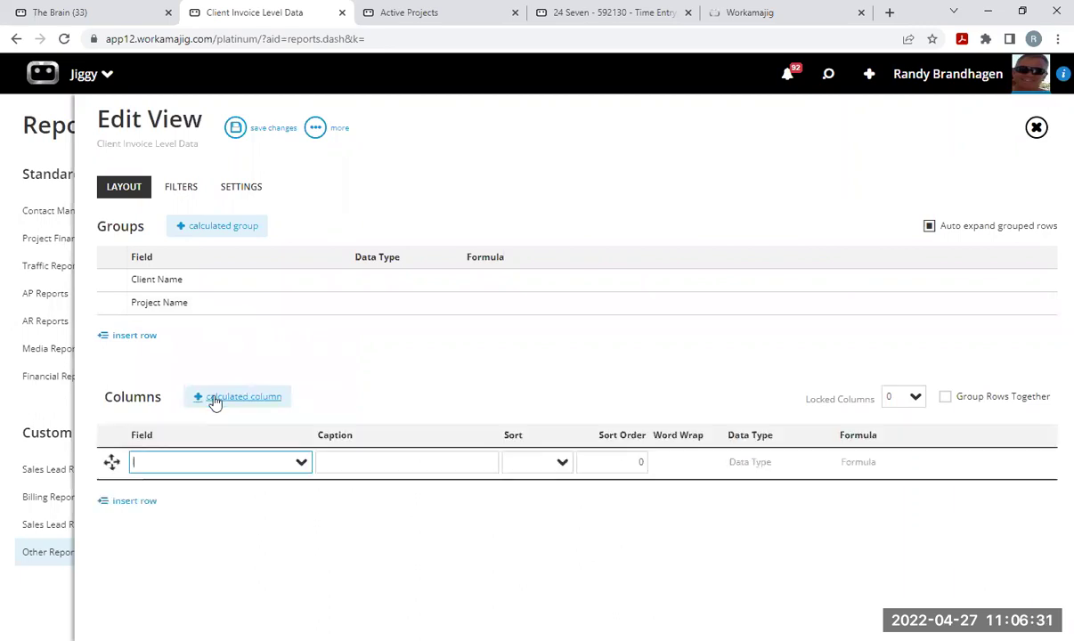
{"action": "left_click", "coordinate": [215, 462]}
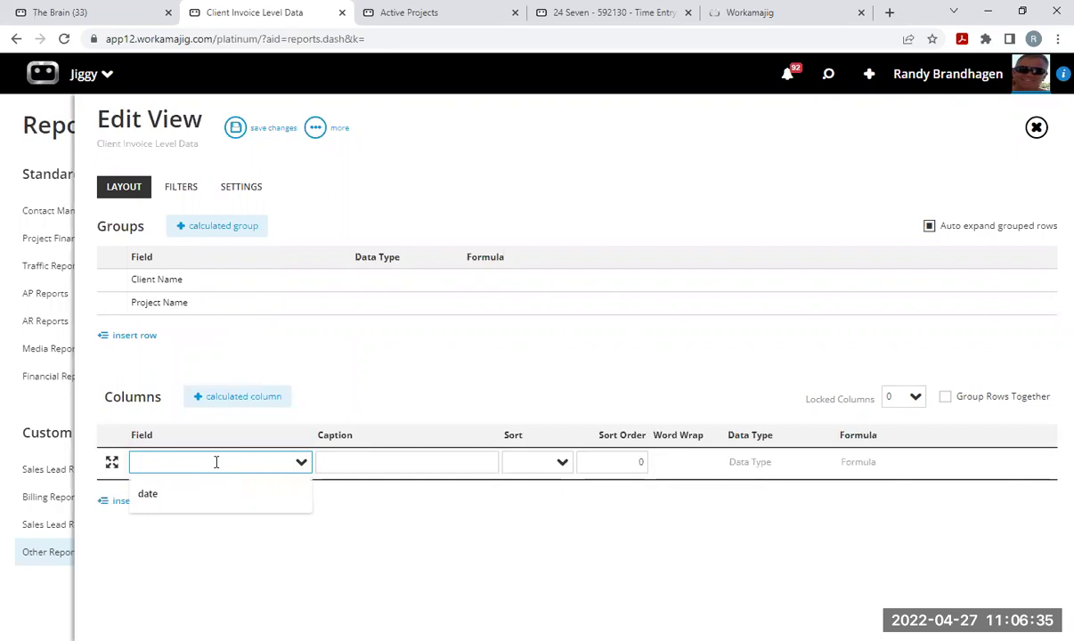
{"action": "type", "text": "mon"}
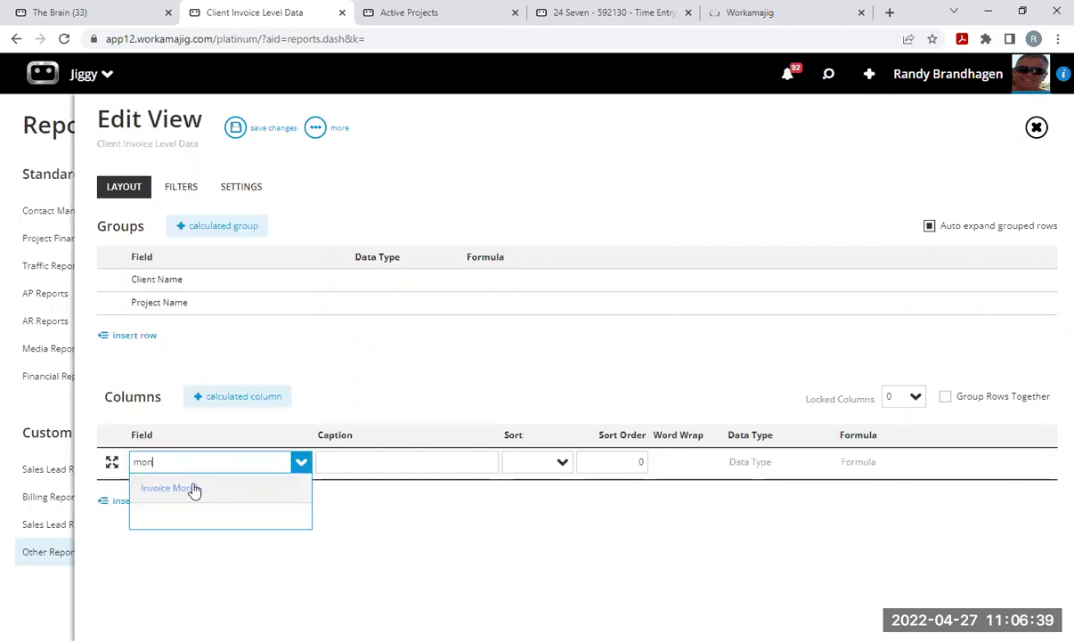
{"action": "left_click", "coordinate": [193, 489]}
{"action": "left_click", "coordinate": [134, 502]}
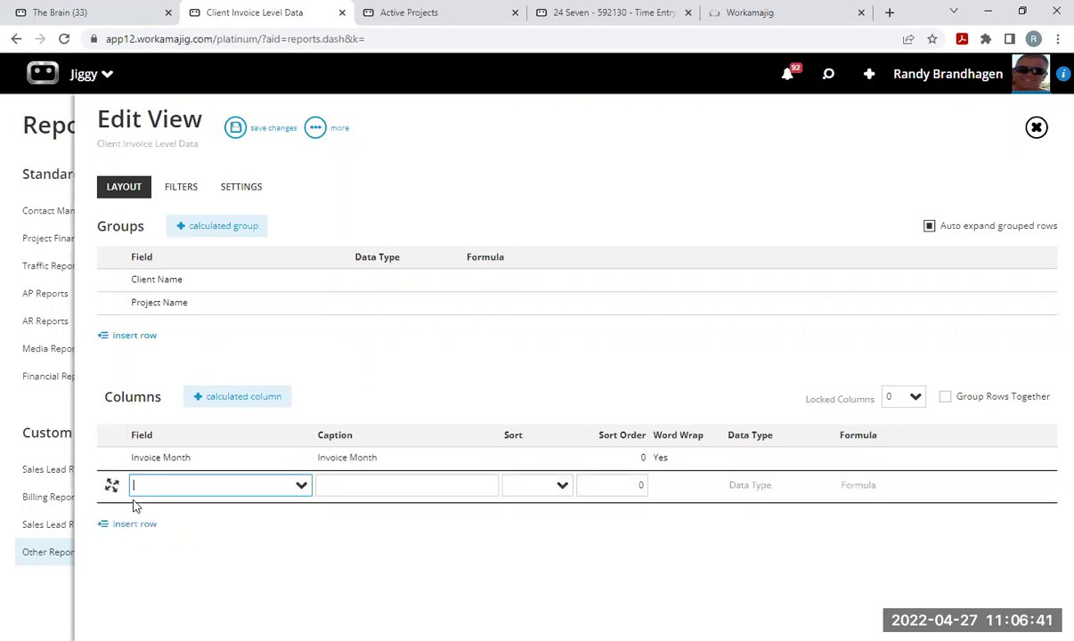
{"action": "left_click", "coordinate": [195, 484]}
{"action": "type", "text": "Account"}
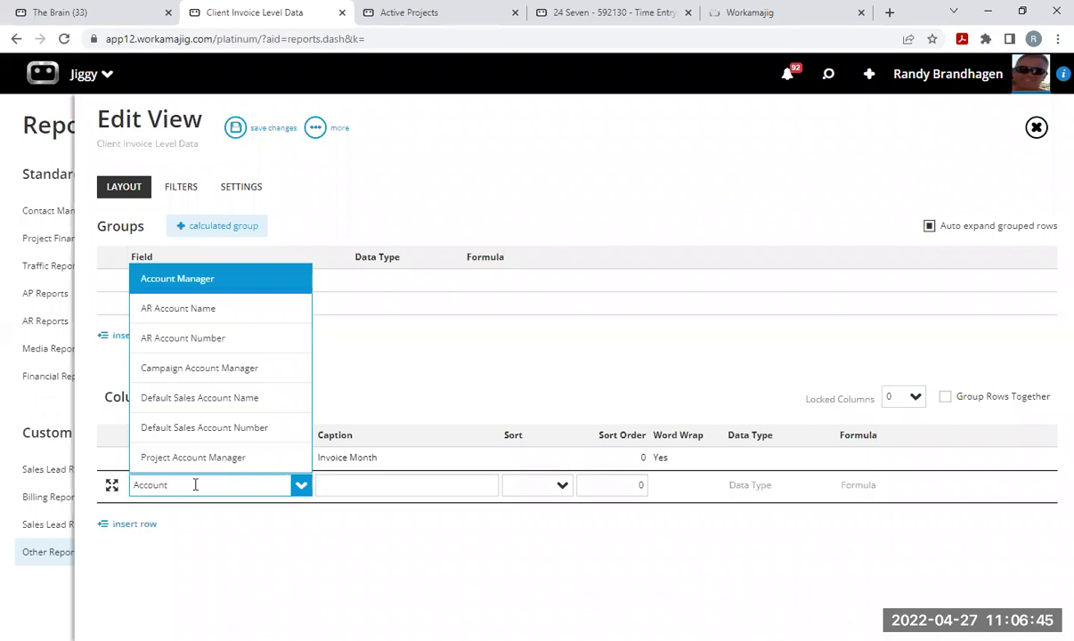
{"action": "left_click", "coordinate": [159, 285]}
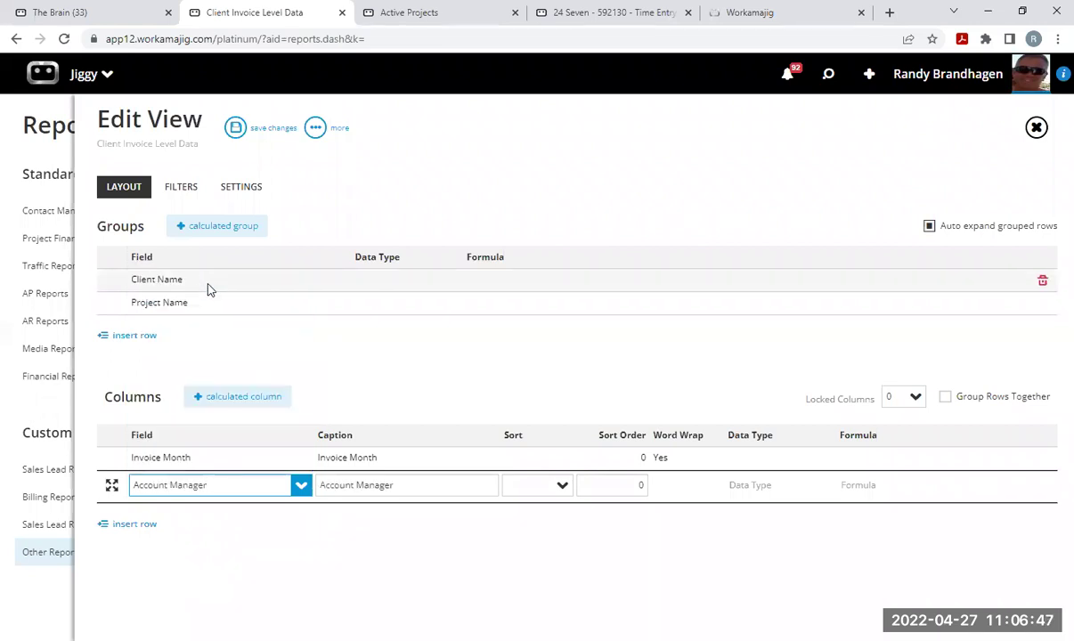
Add an Amount Billed column and reorder the columns so that Account Manager comes before Invoice Month.
{"action": "left_click", "coordinate": [146, 534]}
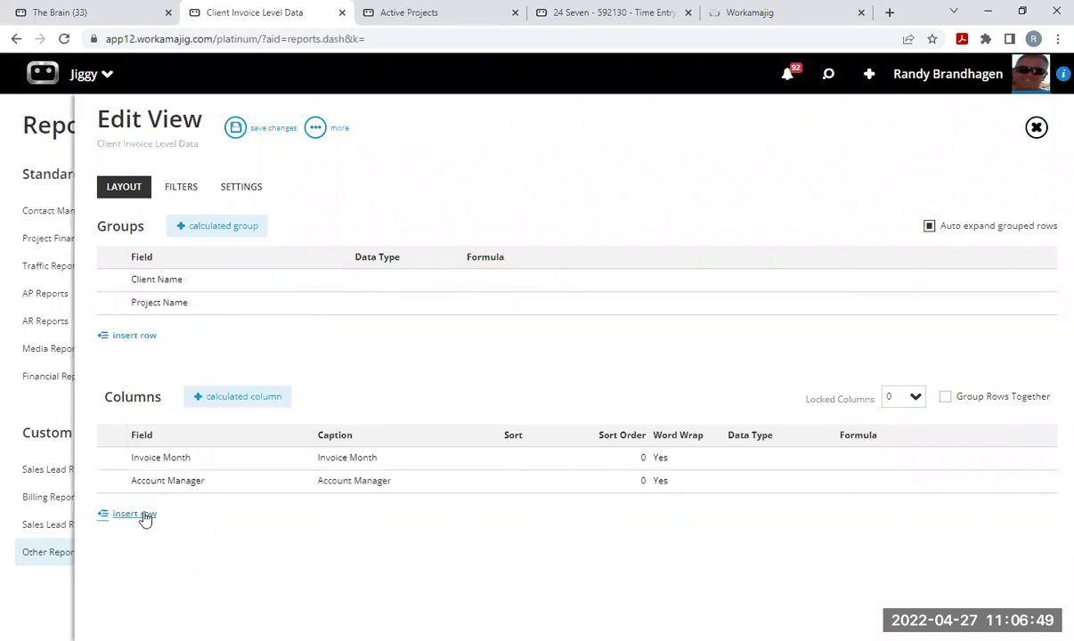
{"action": "left_click", "coordinate": [144, 514]}
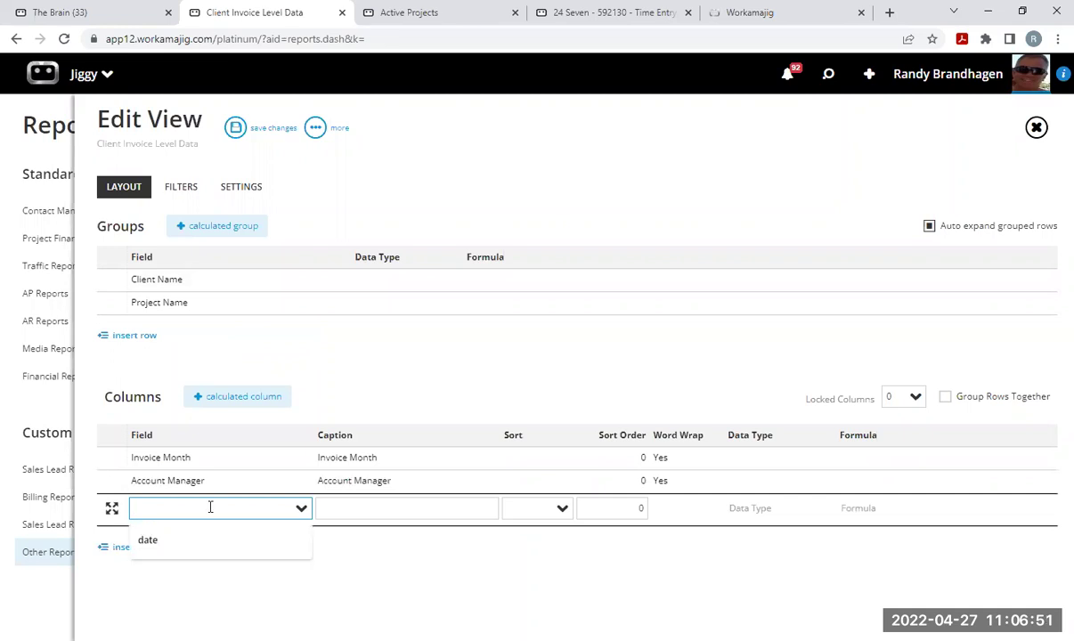
{"action": "type", "text": "billed"}
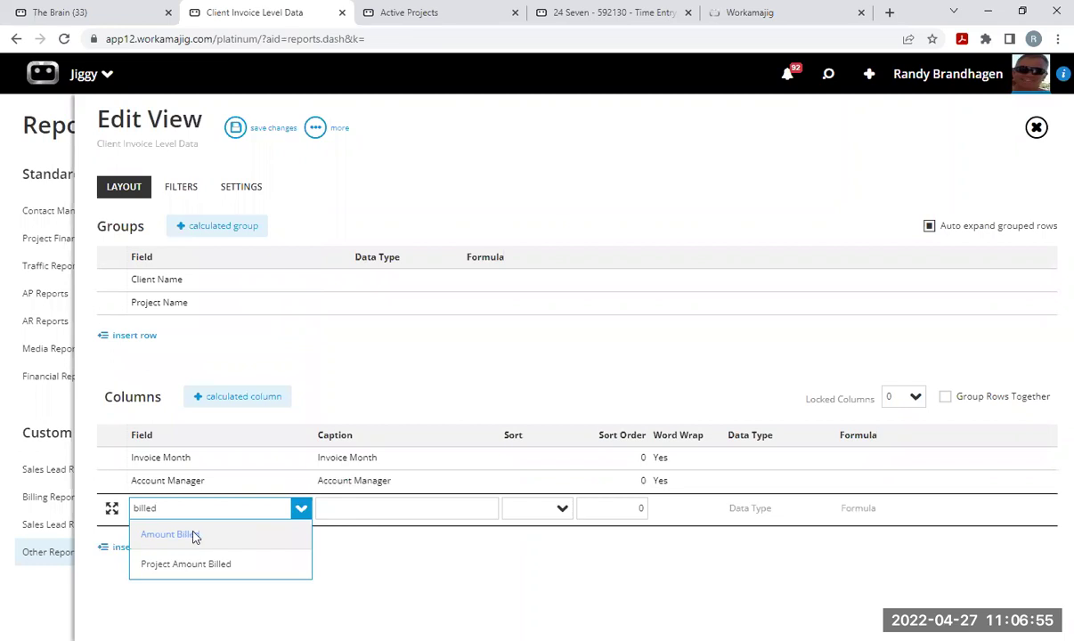
{"action": "left_click", "coordinate": [194, 535]}
{"action": "left_click", "coordinate": [473, 181]}
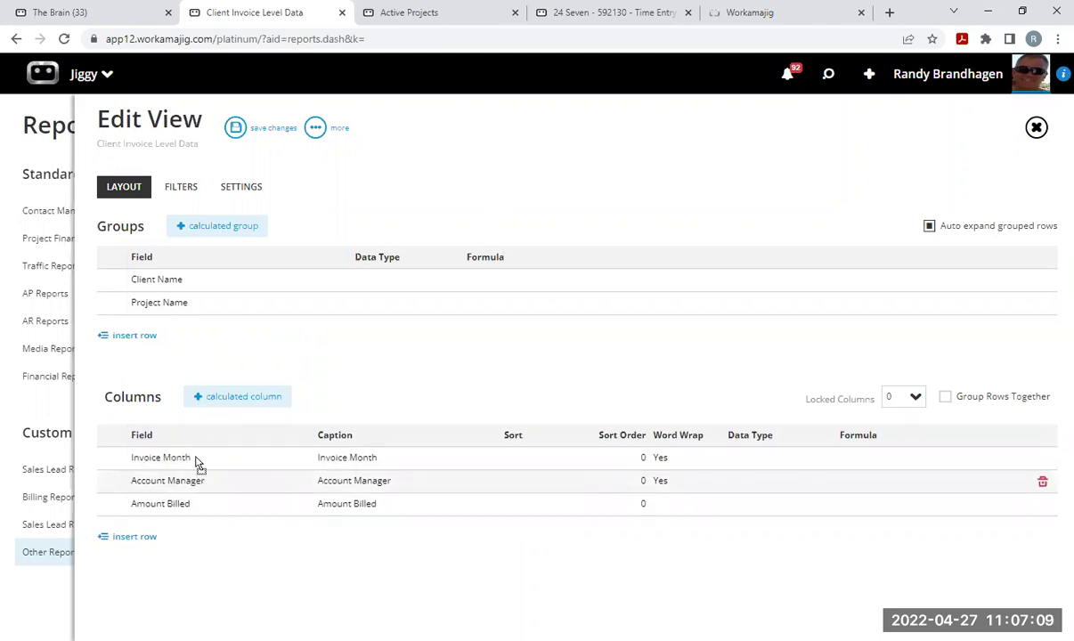
{"action": "left_click_drag", "start_coordinate": [198, 464], "coordinate": [197, 464]}
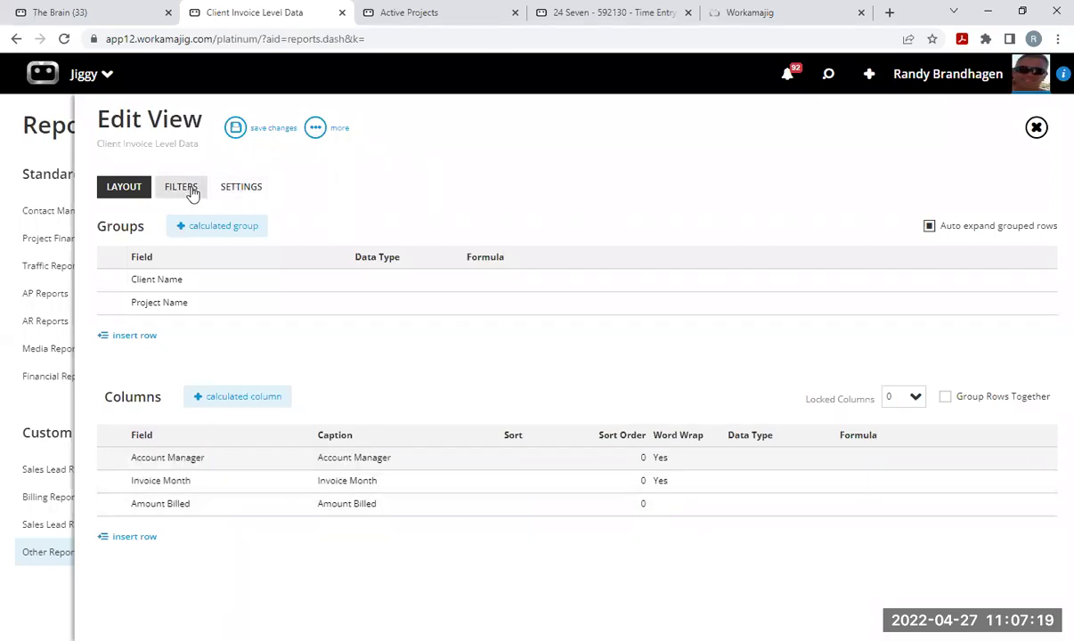
Add a report filter on the Invoice Date field.
{"action": "left_click", "coordinate": [190, 189]}
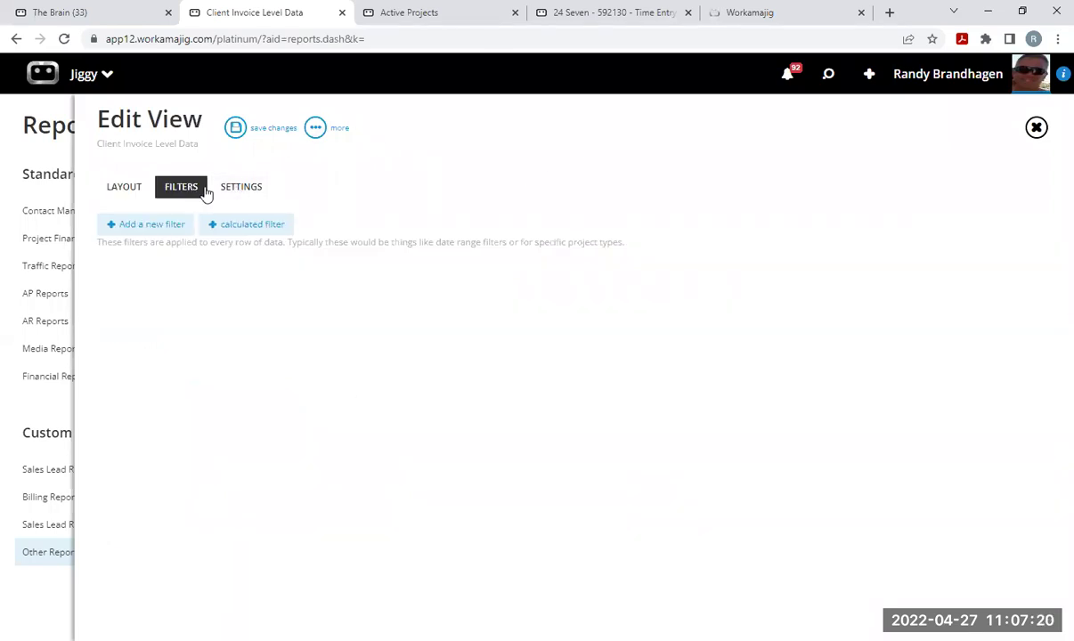
{"action": "left_click", "coordinate": [145, 228]}
{"action": "left_click", "coordinate": [235, 306]}
{"action": "type", "text": "date"}
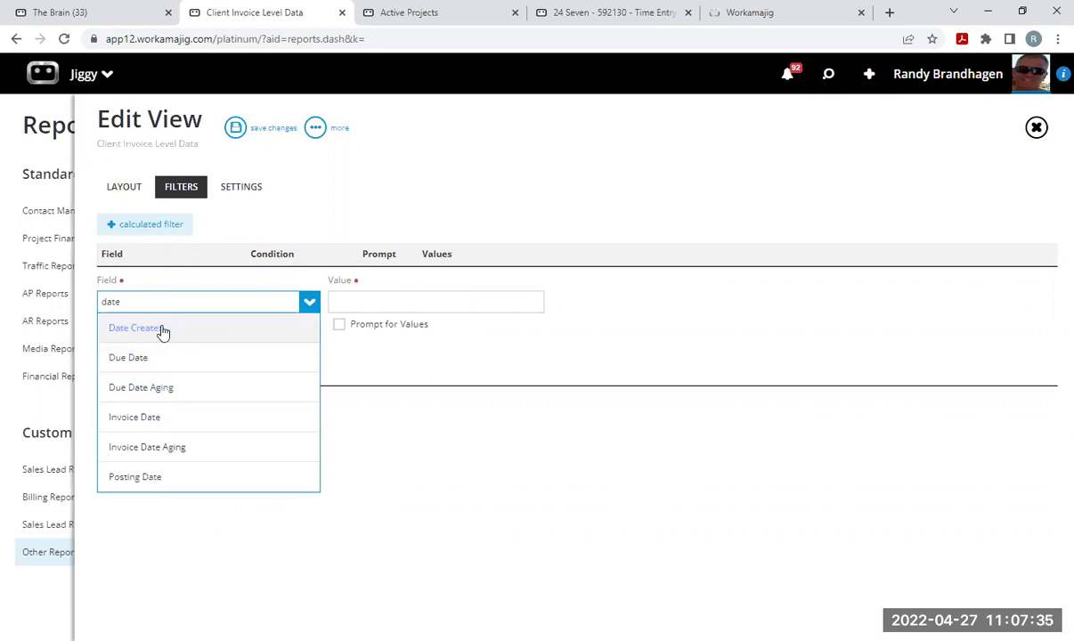
{"action": "left_click", "coordinate": [167, 424]}
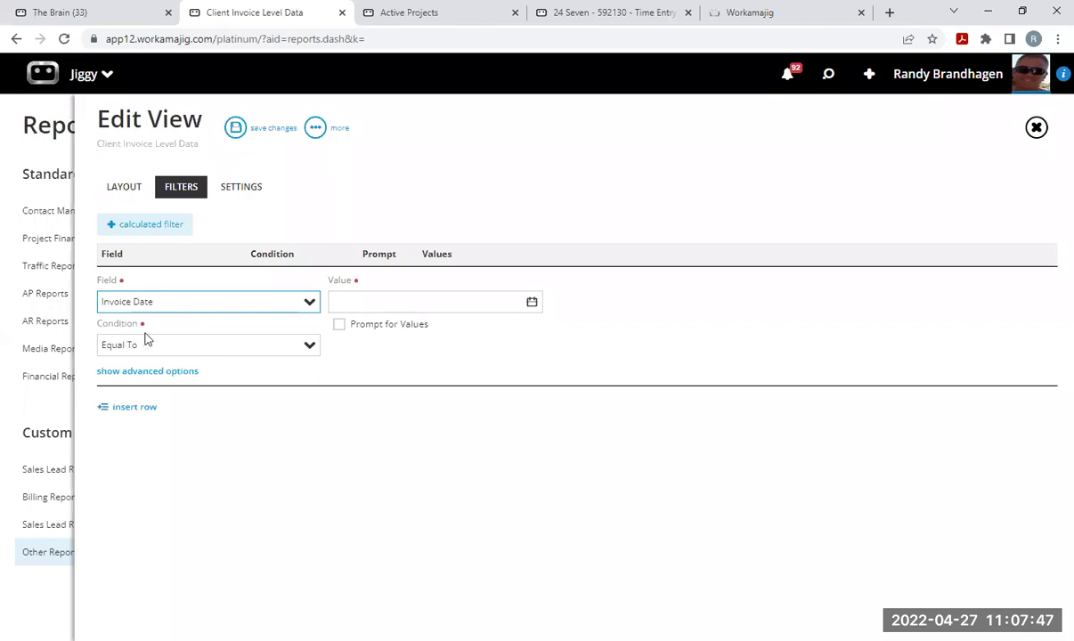
Set the Invoice Date filter's condition to Between and make it prompt for its values.
{"action": "left_click", "coordinate": [311, 347]}
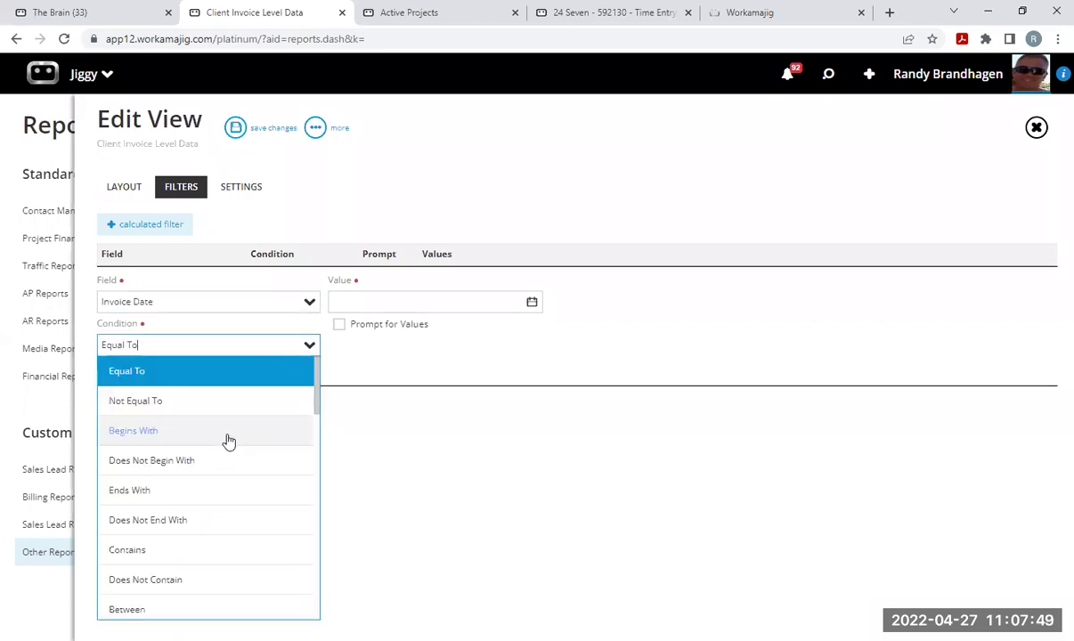
{"action": "scroll", "coordinate": [229, 441], "scroll_direction": "down", "scroll_amount": 2}
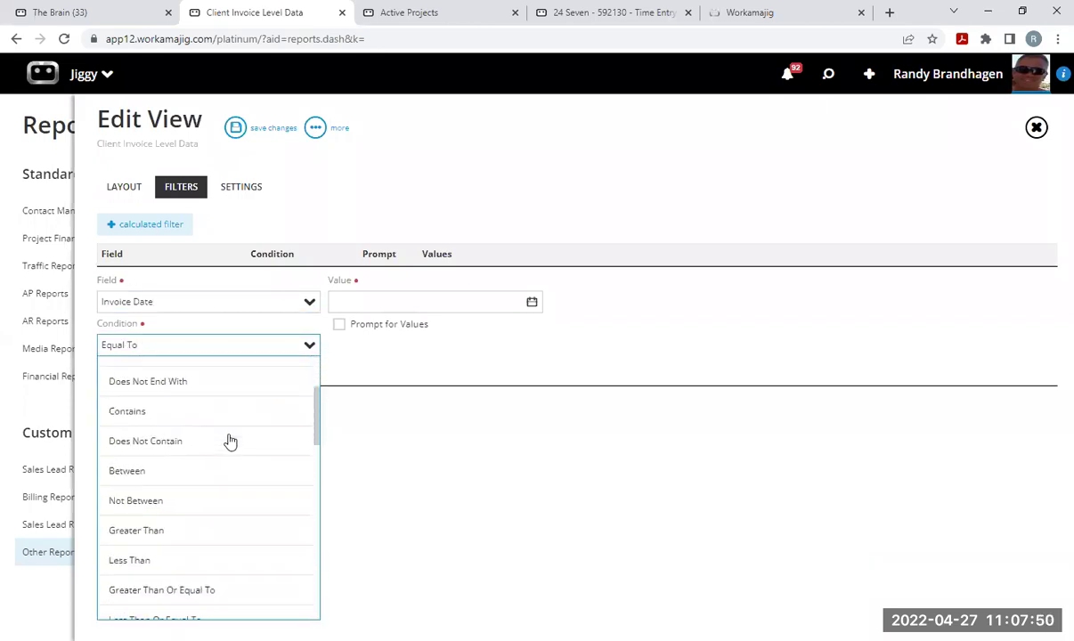
{"action": "left_click", "coordinate": [148, 464]}
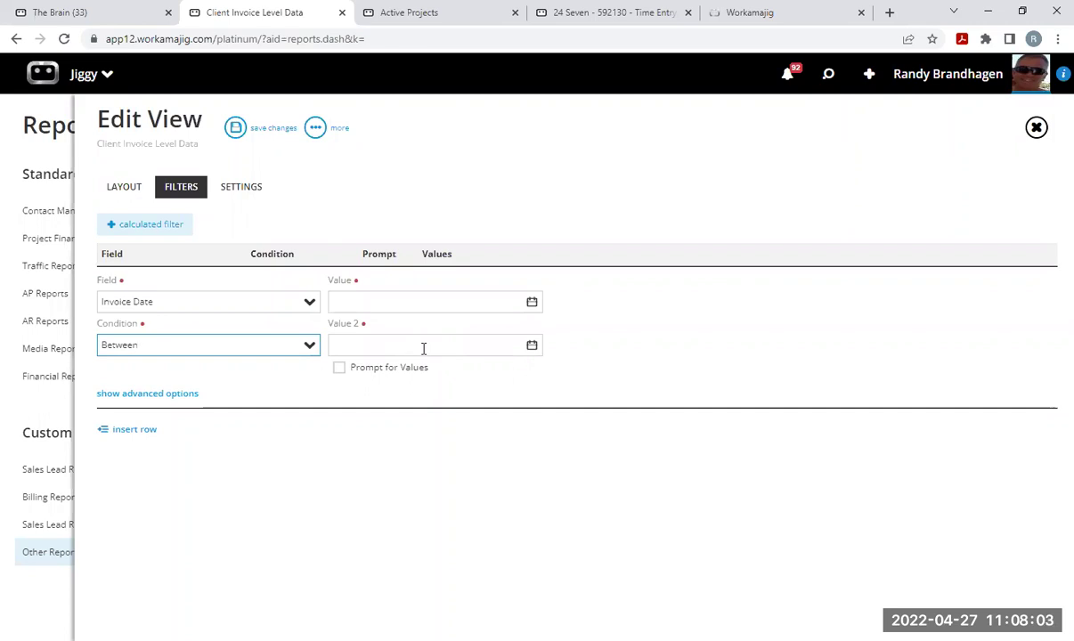
{"action": "left_click", "coordinate": [342, 374]}
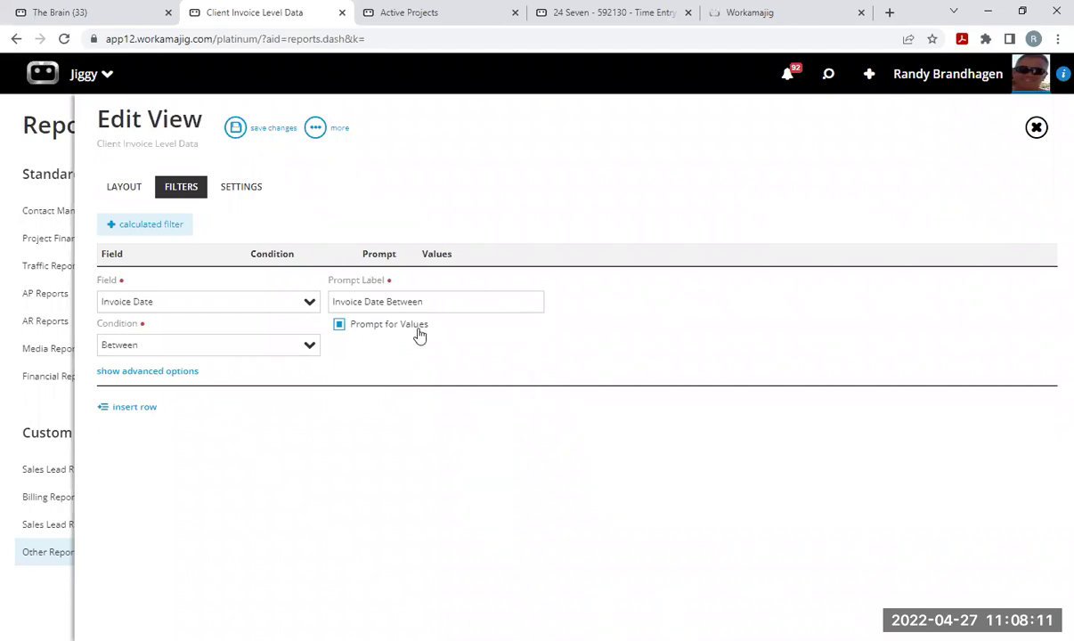
Set the report to display in the Billing Reports group and make it no longer private.
{"action": "left_click", "coordinate": [236, 190]}
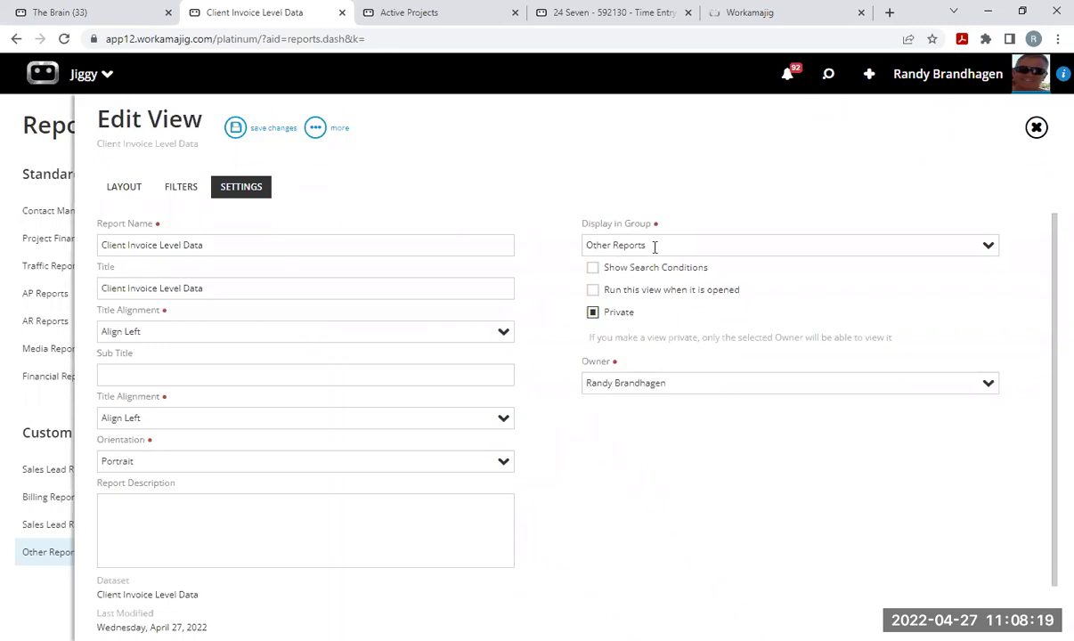
{"action": "left_click", "coordinate": [987, 247]}
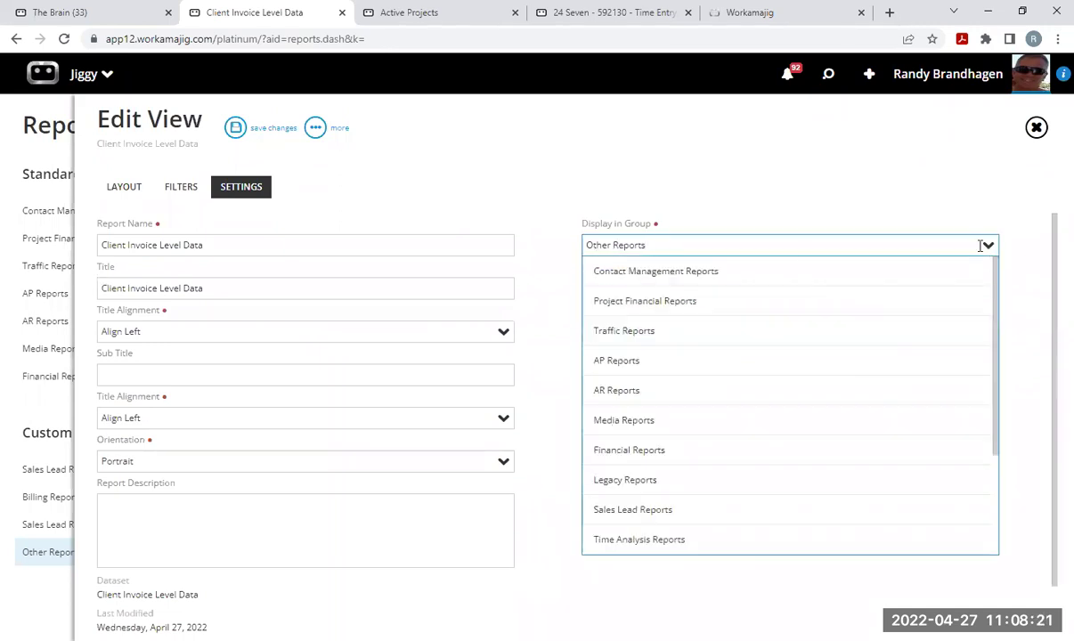
{"action": "scroll", "coordinate": [720, 391], "scroll_direction": "down", "scroll_amount": 3}
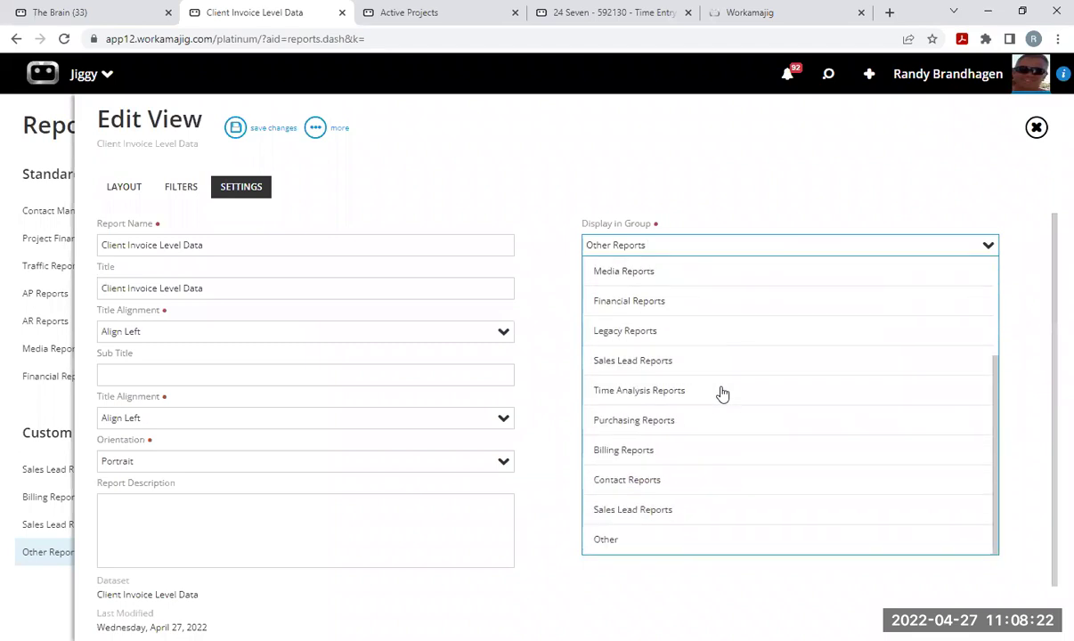
{"action": "left_click", "coordinate": [668, 451]}
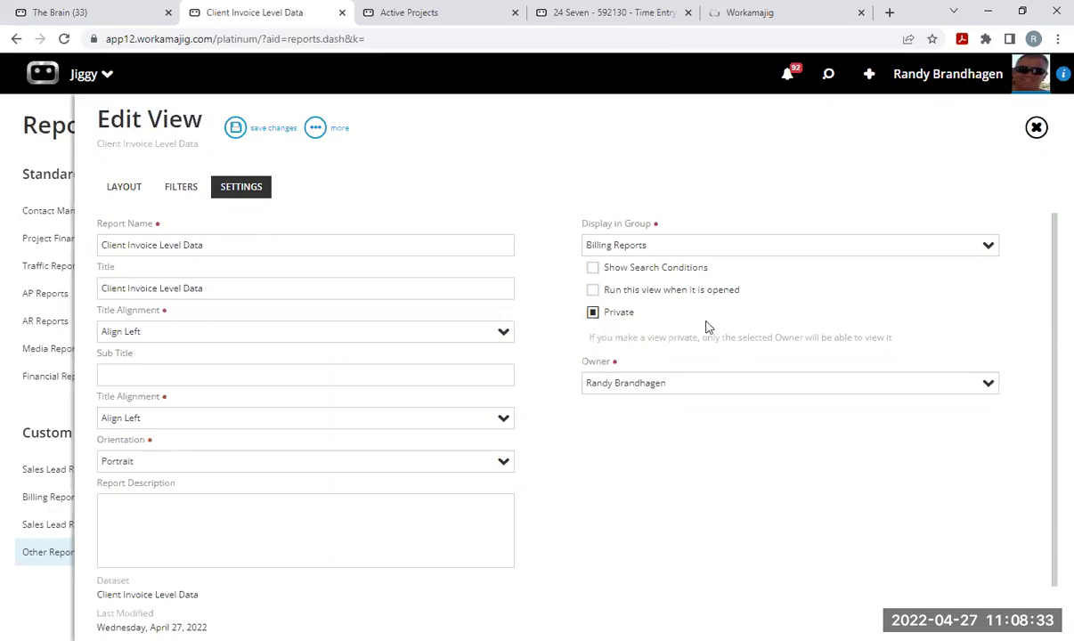
{"action": "left_click", "coordinate": [593, 316]}
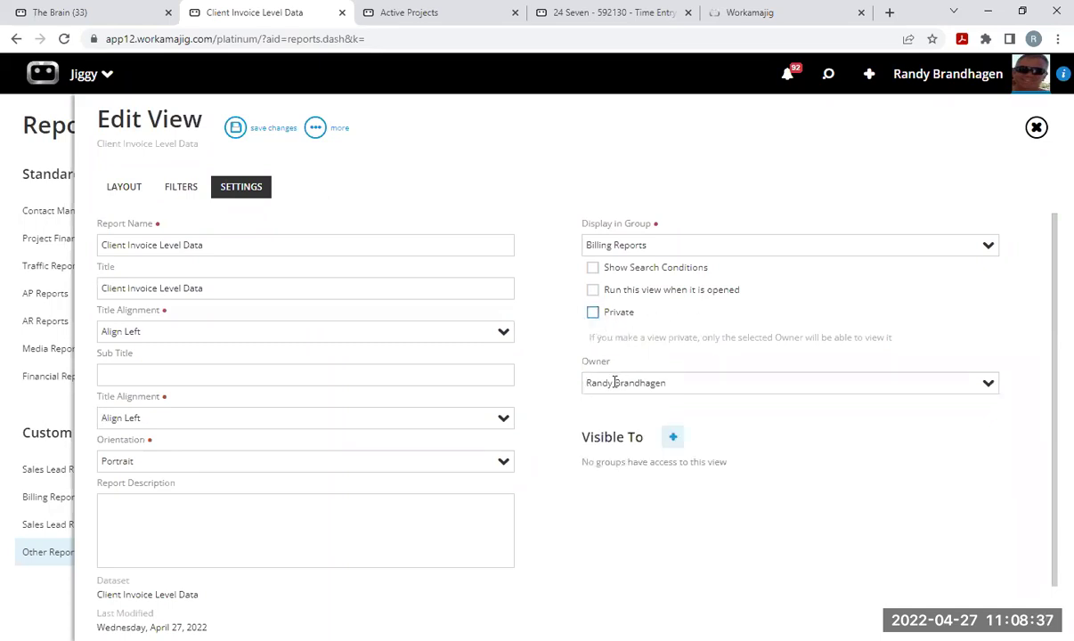
{"action": "left_click", "coordinate": [989, 385]}
{"action": "left_click", "coordinate": [1029, 288]}
Make the report visible to every security group except Clients and Vendors/Freelancers.
{"action": "left_click", "coordinate": [674, 438]}
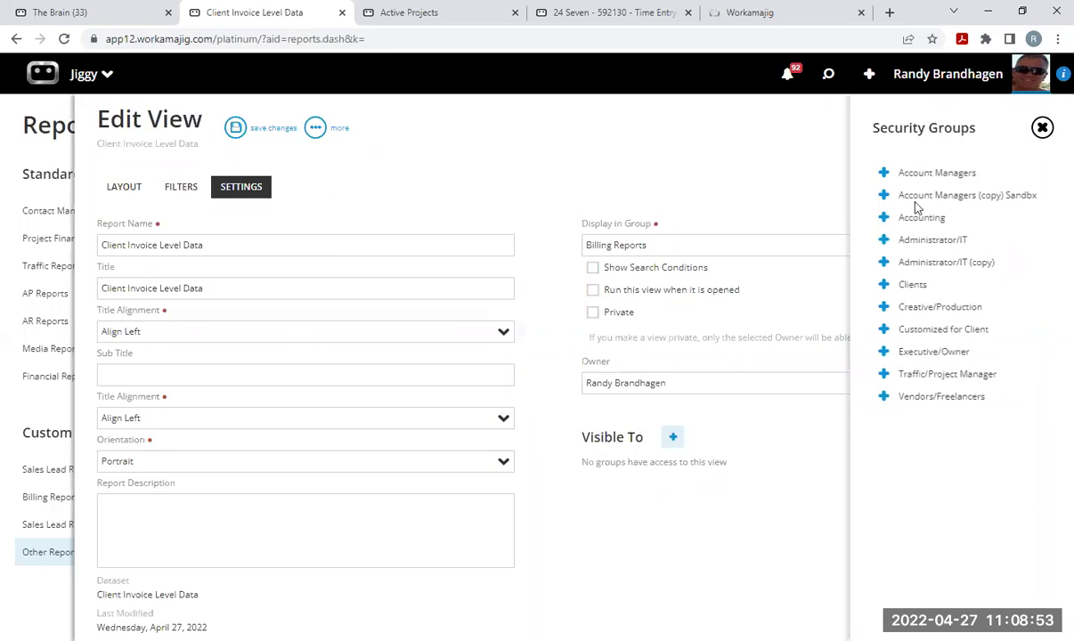
{"action": "left_click", "coordinate": [884, 172]}
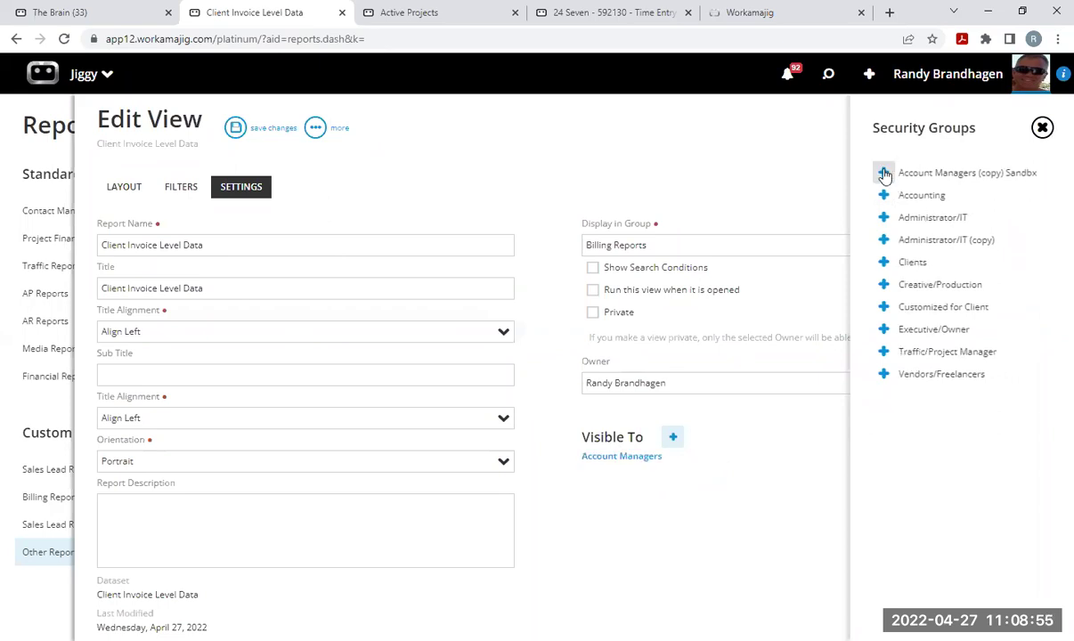
{"action": "left_click", "coordinate": [884, 173]}
{"action": "left_click", "coordinate": [884, 173]}
{"action": "left_click", "coordinate": [883, 174]}
{"action": "left_click", "coordinate": [883, 174]}
{"action": "left_click", "coordinate": [884, 196]}
{"action": "left_click", "coordinate": [885, 196]}
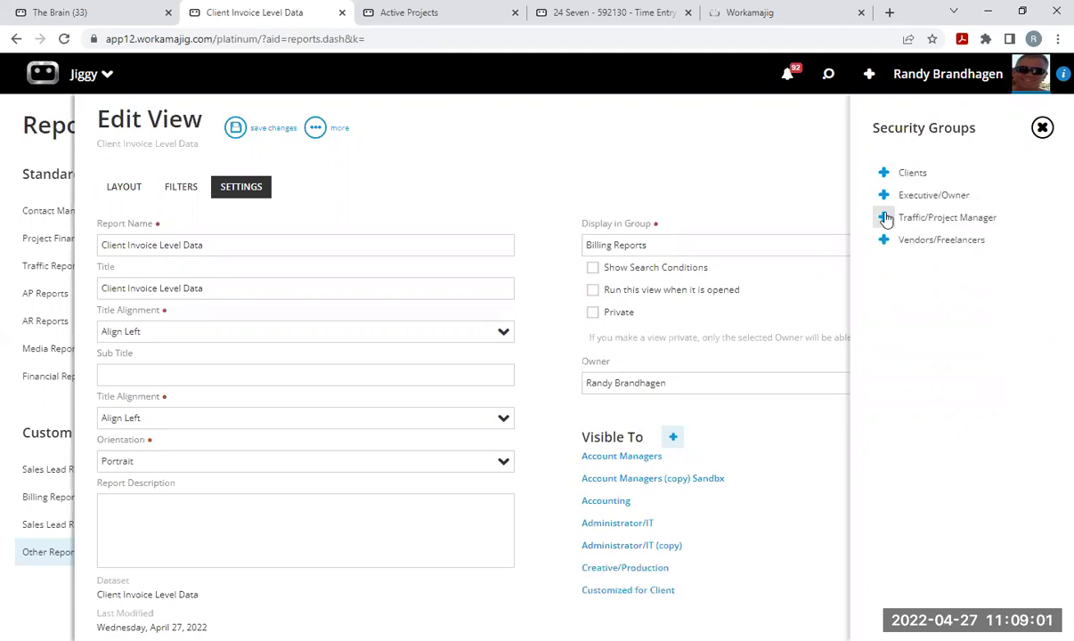
{"action": "left_click", "coordinate": [884, 196]}
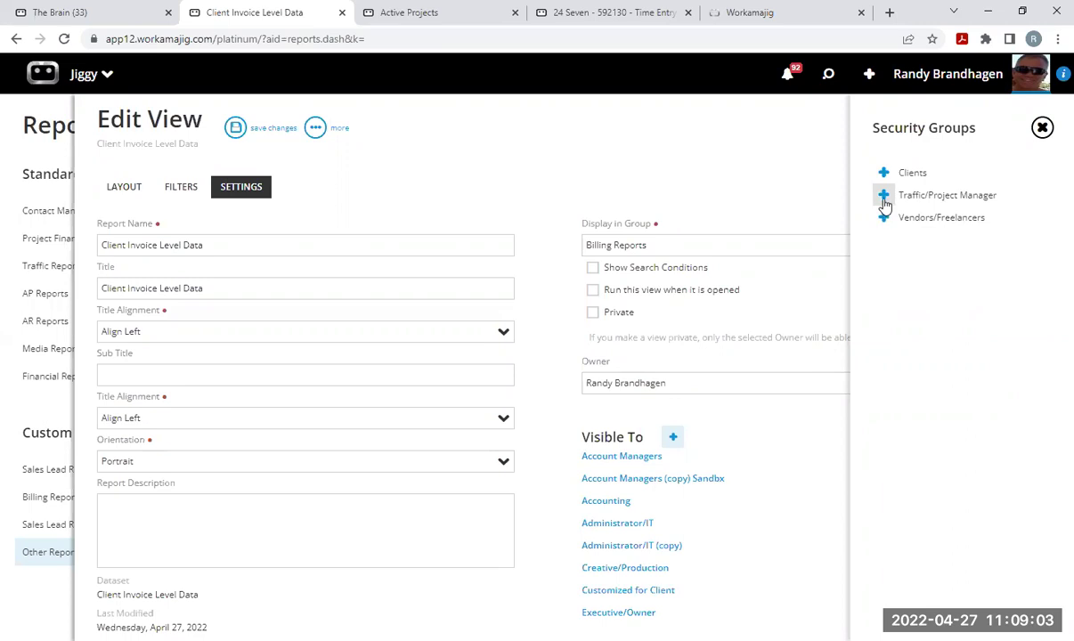
{"action": "left_click", "coordinate": [885, 200]}
{"action": "left_click", "coordinate": [1045, 130]}
Remove the Customized for Client group from the report's visibility list and save the report.
{"action": "scroll", "coordinate": [709, 572], "scroll_direction": "down", "scroll_amount": 1}
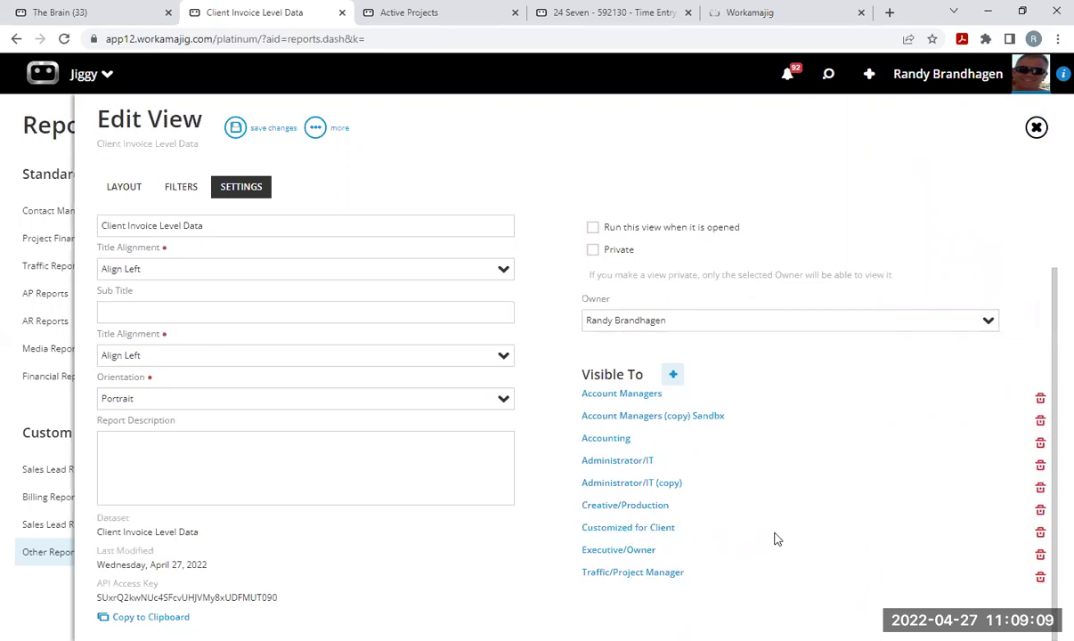
{"action": "left_click", "coordinate": [1041, 534]}
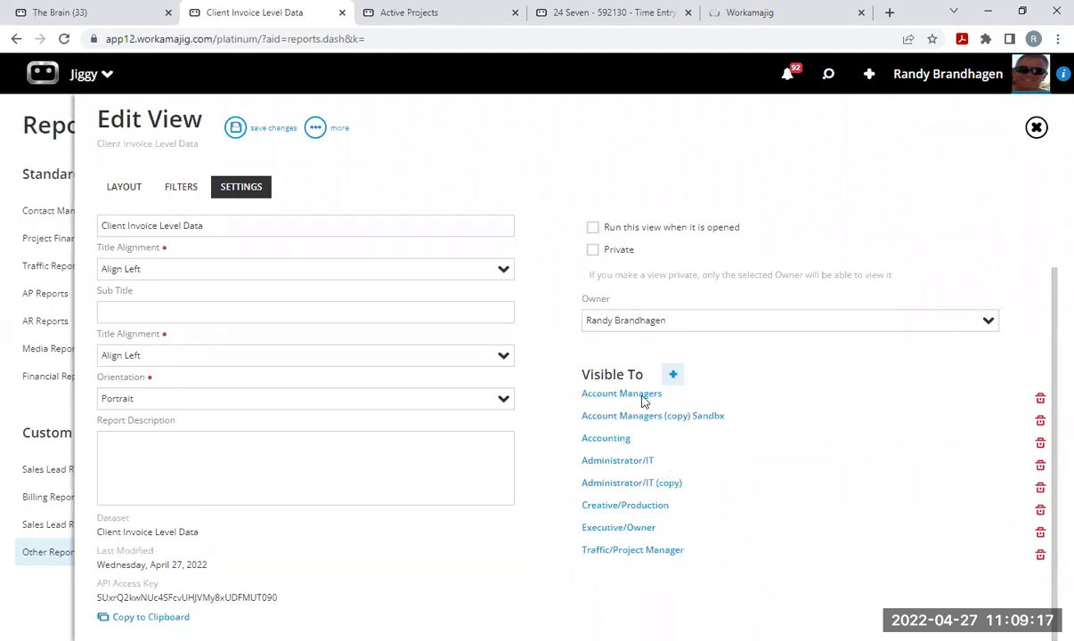
{"action": "left_click", "coordinate": [236, 129]}
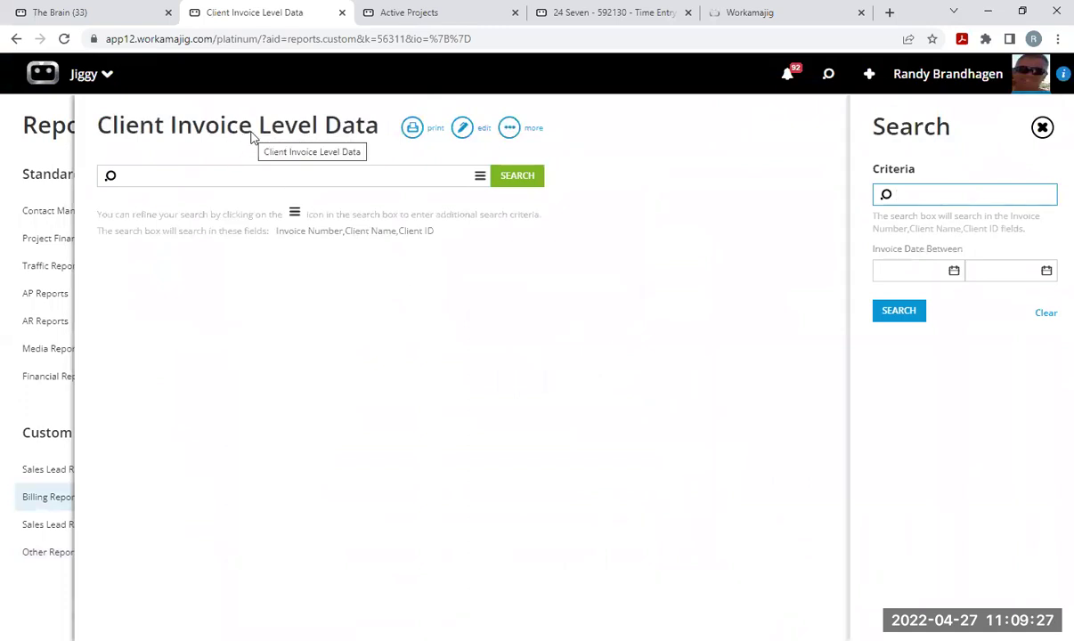
Reopen the report for editing and review its filters and settings, including the run-on-open option, dataset details and subtitle alignment choices.
{"action": "left_click", "coordinate": [462, 130]}
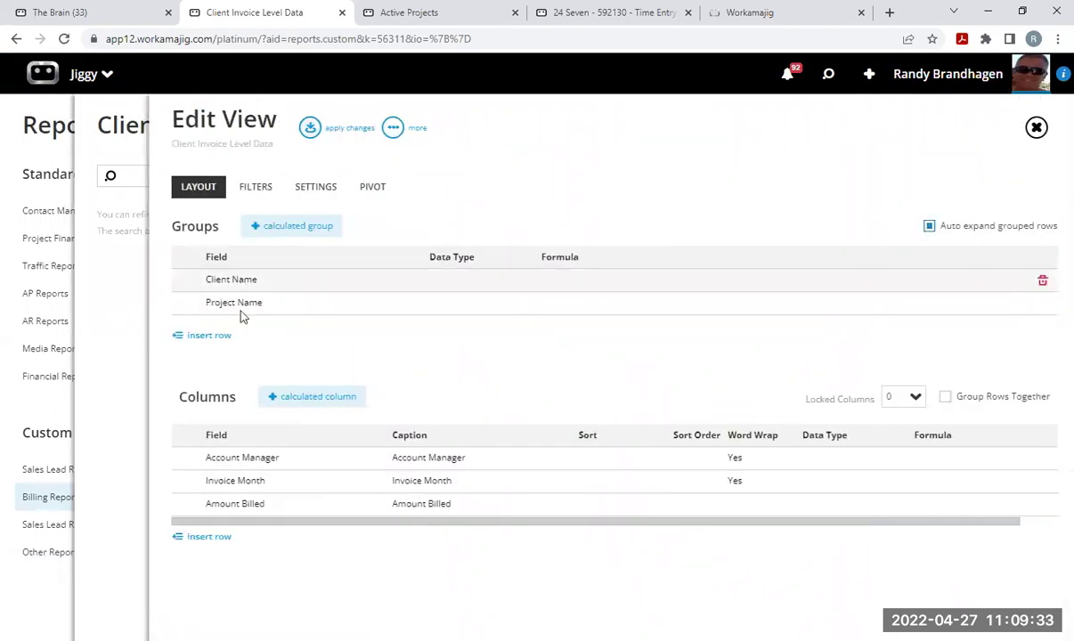
{"action": "left_click", "coordinate": [255, 186]}
{"action": "left_click", "coordinate": [323, 186]}
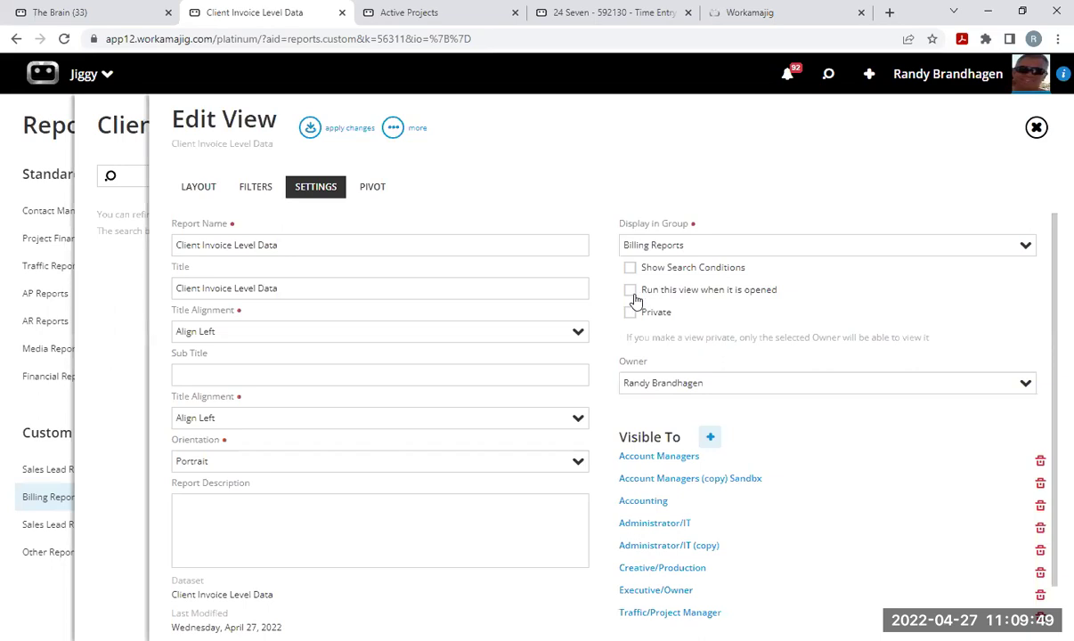
{"action": "left_click", "coordinate": [630, 292]}
{"action": "left_click", "coordinate": [631, 290]}
{"action": "scroll", "coordinate": [467, 443], "scroll_direction": "down", "scroll_amount": 1}
{"action": "scroll", "coordinate": [466, 442], "scroll_direction": "down", "scroll_amount": 1}
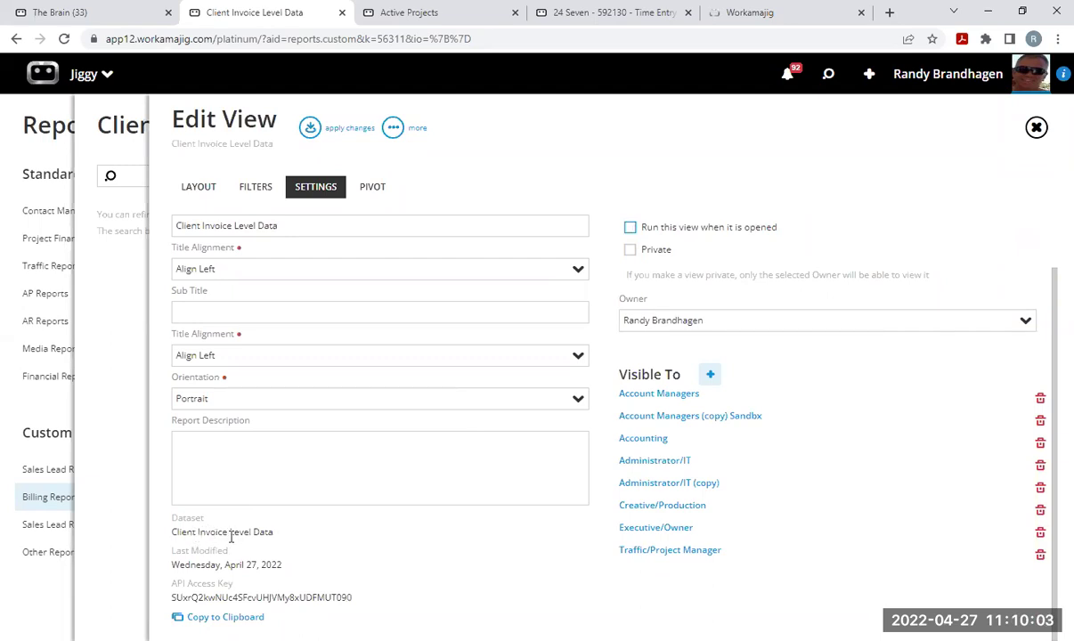
{"action": "scroll", "coordinate": [213, 461], "scroll_direction": "up", "scroll_amount": 1}
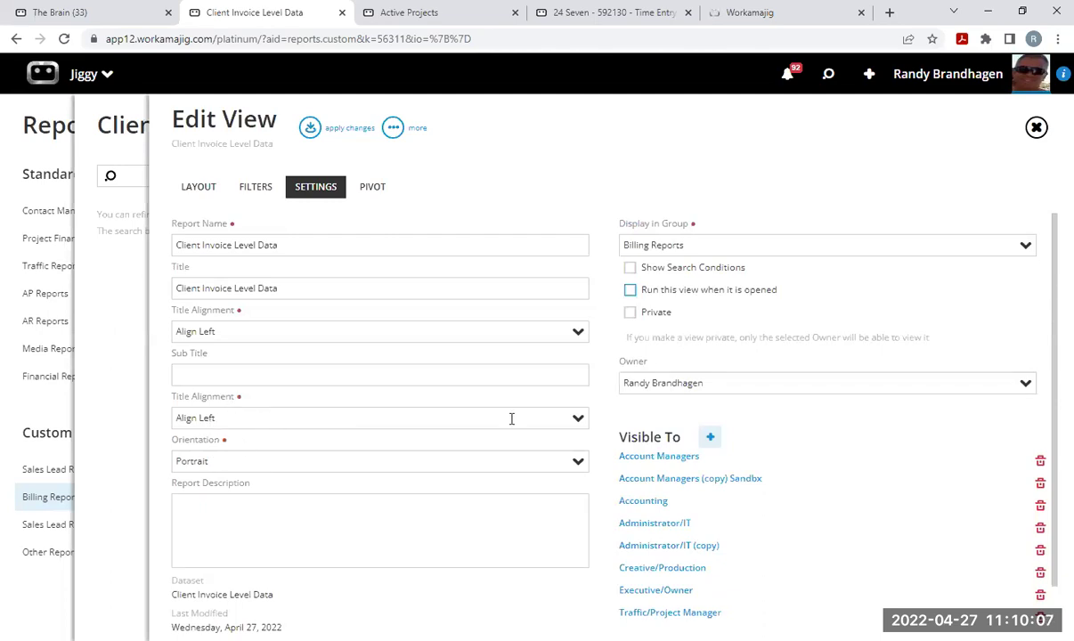
{"action": "left_click", "coordinate": [578, 418]}
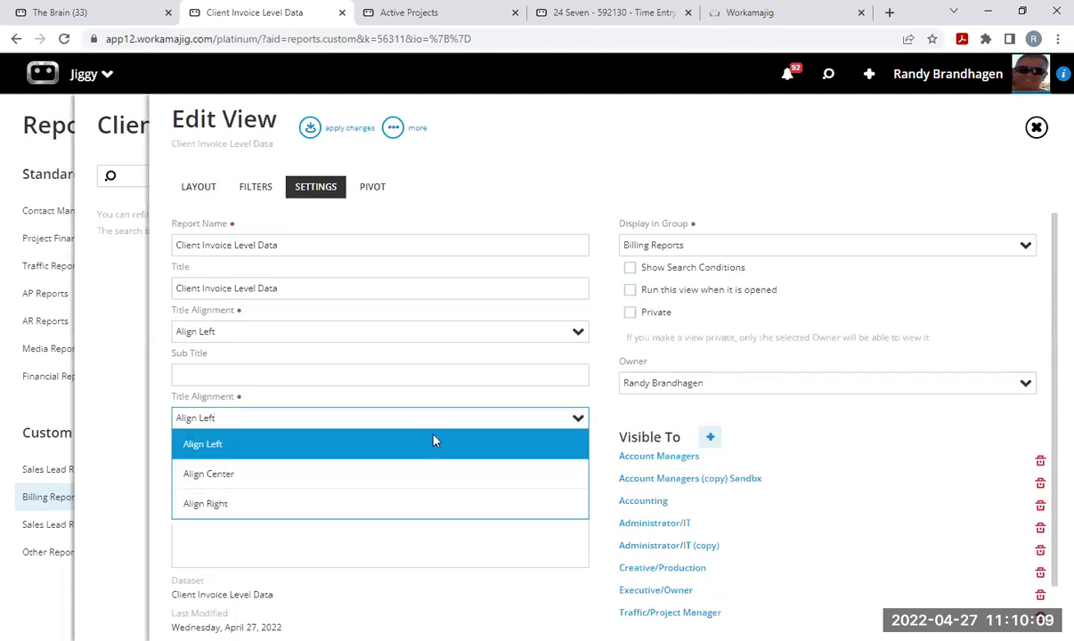
{"action": "left_click", "coordinate": [561, 149]}
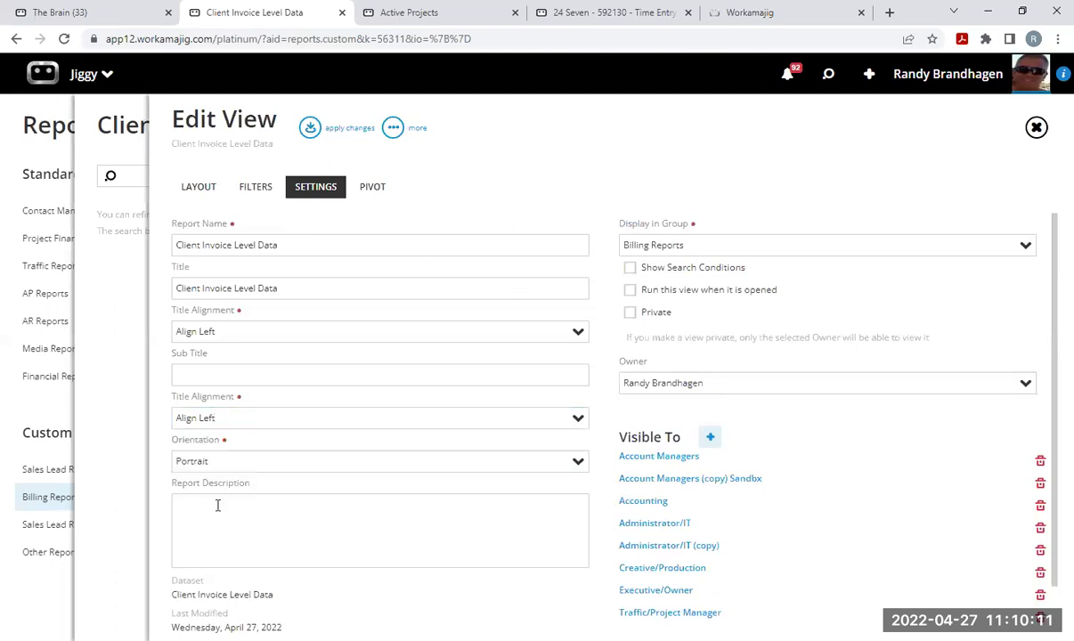
Set the report's orientation to Landscape and memorize the updated view.
{"action": "left_click", "coordinate": [579, 464]}
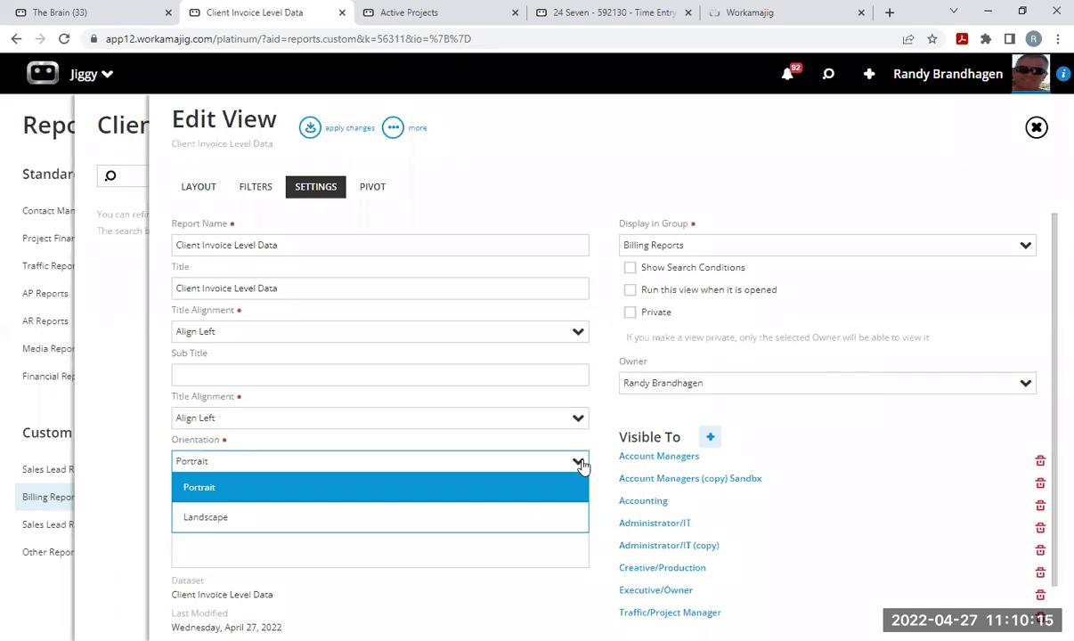
{"action": "left_click", "coordinate": [218, 518]}
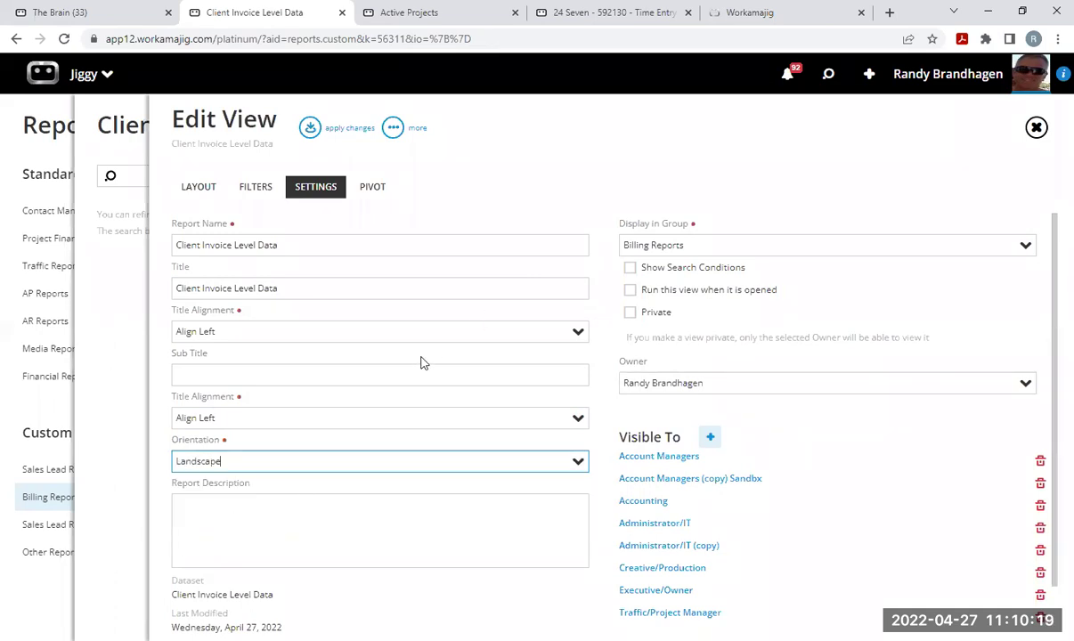
{"action": "left_click", "coordinate": [311, 129]}
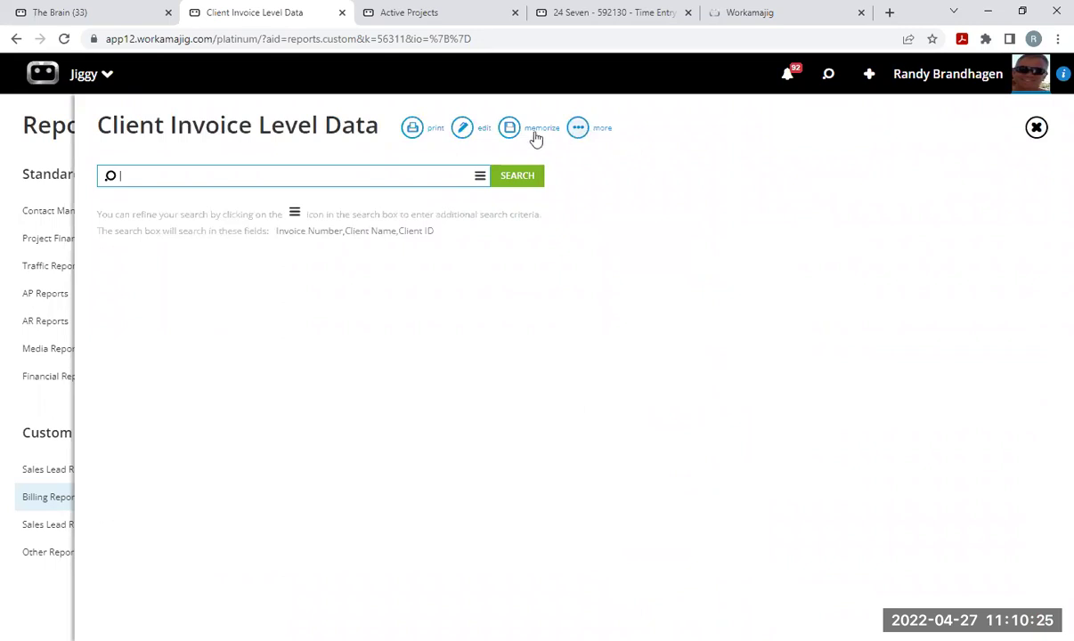
{"action": "left_click", "coordinate": [509, 133]}
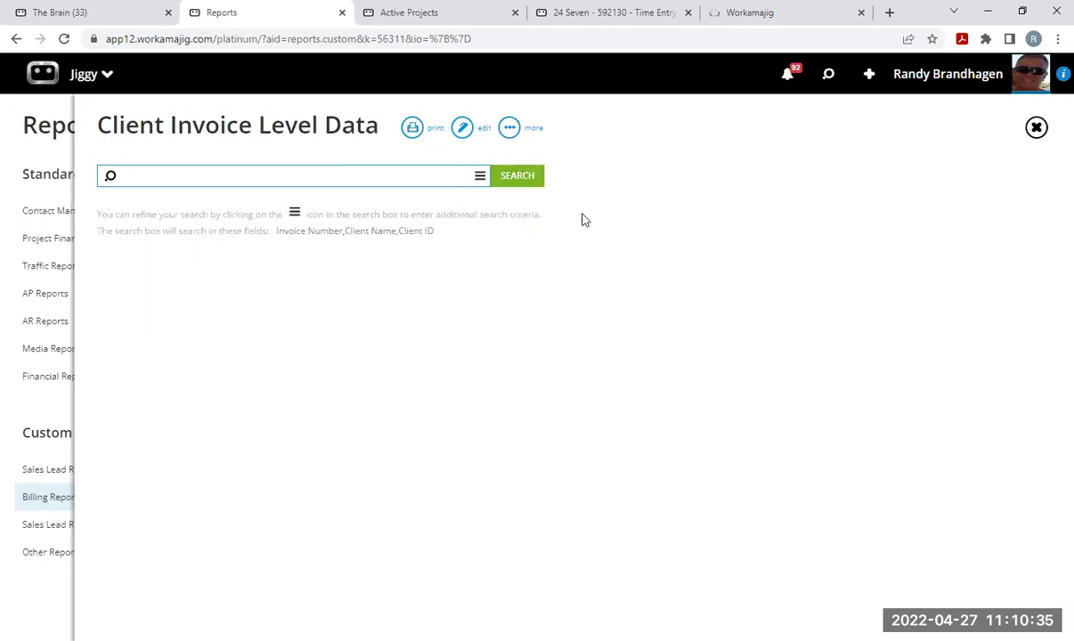
Rename the report as "April 2022 Custom Report with a Pivot Table" and save the view.
{"action": "left_click", "coordinate": [462, 127]}
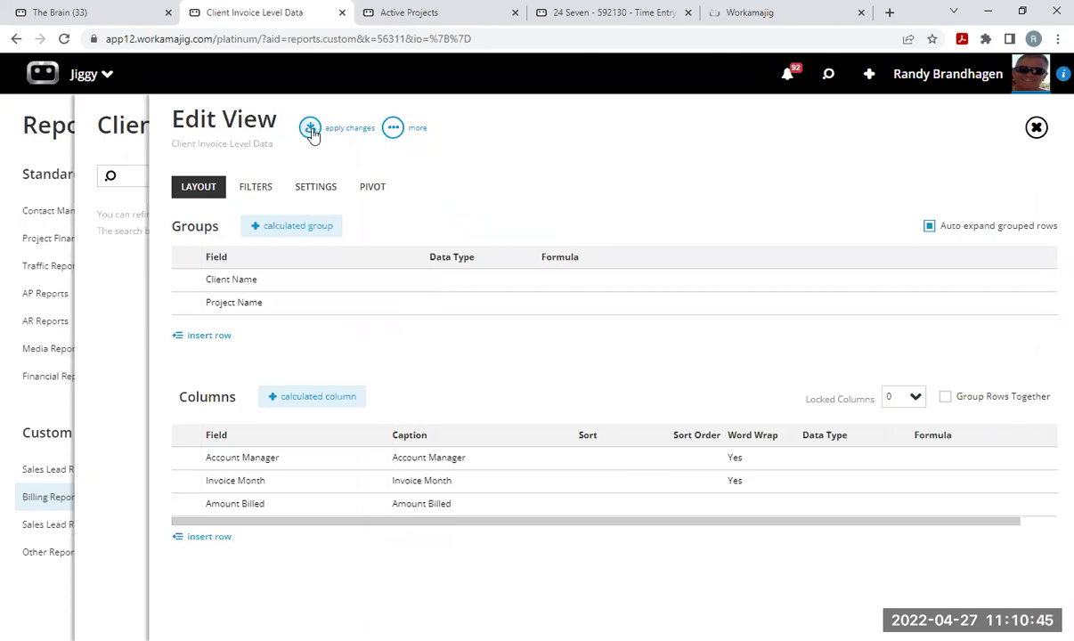
{"action": "left_click", "coordinate": [318, 194]}
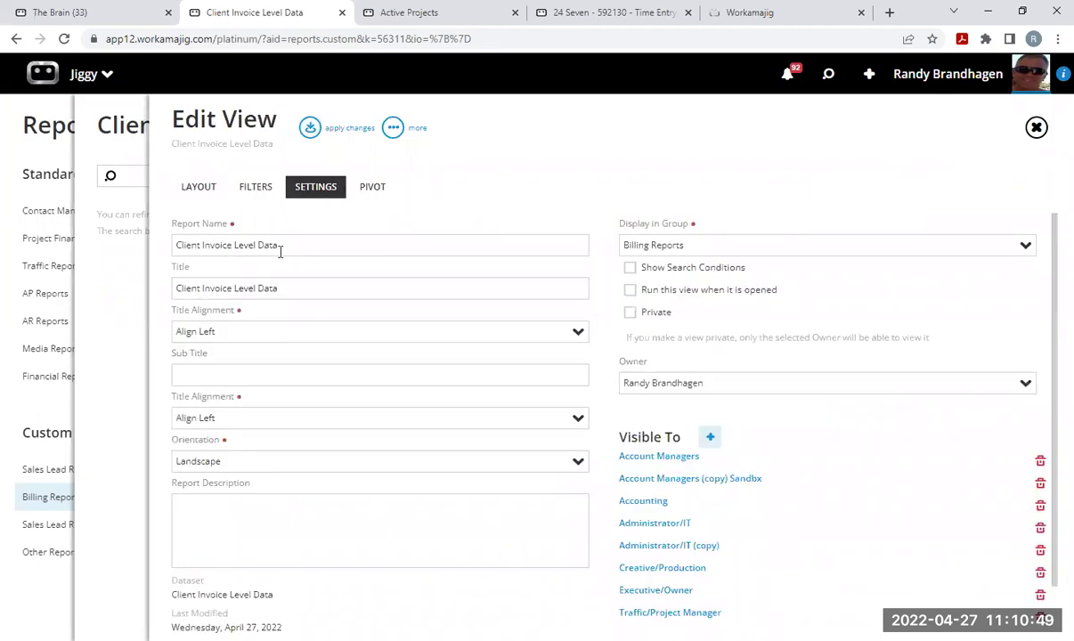
{"action": "triple_click", "coordinate": [267, 249]}
{"action": "type", "text": "A"}
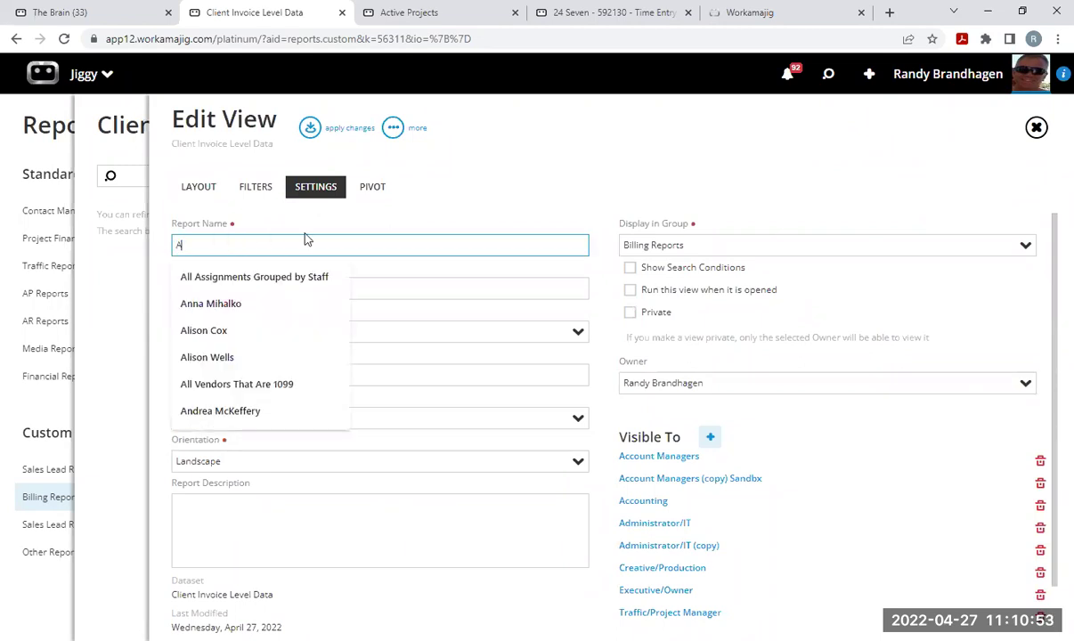
{"action": "type", "text": "pril"}
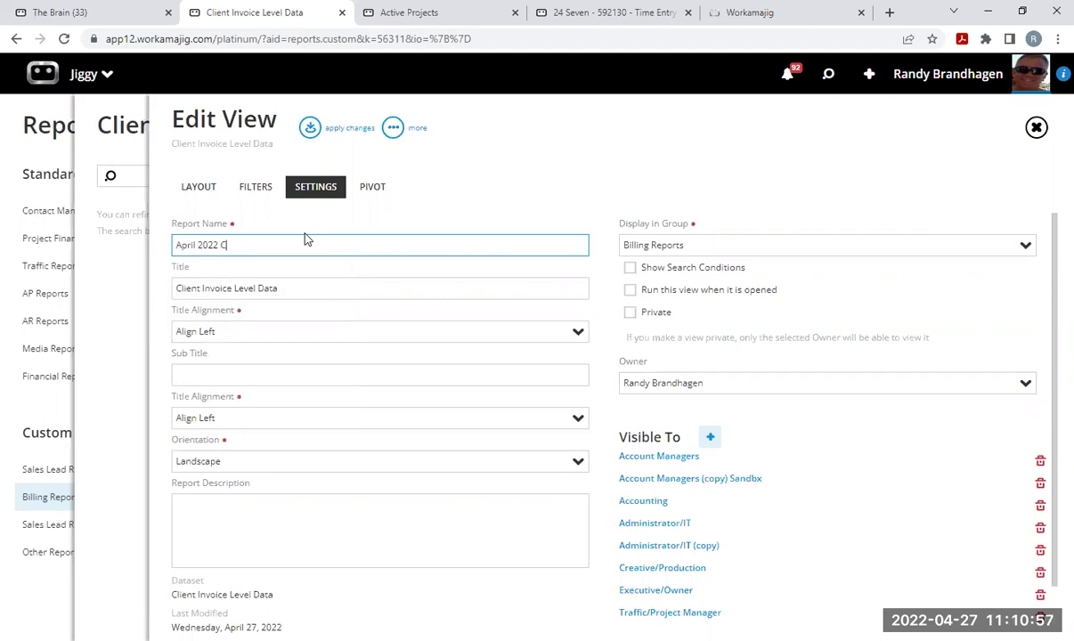
{"action": "type", "text": "2022 Custom Report with a Pivot Table"}
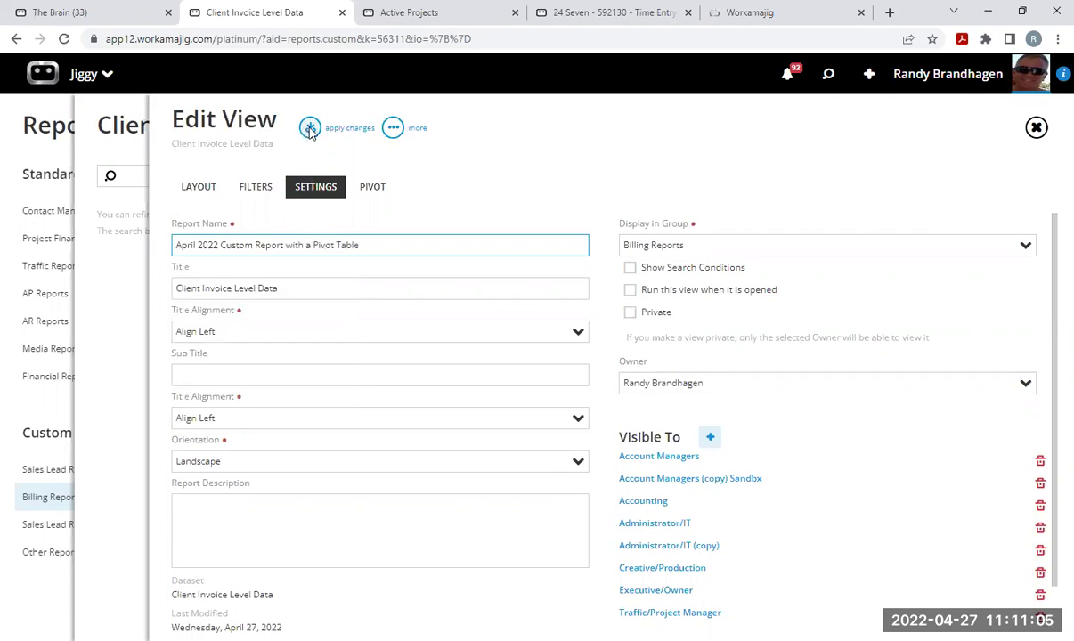
{"action": "left_click", "coordinate": [370, 130]}
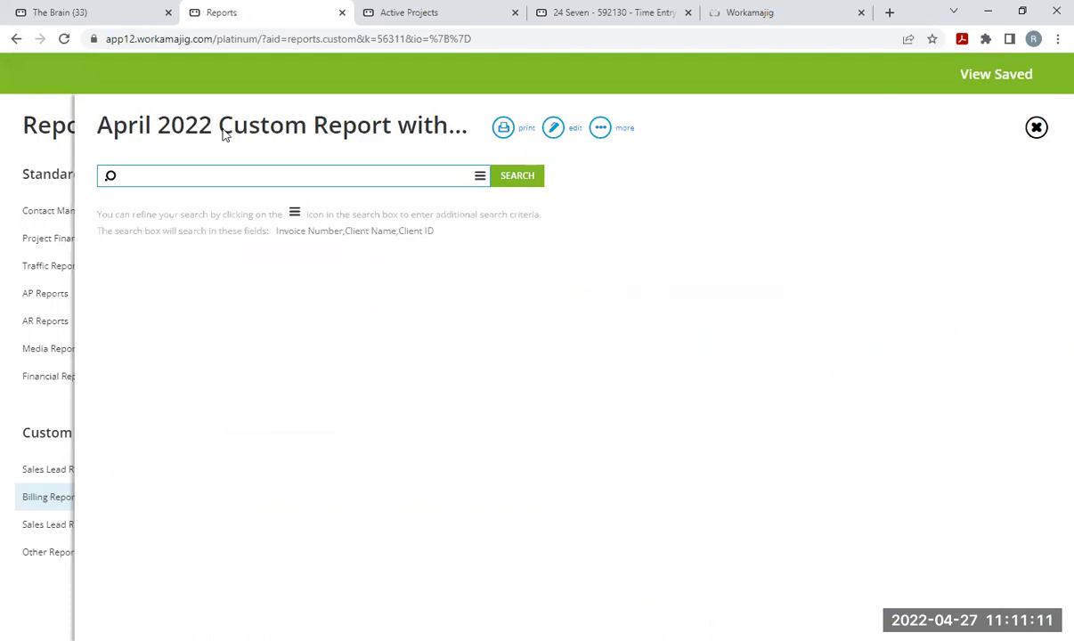
Set the start of the report's Invoice Date search range to 1/1/2021.
{"action": "left_click", "coordinate": [480, 177]}
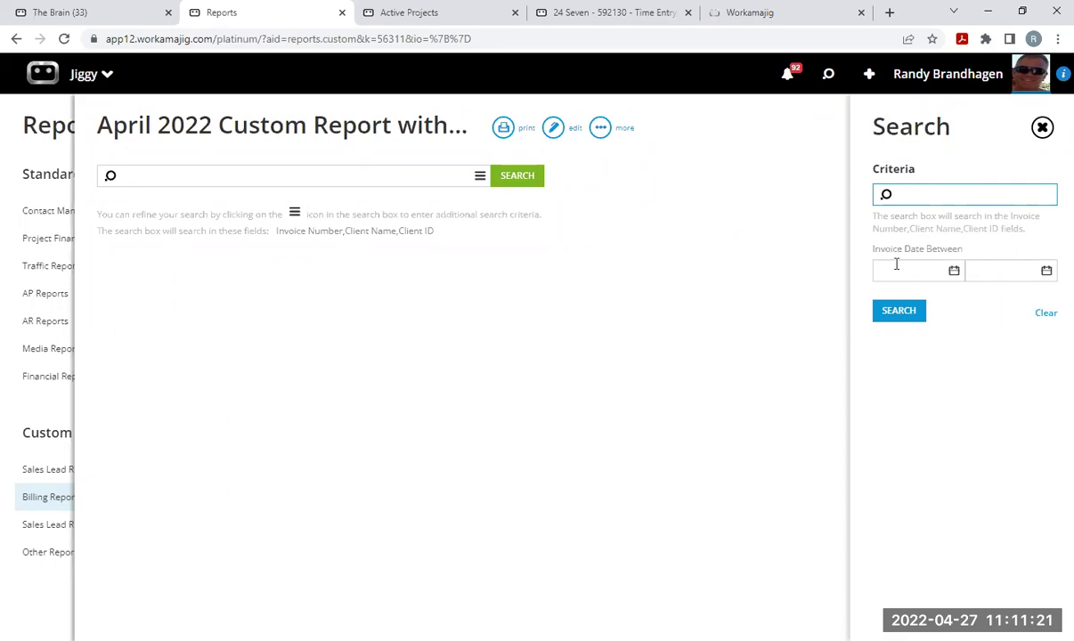
{"action": "left_click", "coordinate": [953, 273]}
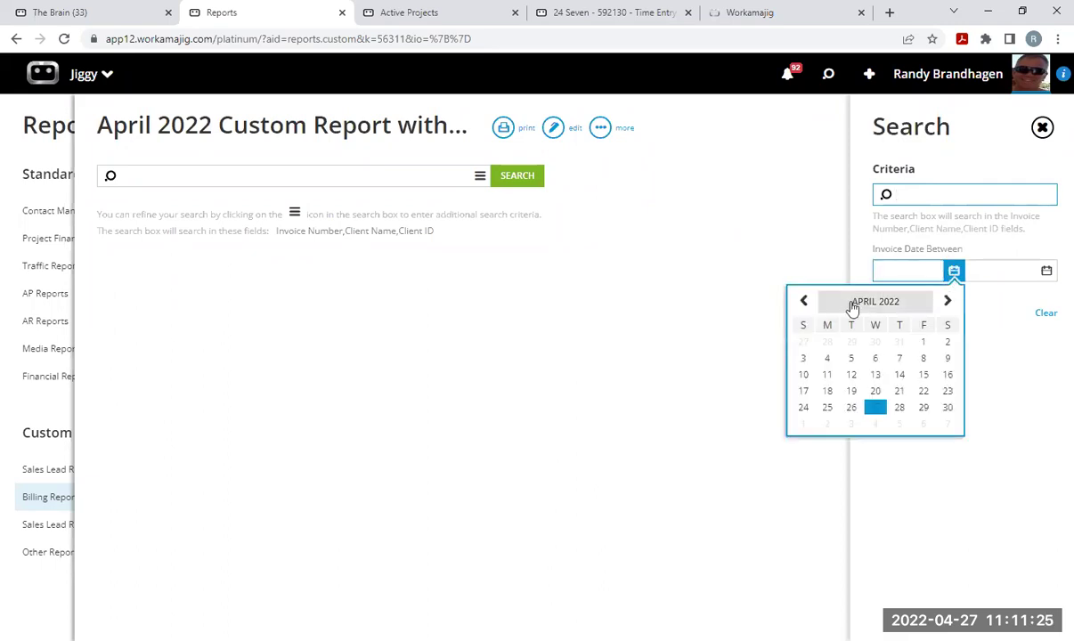
{"action": "left_click", "coordinate": [801, 304]}
{"action": "left_click", "coordinate": [800, 304]}
{"action": "left_click", "coordinate": [801, 303]}
{"action": "left_click", "coordinate": [801, 303]}
{"action": "left_click", "coordinate": [801, 304]}
{"action": "left_click", "coordinate": [801, 304]}
{"action": "left_click", "coordinate": [801, 304]}
{"action": "left_click", "coordinate": [801, 304]}
{"action": "left_click", "coordinate": [801, 304]}
{"action": "left_click", "coordinate": [801, 304]}
{"action": "left_click", "coordinate": [801, 304]}
{"action": "left_click", "coordinate": [801, 304]}
{"action": "left_click", "coordinate": [801, 304]}
{"action": "left_click", "coordinate": [801, 304]}
{"action": "left_click", "coordinate": [801, 304]}
{"action": "left_click", "coordinate": [924, 344]}
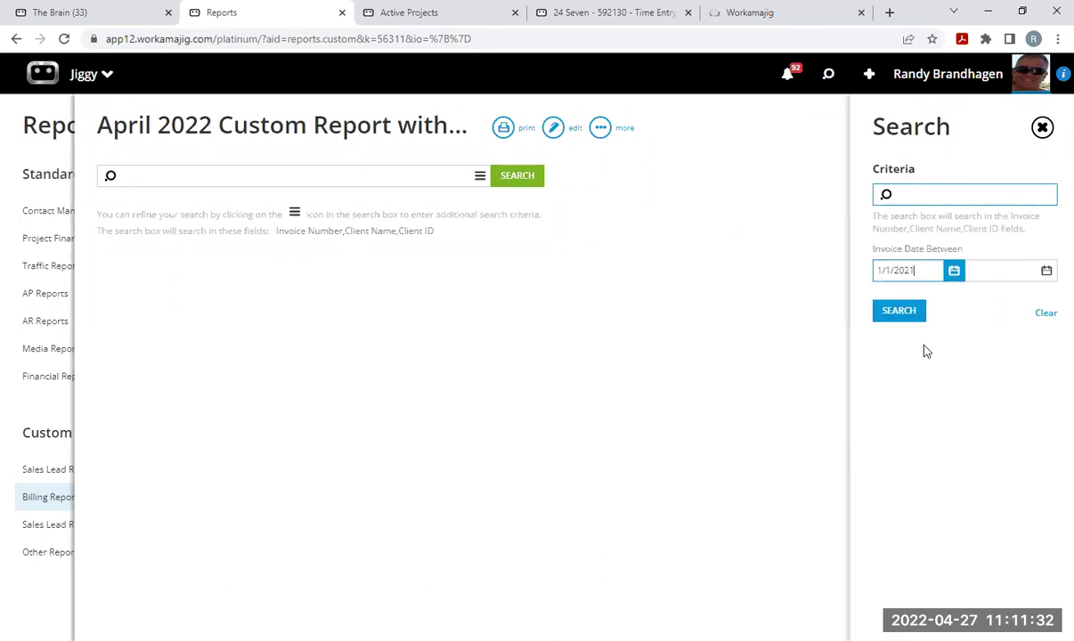
Set the end of the Invoice Date range to 12/31/2021, run the search and close the search criteria.
{"action": "left_click", "coordinate": [1047, 271]}
{"action": "left_click", "coordinate": [897, 303]}
{"action": "left_click", "coordinate": [896, 303]}
{"action": "left_click", "coordinate": [896, 303]}
{"action": "left_click", "coordinate": [896, 303]}
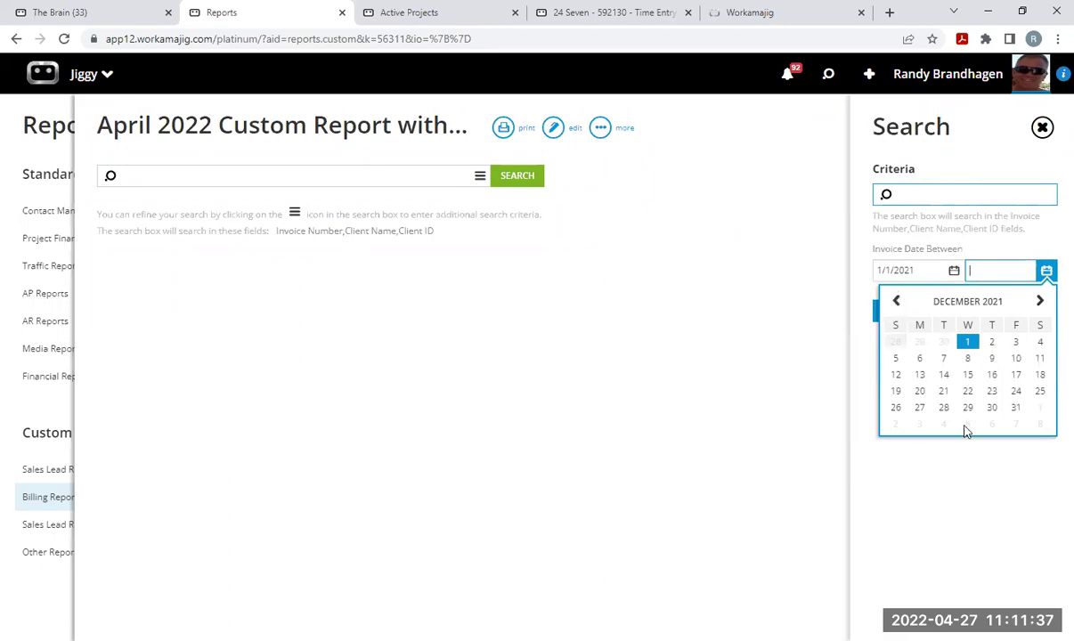
{"action": "left_click", "coordinate": [1018, 410]}
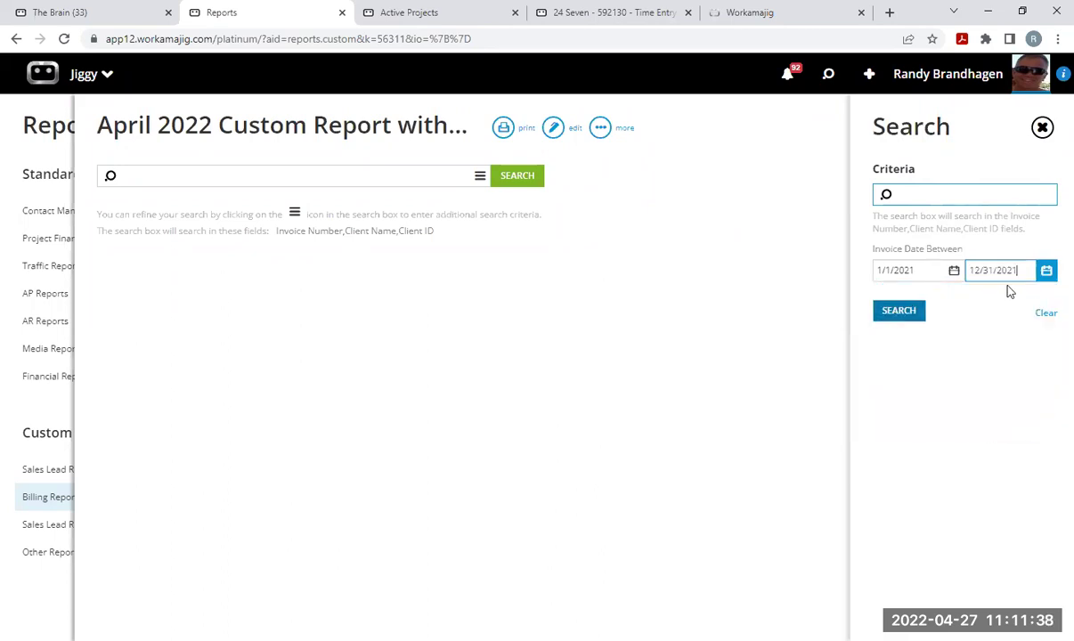
{"action": "left_click", "coordinate": [900, 314]}
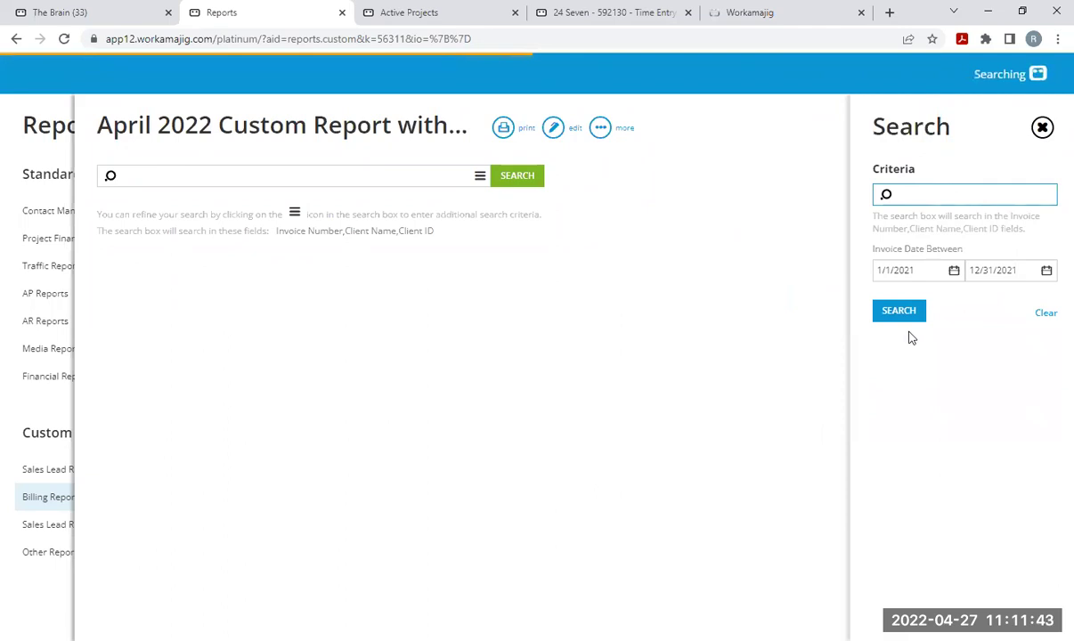
{"action": "left_click", "coordinate": [1043, 127]}
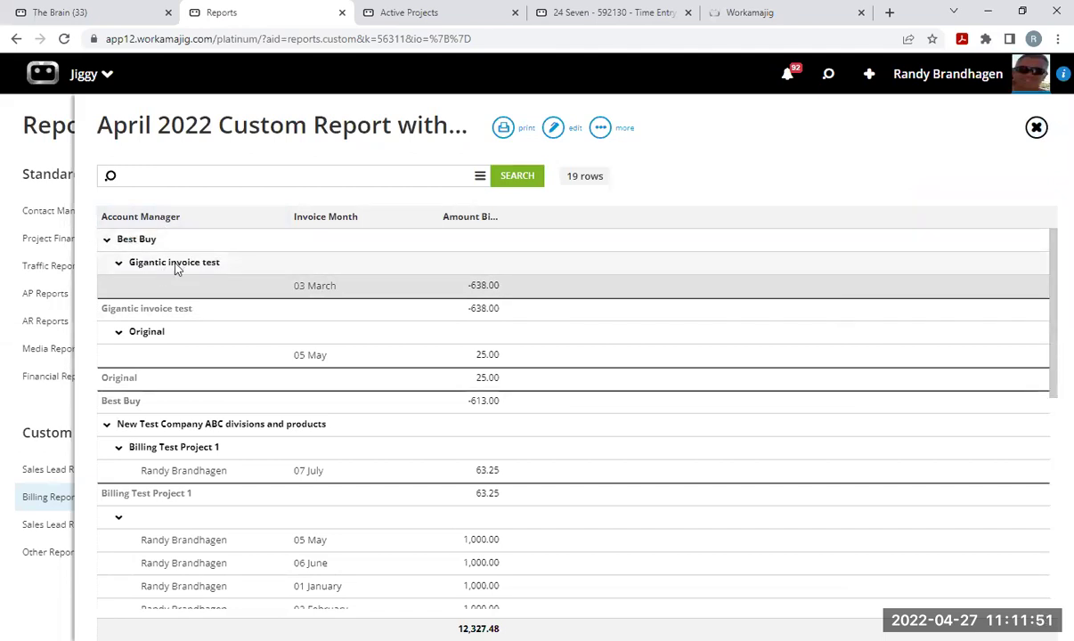
Look through the grouped report results and widen the Amount Billed column to fit its full heading.
{"action": "scroll", "coordinate": [162, 303], "scroll_direction": "down", "scroll_amount": 2}
{"action": "scroll", "coordinate": [162, 303], "scroll_direction": "up", "scroll_amount": 1}
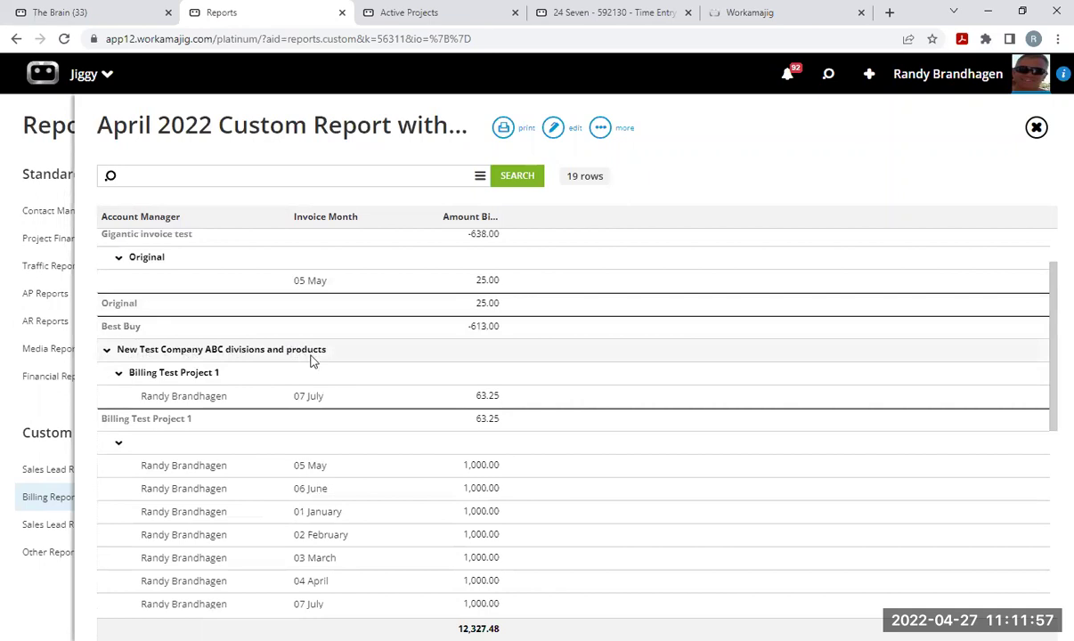
{"action": "scroll", "coordinate": [300, 448], "scroll_direction": "down", "scroll_amount": 4}
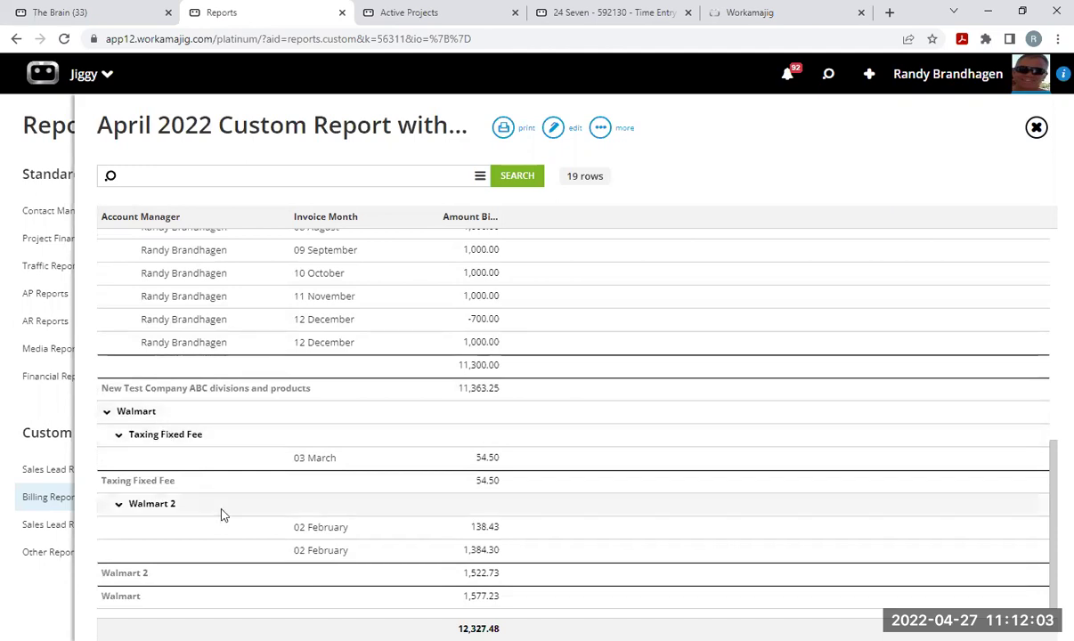
{"action": "scroll", "coordinate": [231, 517], "scroll_direction": "up", "scroll_amount": 3}
{"action": "scroll", "coordinate": [231, 517], "scroll_direction": "up", "scroll_amount": 2}
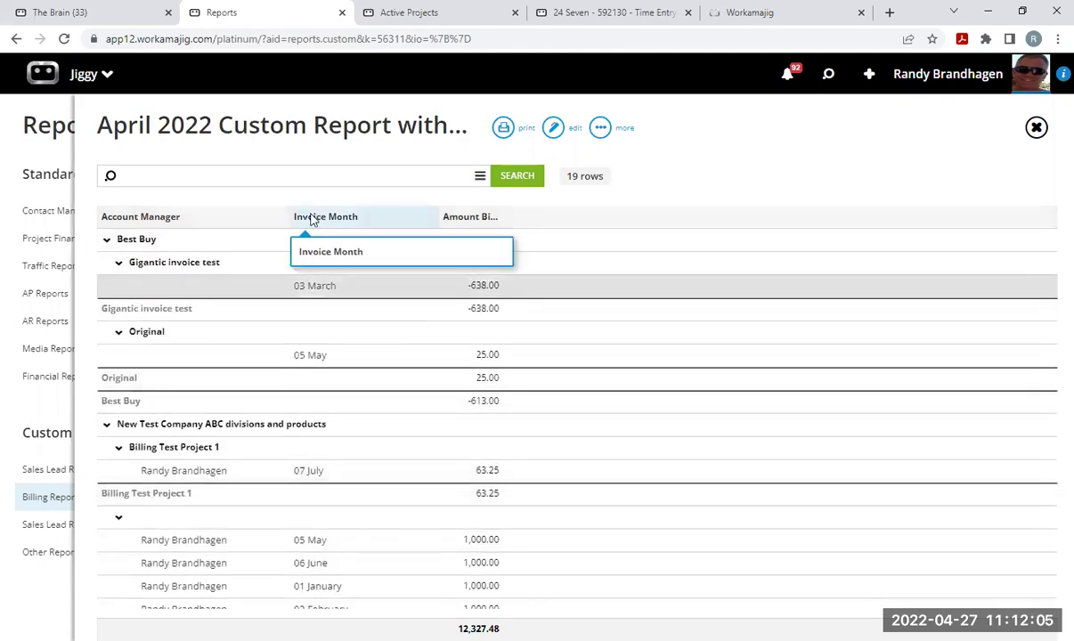
{"action": "left_click", "coordinate": [508, 219]}
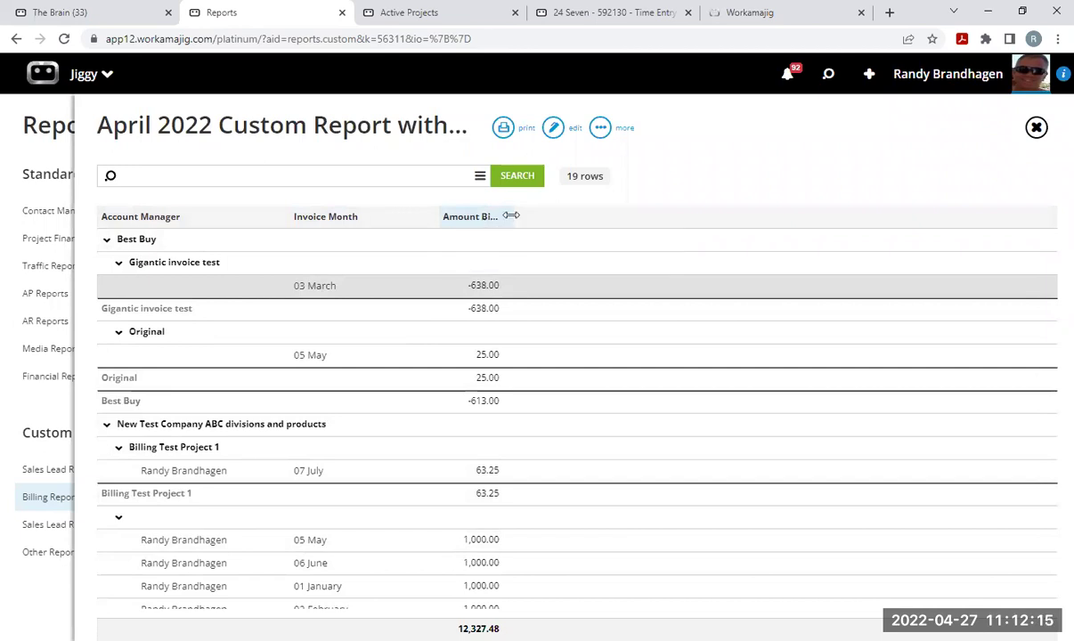
{"action": "left_click_drag", "start_coordinate": [510, 220], "coordinate": [560, 221]}
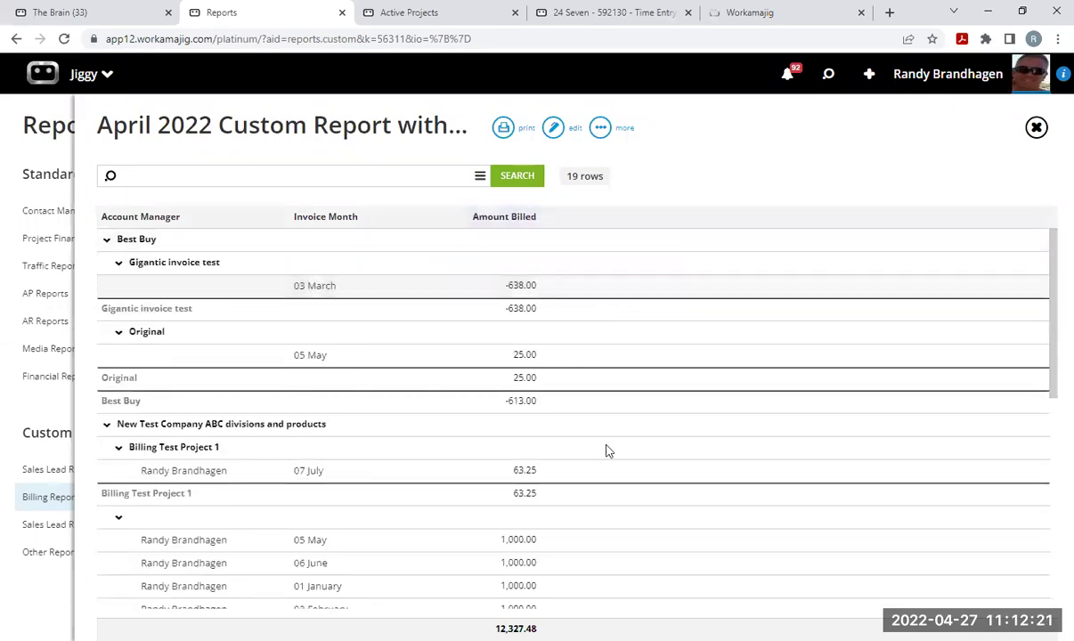
Preview the report as a PDF, return to the results and review the other available output formats.
{"action": "left_click", "coordinate": [503, 127]}
{"action": "left_click", "coordinate": [432, 168]}
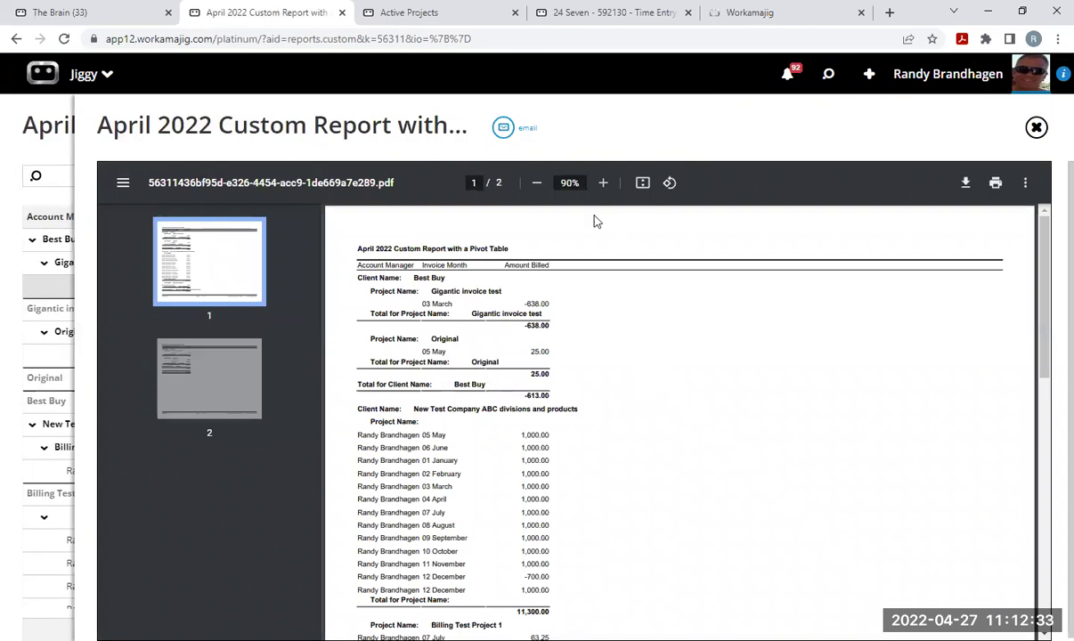
{"action": "left_click", "coordinate": [1035, 127]}
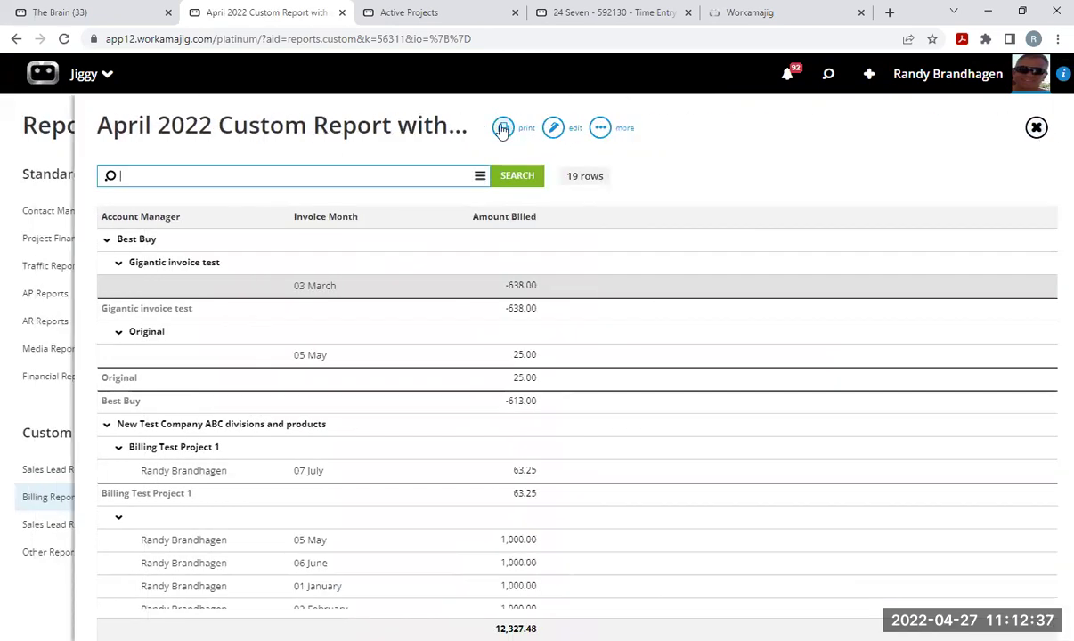
{"action": "left_click", "coordinate": [503, 127]}
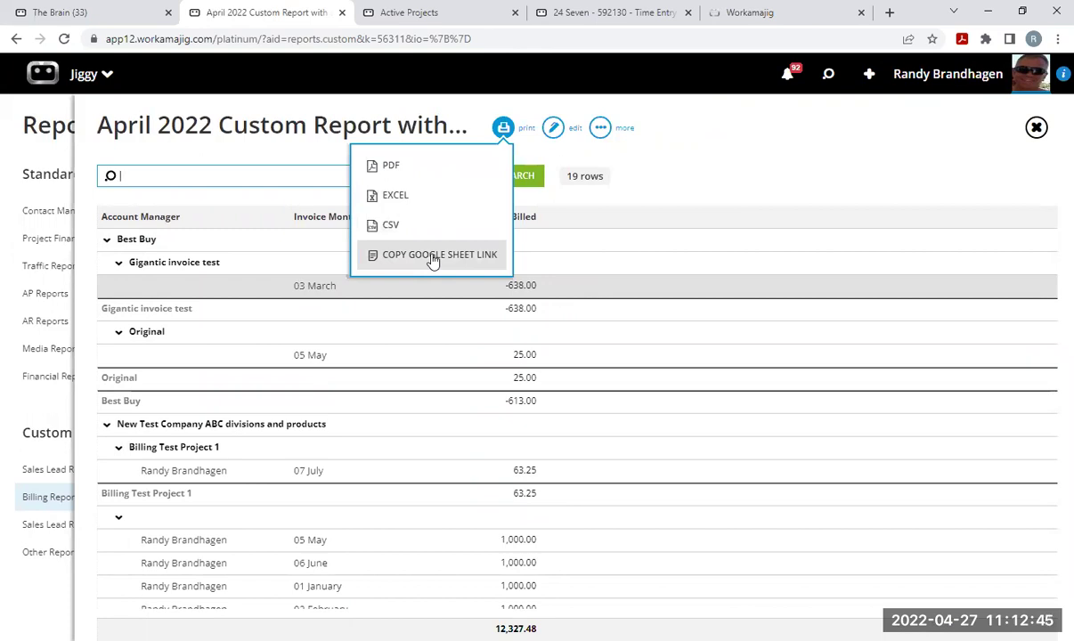
{"action": "left_click", "coordinate": [699, 134]}
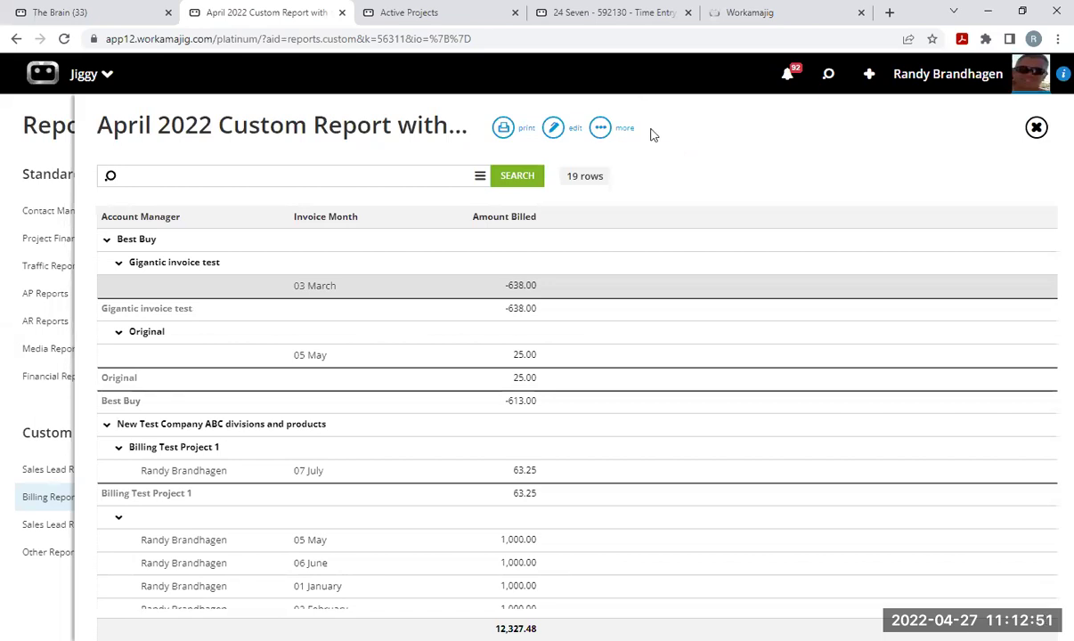
Open the report view for editing and display its pivot field setup.
{"action": "left_click", "coordinate": [554, 131]}
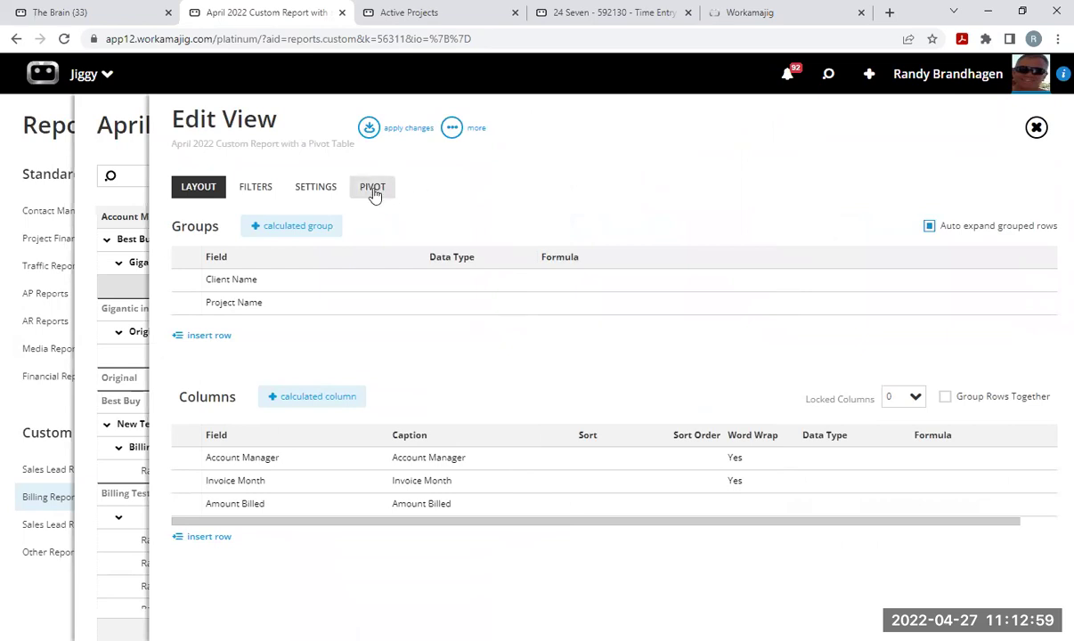
{"action": "left_click", "coordinate": [372, 189]}
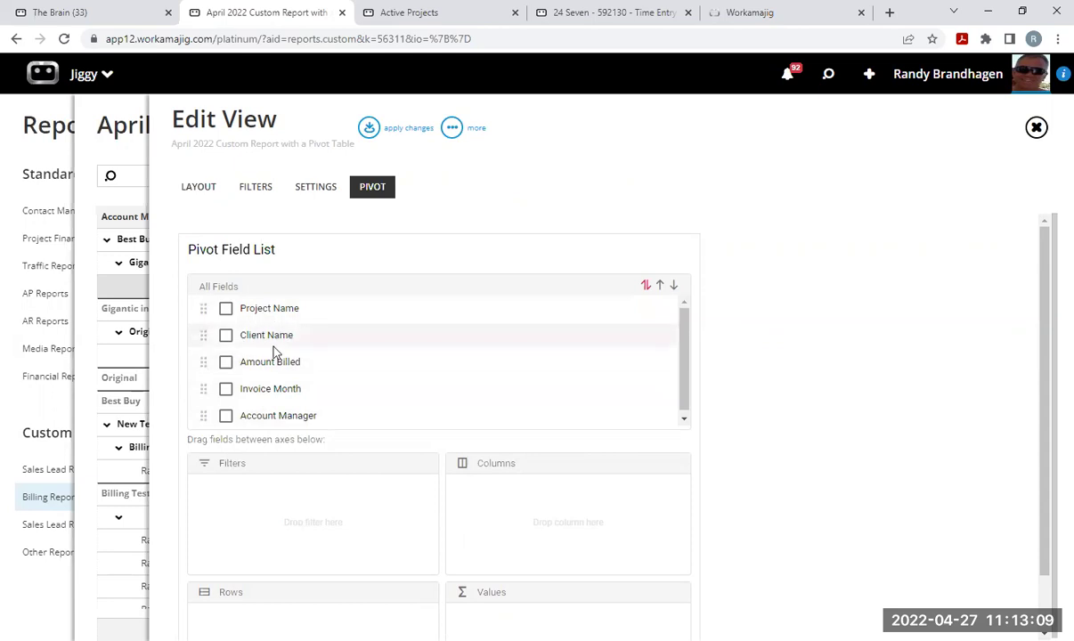
{"action": "left_click", "coordinate": [226, 310]}
{"action": "left_click", "coordinate": [225, 336]}
{"action": "left_click", "coordinate": [225, 363]}
{"action": "left_click", "coordinate": [227, 389]}
{"action": "left_click", "coordinate": [226, 416]}
{"action": "scroll", "coordinate": [543, 570], "scroll_direction": "down", "scroll_amount": 1}
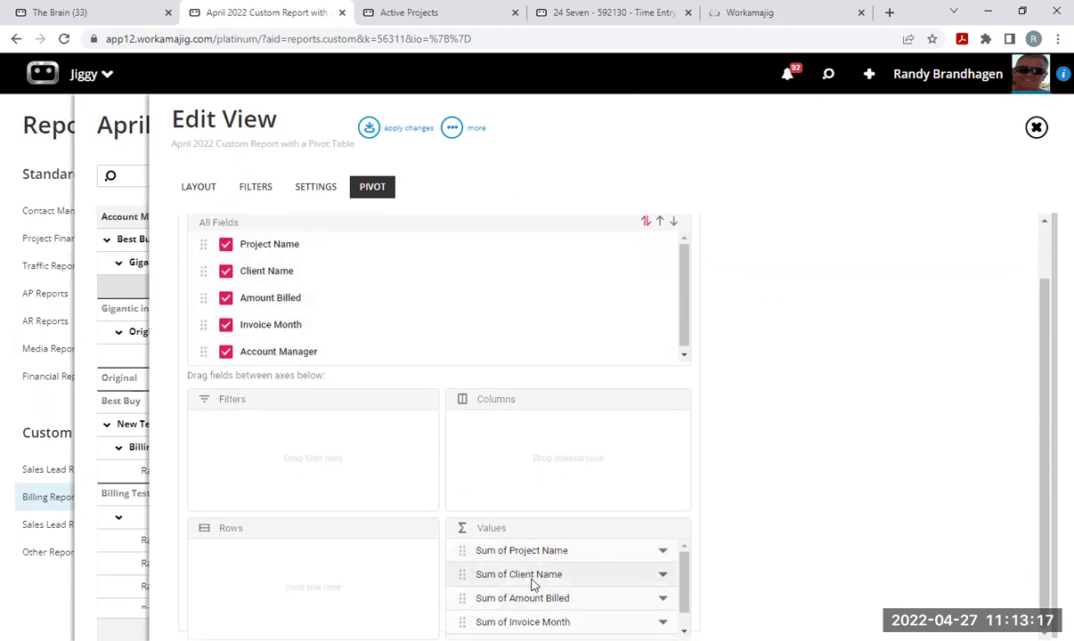
{"action": "scroll", "coordinate": [239, 317], "scroll_direction": "up", "scroll_amount": 1}
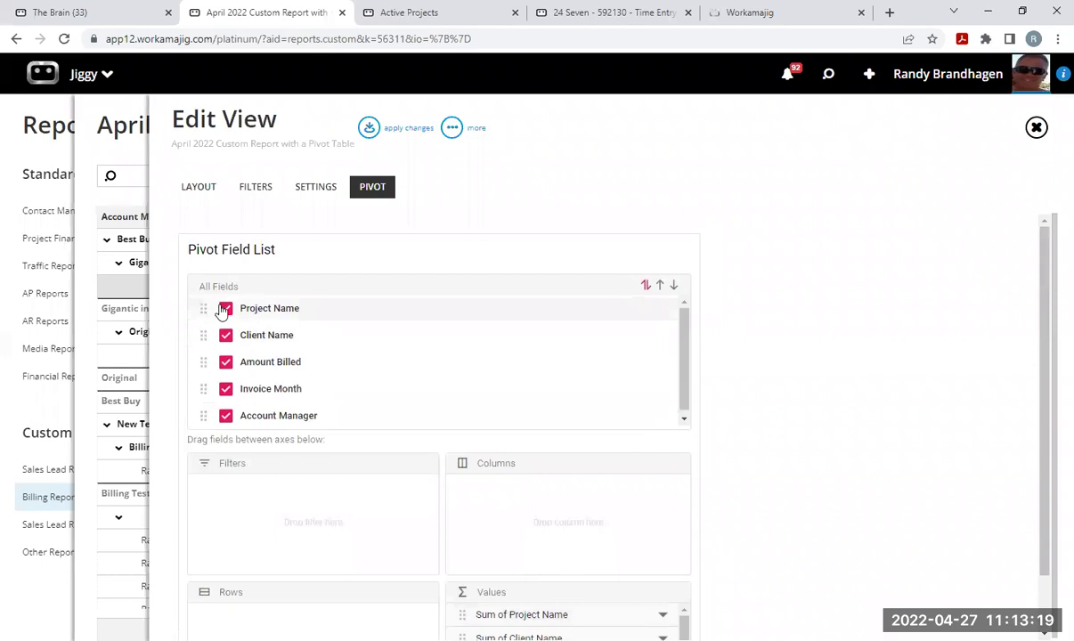
{"action": "left_click", "coordinate": [226, 309]}
{"action": "left_click", "coordinate": [226, 336]}
{"action": "left_click", "coordinate": [227, 363]}
{"action": "left_click", "coordinate": [227, 389]}
{"action": "left_click", "coordinate": [226, 416]}
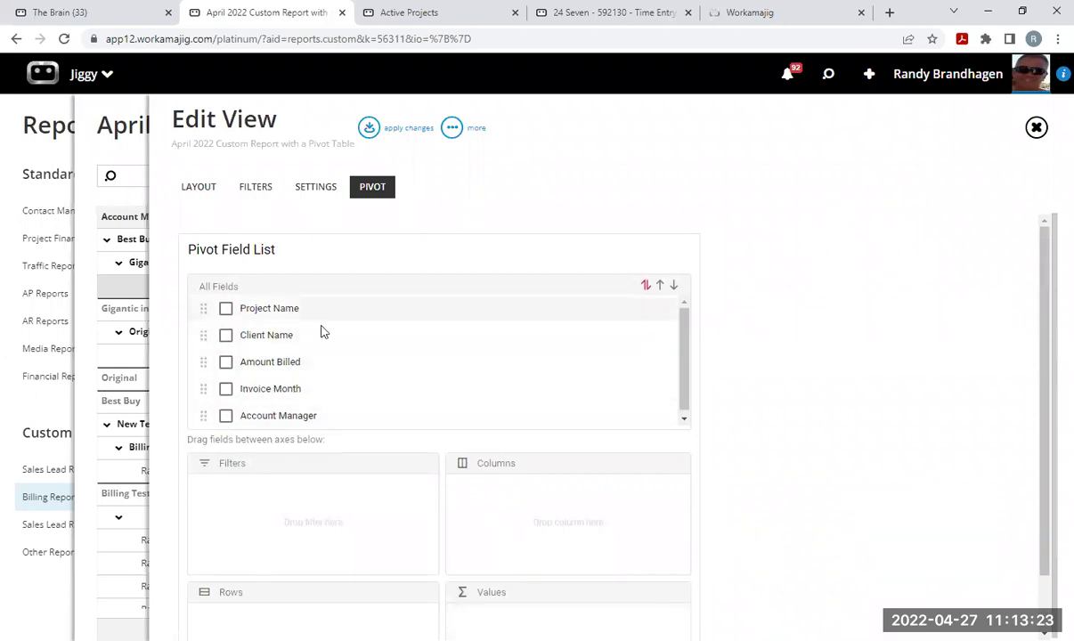
Assign Amount Billed to the pivot's values, Invoice Month to its columns and Account Manager to its rows, and apply the changes.
{"action": "scroll", "coordinate": [232, 383], "scroll_direction": "down", "scroll_amount": 1}
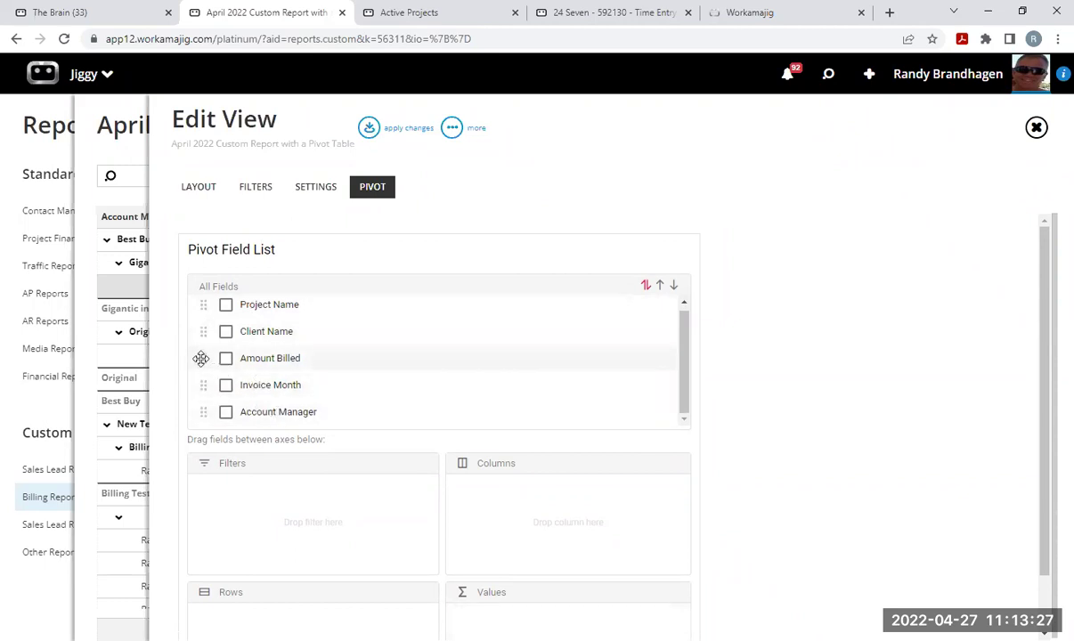
{"action": "left_click_drag", "start_coordinate": [201, 358], "coordinate": [564, 549]}
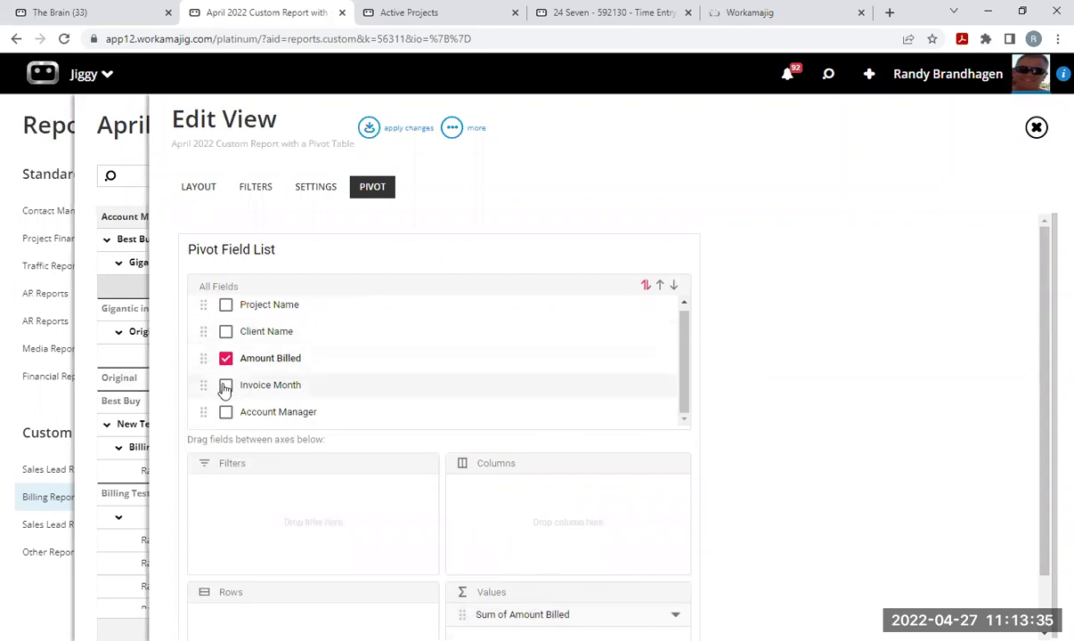
{"action": "left_click_drag", "start_coordinate": [204, 384], "coordinate": [505, 500]}
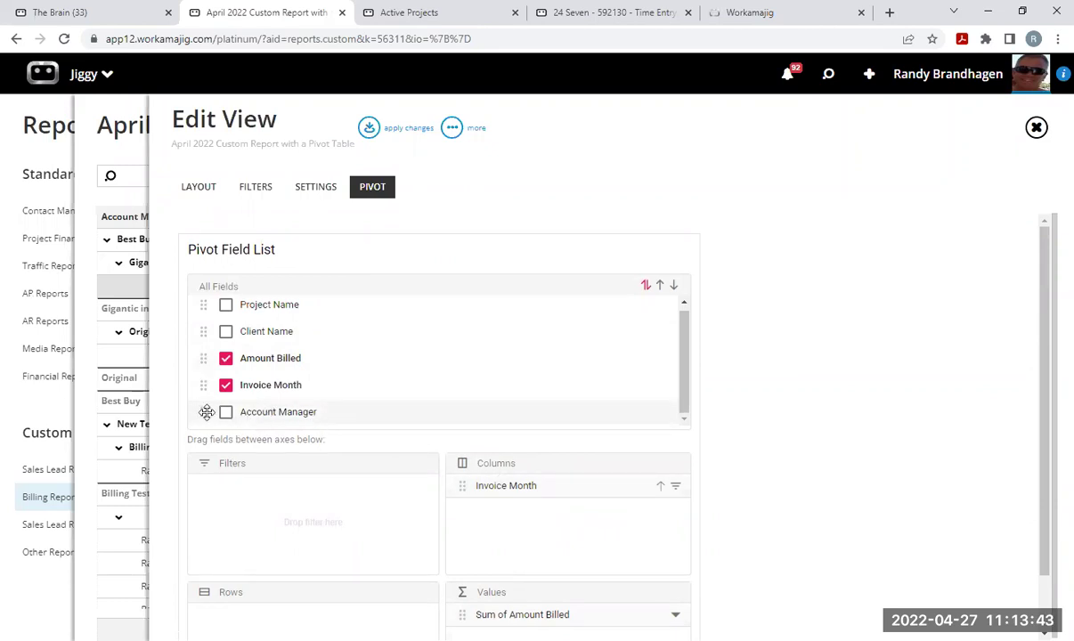
{"action": "left_click_drag", "start_coordinate": [203, 412], "coordinate": [267, 610]}
{"action": "scroll", "coordinate": [771, 354], "scroll_direction": "down", "scroll_amount": 1}
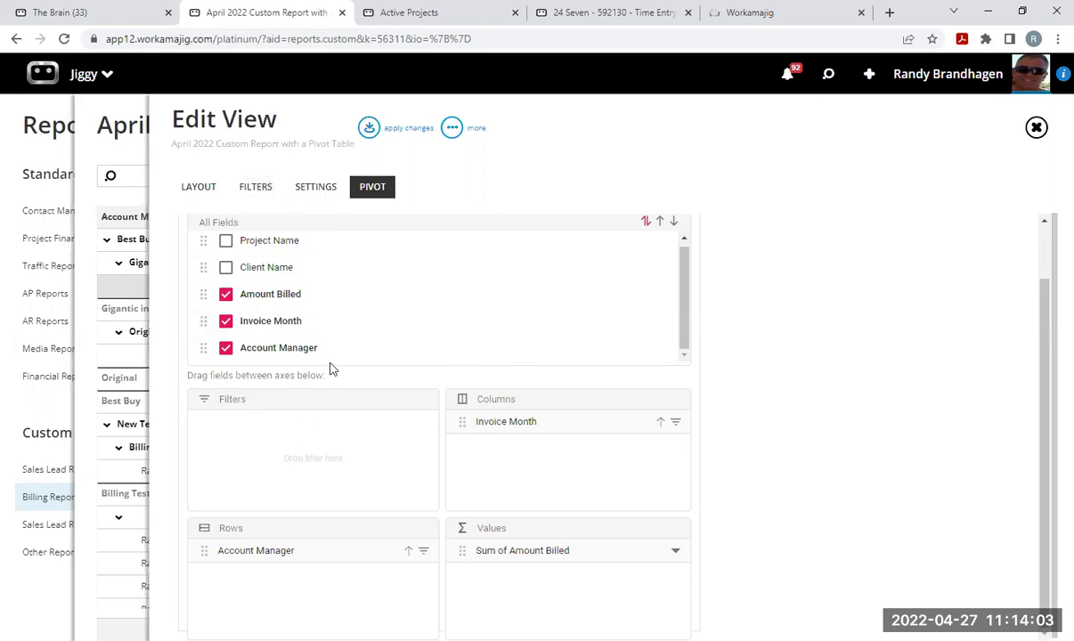
{"action": "scroll", "coordinate": [332, 370], "scroll_direction": "down", "scroll_amount": 1}
{"action": "scroll", "coordinate": [387, 421], "scroll_direction": "up", "scroll_amount": 1}
{"action": "left_click", "coordinate": [371, 131]}
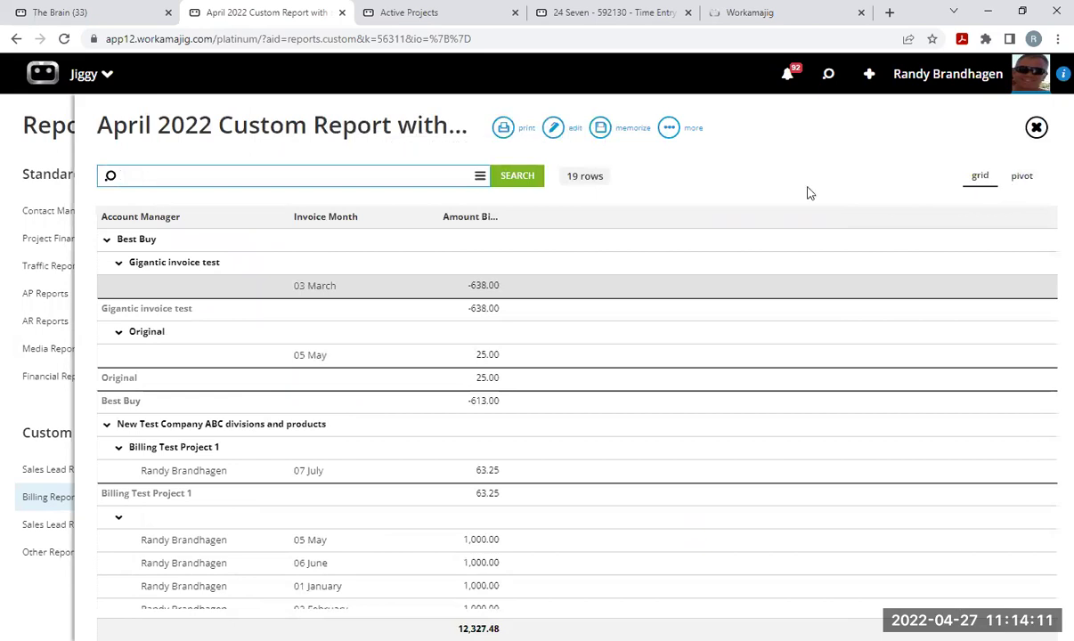
Show the report as a pivot table and narrow the January through October columns so the Grand Total column fits.
{"action": "left_click", "coordinate": [1021, 183]}
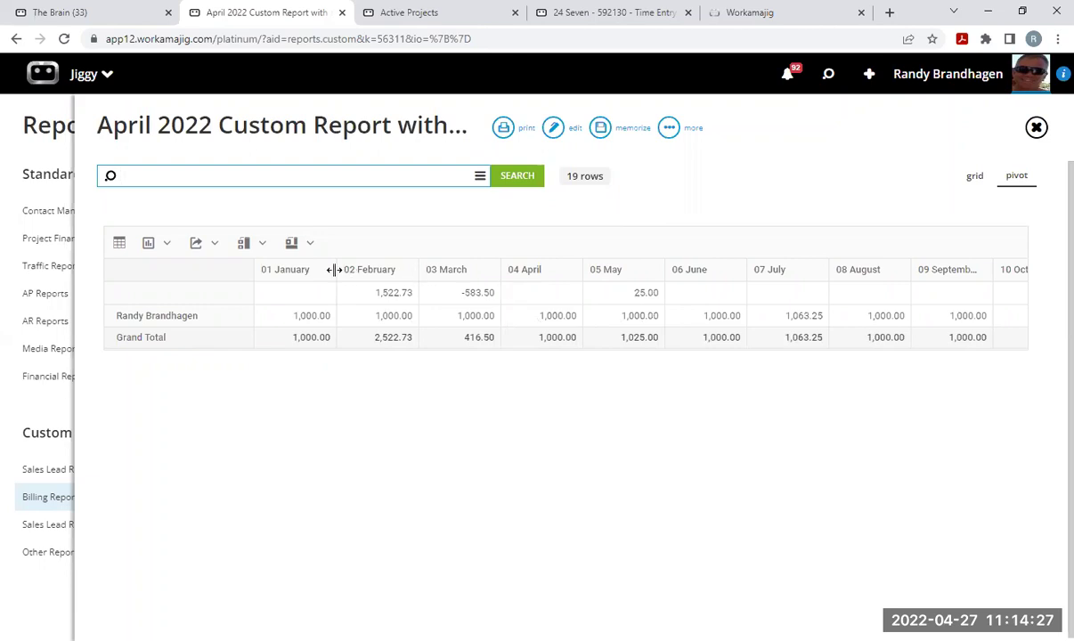
{"action": "mouse_move", "coordinate": [329, 273]}
{"action": "left_mouse_down"}
{"action": "mouse_move", "coordinate": [305, 273]}
{"action": "mouse_move", "coordinate": [314, 286]}
{"action": "left_mouse_up"}
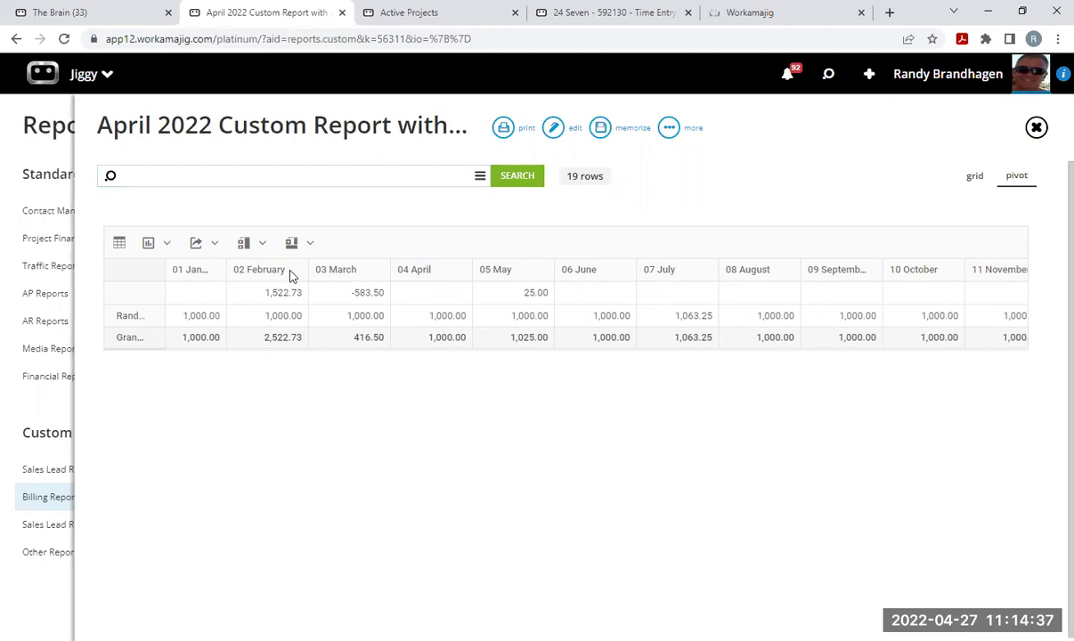
{"action": "left_click_drag", "start_coordinate": [307, 272], "coordinate": [283, 275]}
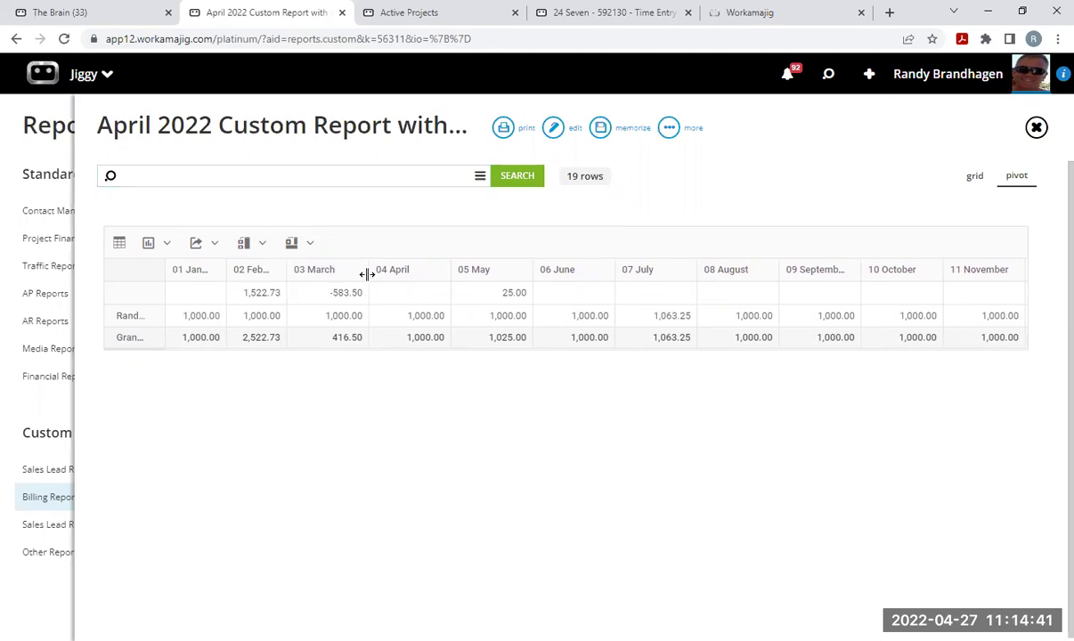
{"action": "left_click_drag", "start_coordinate": [367, 274], "coordinate": [347, 280]}
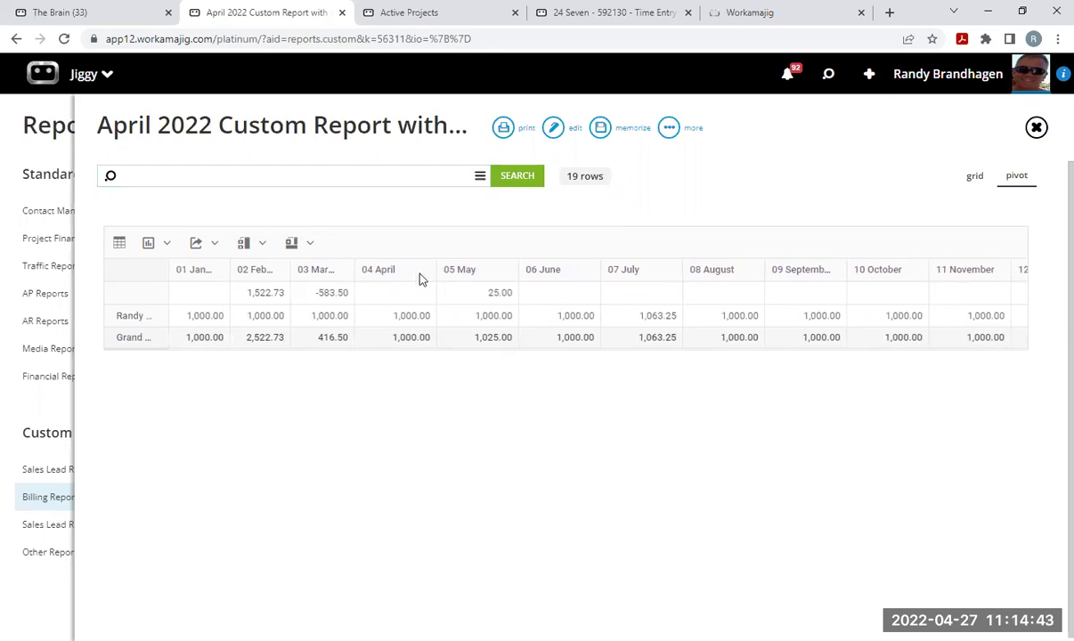
{"action": "left_click_drag", "start_coordinate": [435, 274], "coordinate": [412, 278]}
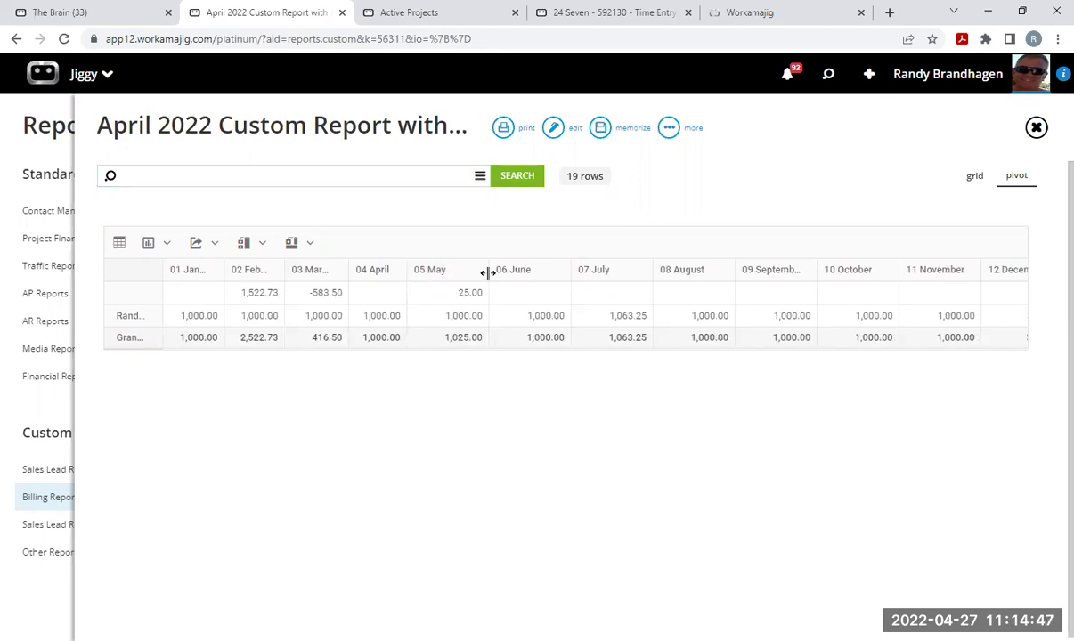
{"action": "left_click_drag", "start_coordinate": [487, 273], "coordinate": [450, 280]}
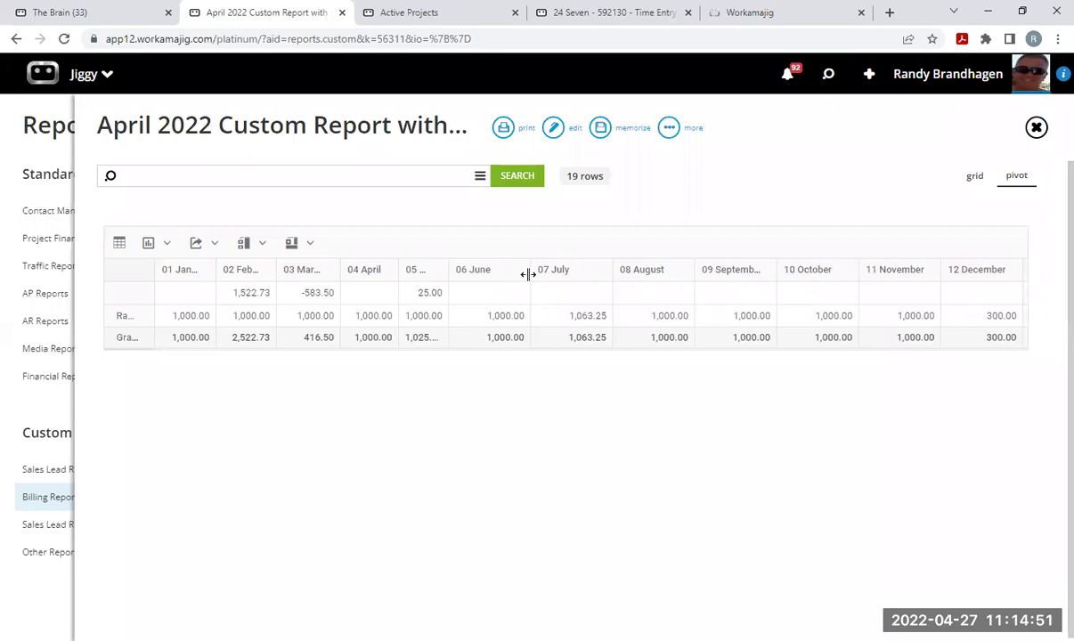
{"action": "left_click_drag", "start_coordinate": [528, 274], "coordinate": [466, 271]}
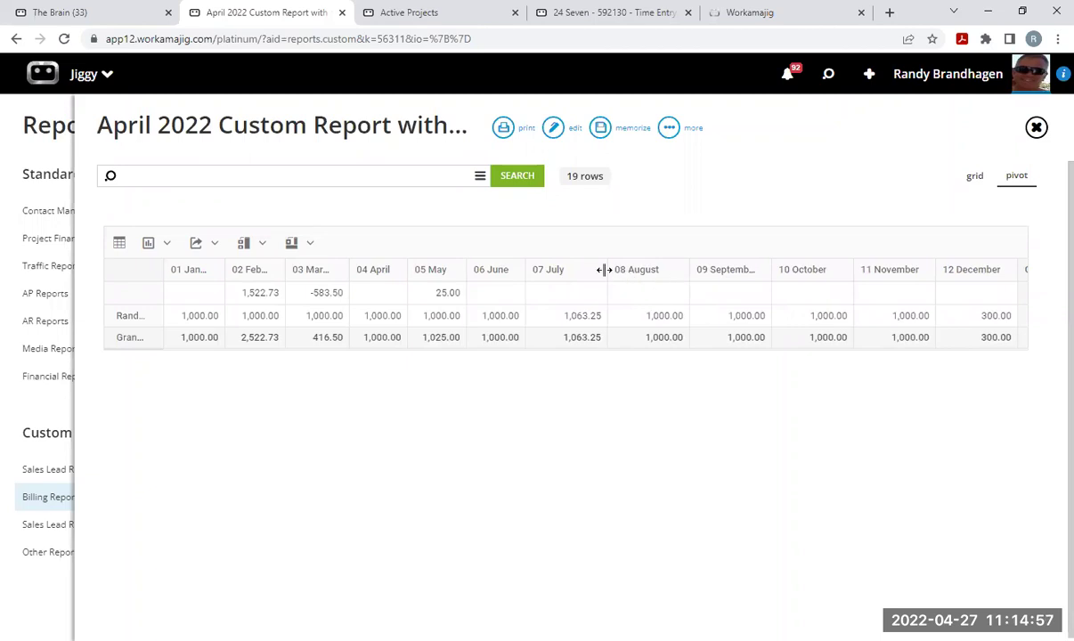
{"action": "mouse_move", "coordinate": [604, 270]}
{"action": "left_mouse_down"}
{"action": "mouse_move", "coordinate": [585, 269]}
{"action": "mouse_move", "coordinate": [588, 279]}
{"action": "left_mouse_up"}
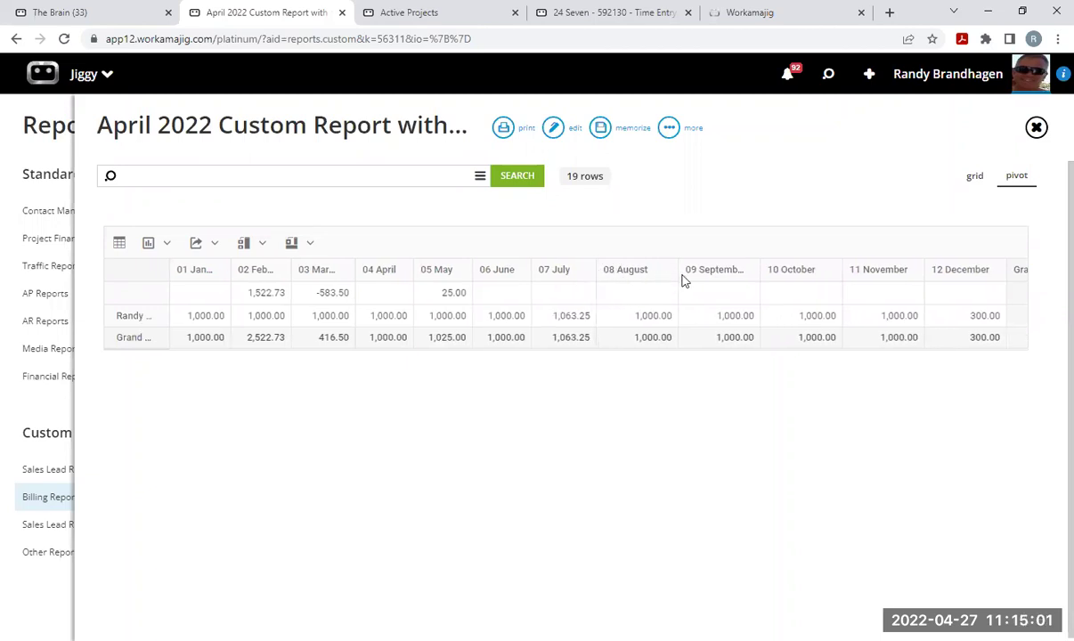
{"action": "mouse_move", "coordinate": [676, 271]}
{"action": "left_mouse_down"}
{"action": "mouse_move", "coordinate": [655, 271]}
{"action": "mouse_move", "coordinate": [659, 283]}
{"action": "left_mouse_up"}
{"action": "left_click_drag", "start_coordinate": [737, 273], "coordinate": [720, 270]}
{"action": "left_click_drag", "start_coordinate": [801, 270], "coordinate": [784, 272]}
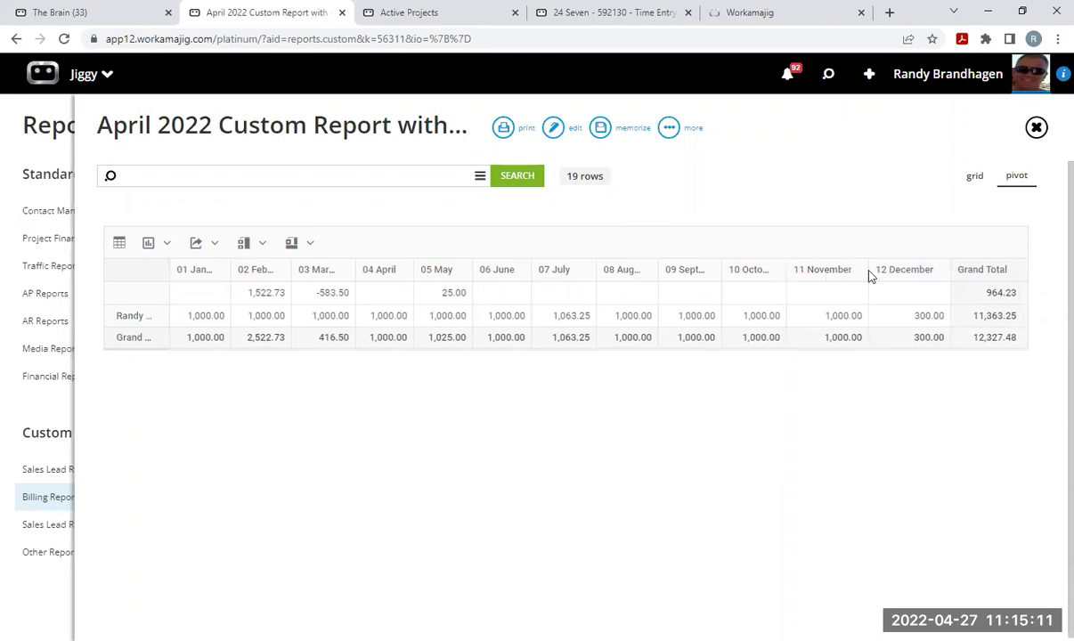
Narrow the November, December and October columns of the pivot table.
{"action": "left_click_drag", "start_coordinate": [866, 271], "coordinate": [844, 271]}
{"action": "left_click_drag", "start_coordinate": [921, 270], "coordinate": [901, 272]}
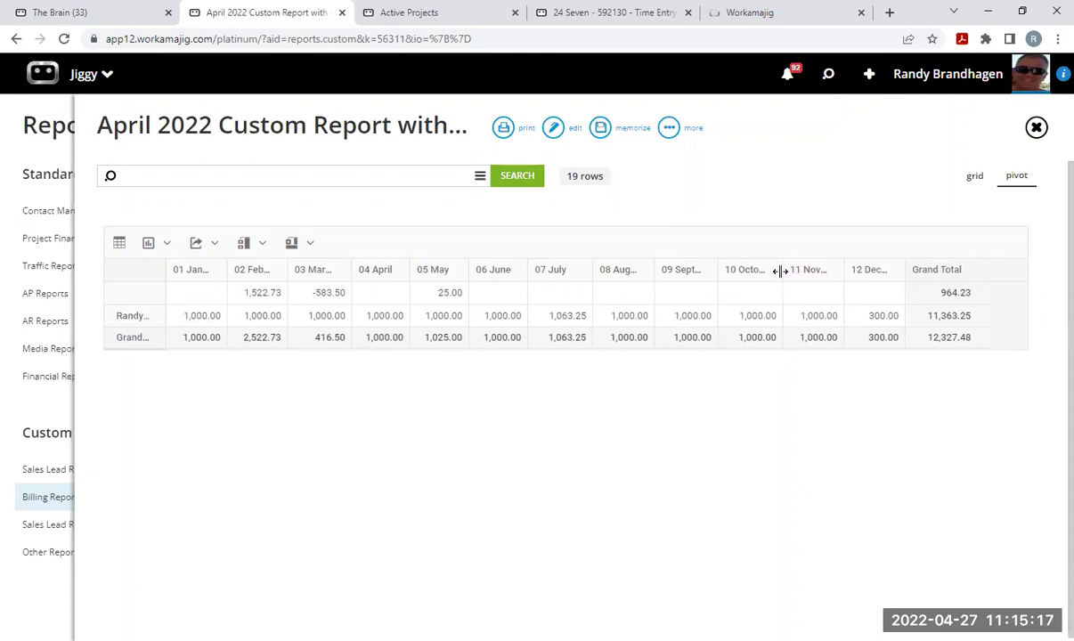
{"action": "left_click_drag", "start_coordinate": [779, 270], "coordinate": [777, 270]}
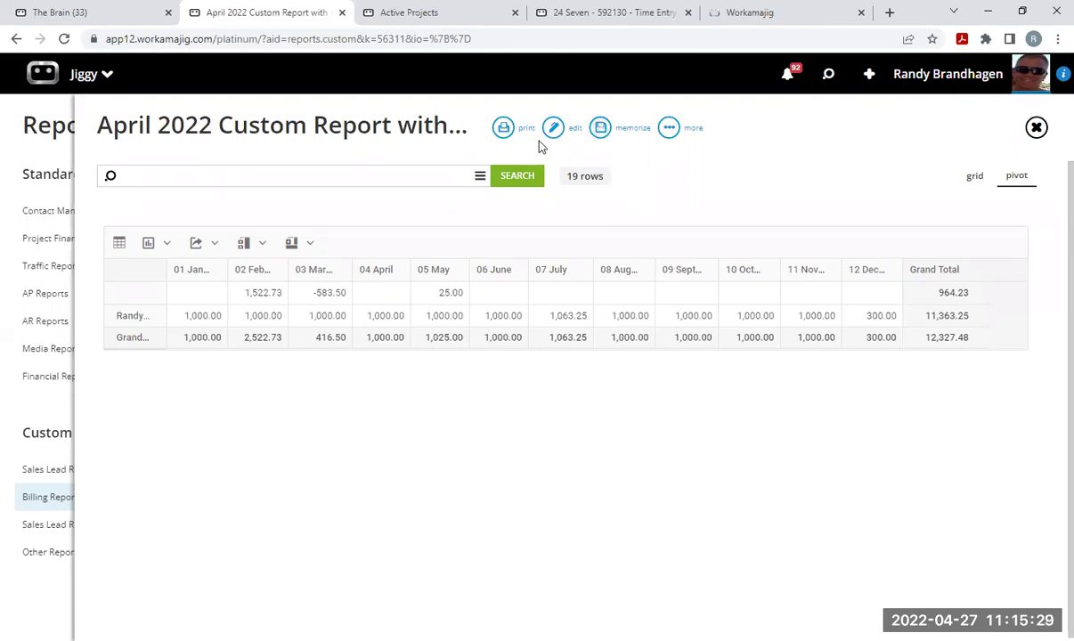
Review the output formats available for the pivot report, then memorize the report's current setup.
{"action": "left_click", "coordinate": [504, 129]}
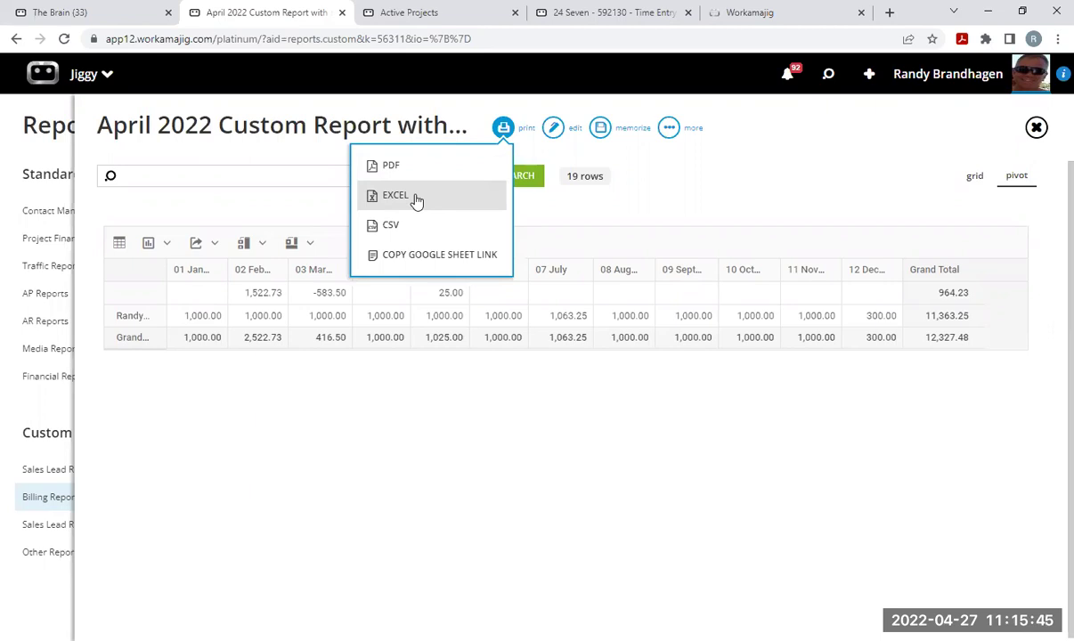
{"action": "left_click", "coordinate": [784, 128]}
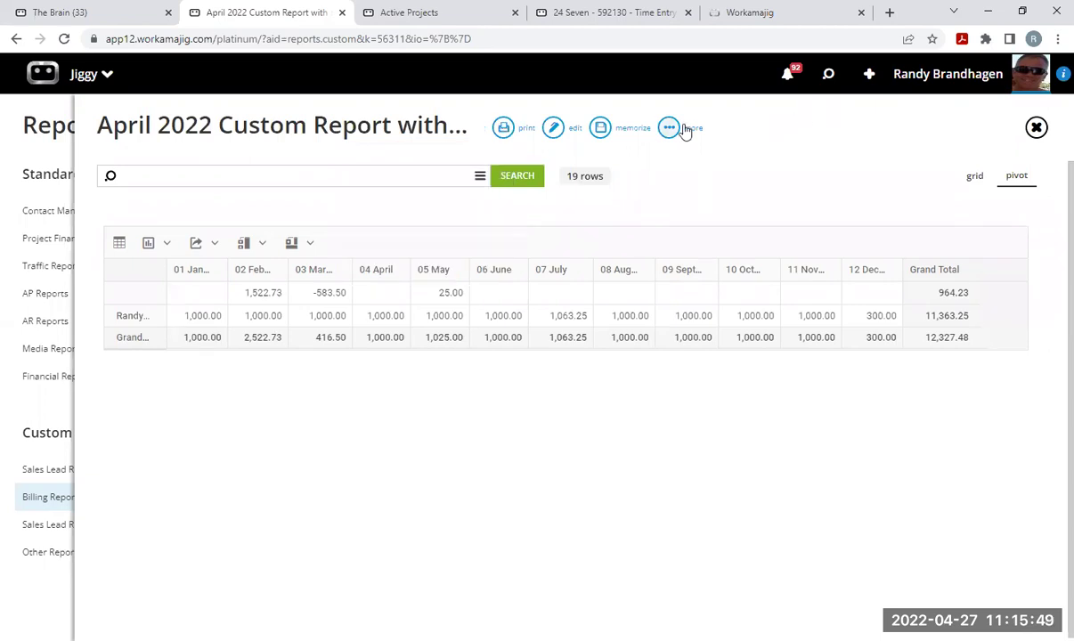
{"action": "left_click", "coordinate": [605, 133]}
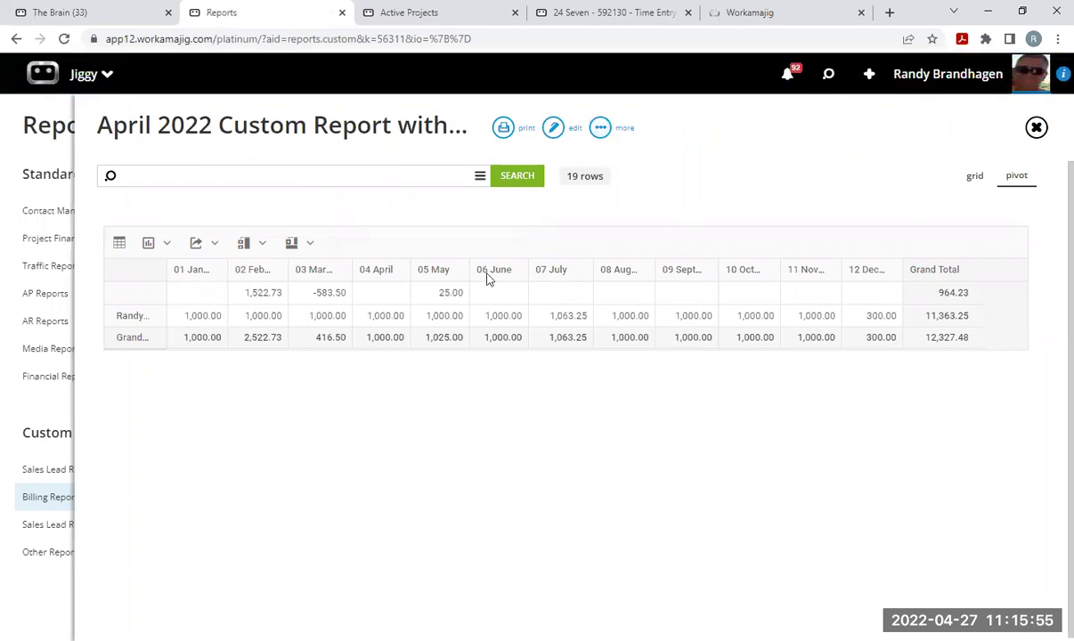
Swap the pivot's axes so Invoice Month is in the rows and Account Manager in the columns, and apply the changes.
{"action": "left_click", "coordinate": [553, 130]}
{"action": "left_click", "coordinate": [371, 192]}
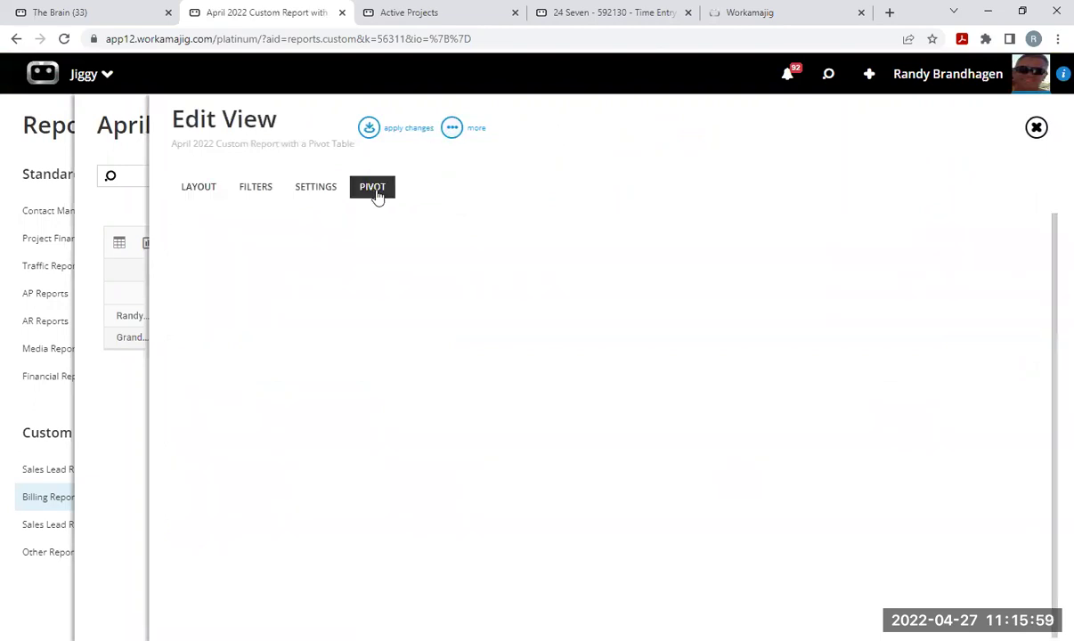
{"action": "scroll", "coordinate": [373, 521], "scroll_direction": "down", "scroll_amount": 1}
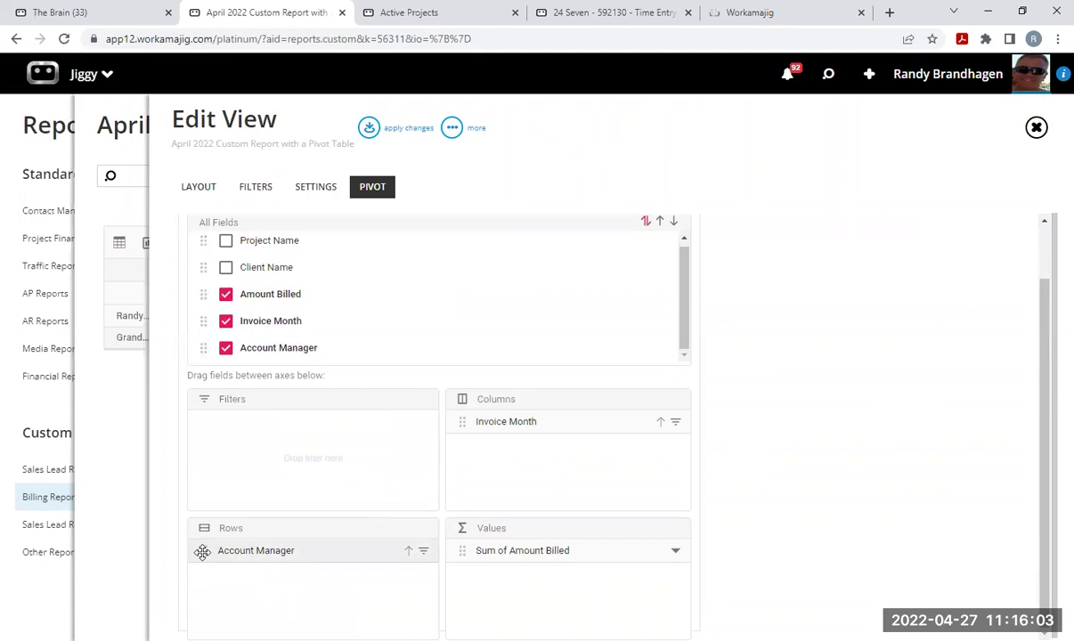
{"action": "left_click_drag", "start_coordinate": [203, 552], "coordinate": [228, 557]}
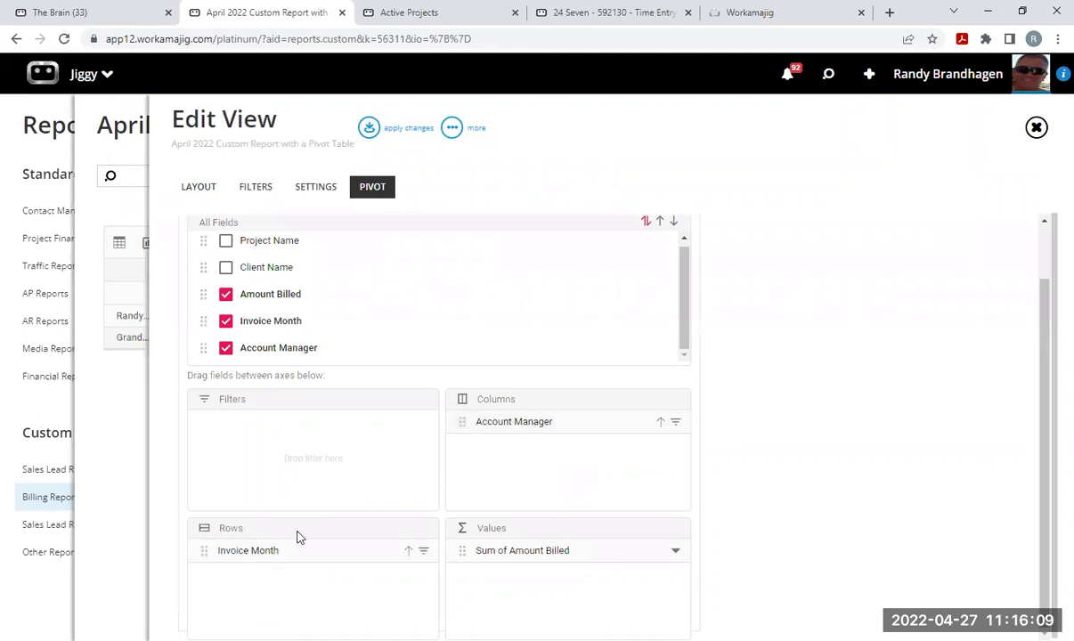
{"action": "left_click", "coordinate": [368, 128]}
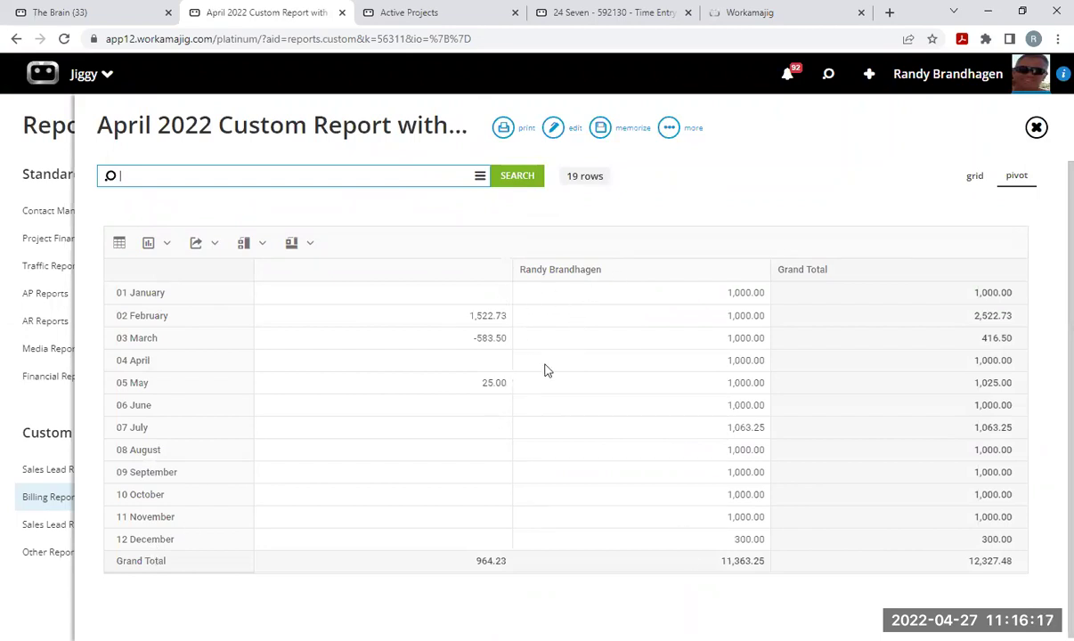
Set the pivot's rows to Client Name followed by Account Manager, move Invoice Month to its columns, and apply the changes.
{"action": "left_click", "coordinate": [559, 132]}
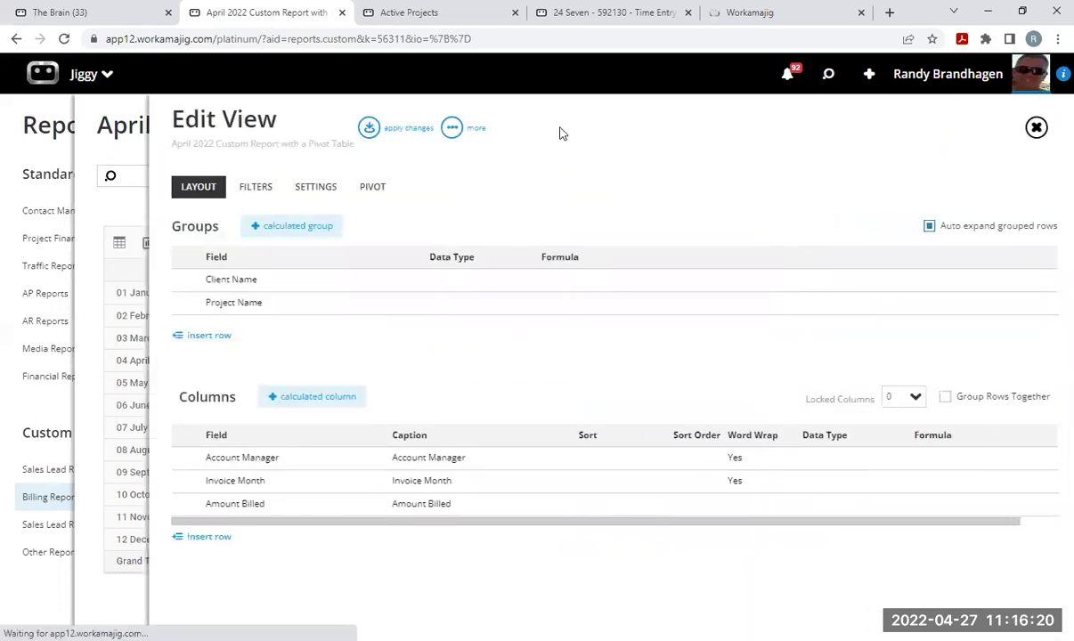
{"action": "left_click", "coordinate": [371, 186]}
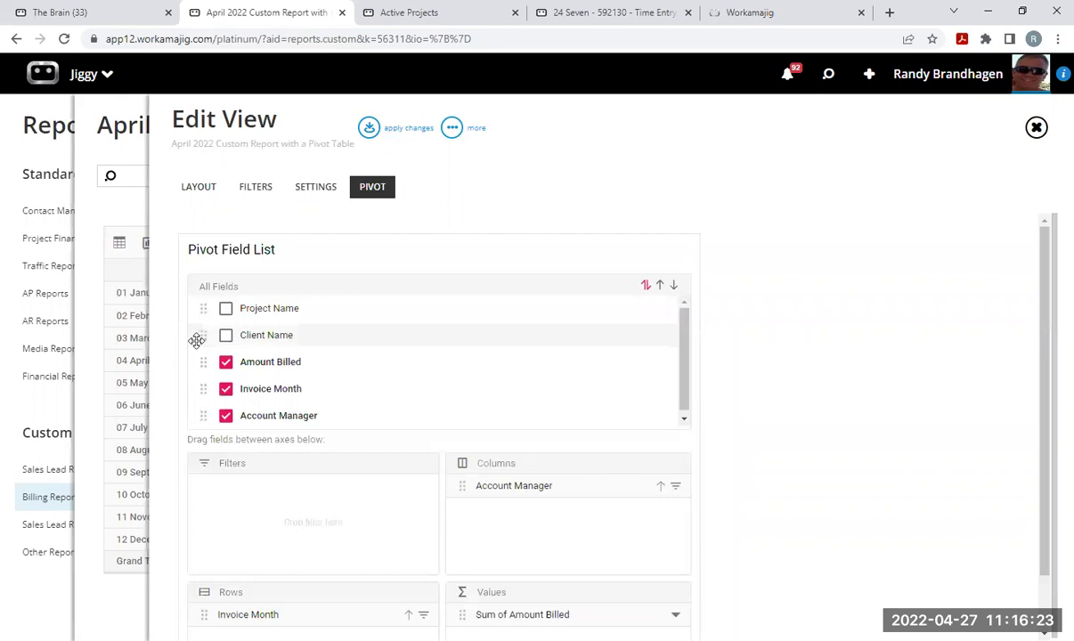
{"action": "left_click_drag", "start_coordinate": [203, 339], "coordinate": [236, 625]}
{"action": "scroll", "coordinate": [374, 490], "scroll_direction": "down", "scroll_amount": 1}
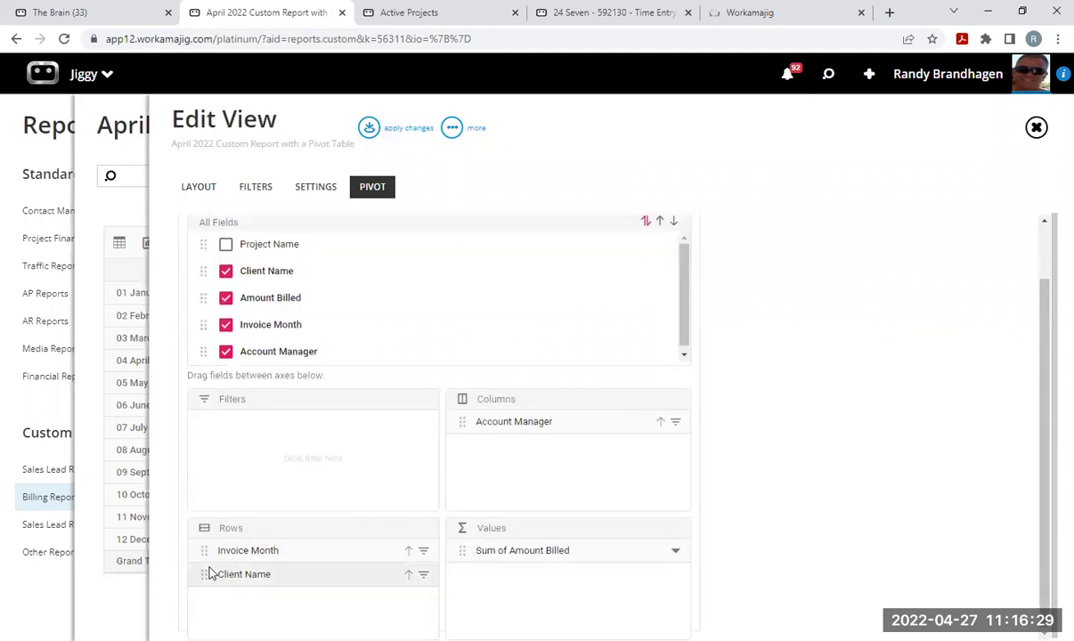
{"action": "left_click_drag", "start_coordinate": [459, 421], "coordinate": [215, 611]}
{"action": "left_click_drag", "start_coordinate": [207, 551], "coordinate": [458, 436]}
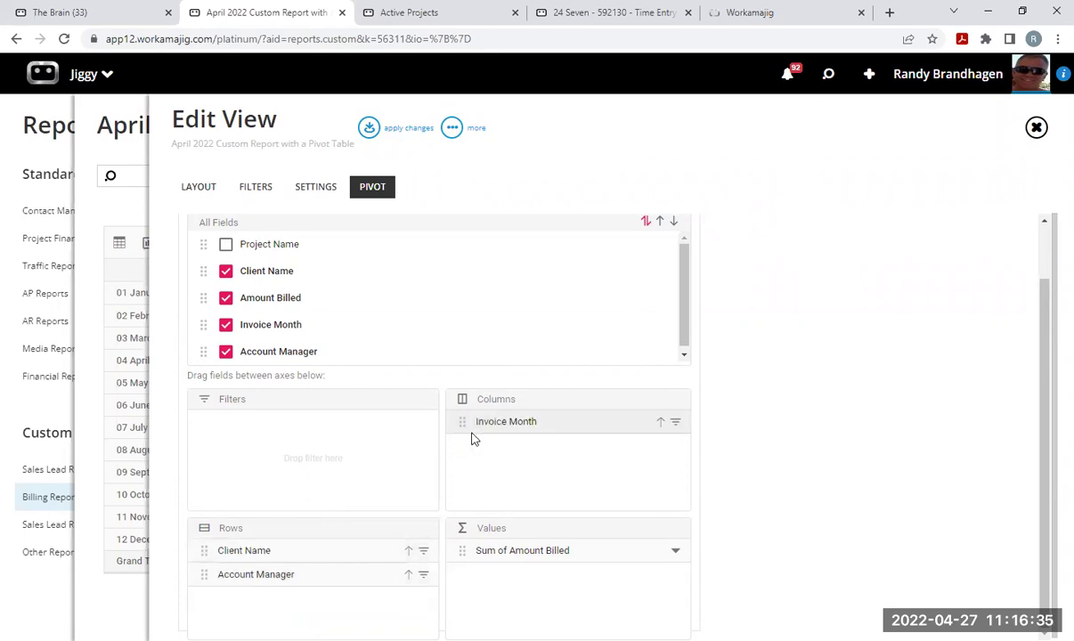
{"action": "left_click", "coordinate": [369, 132]}
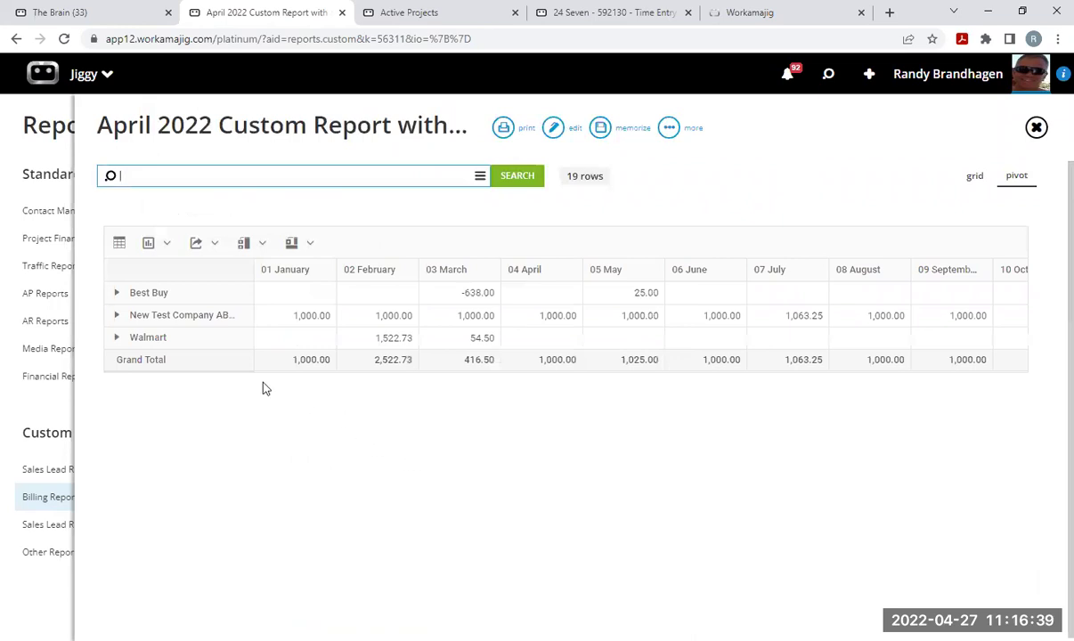
Expand the Best Buy, New Test Company and Walmart rows to examine billing by account manager within each client.
{"action": "left_click", "coordinate": [117, 293]}
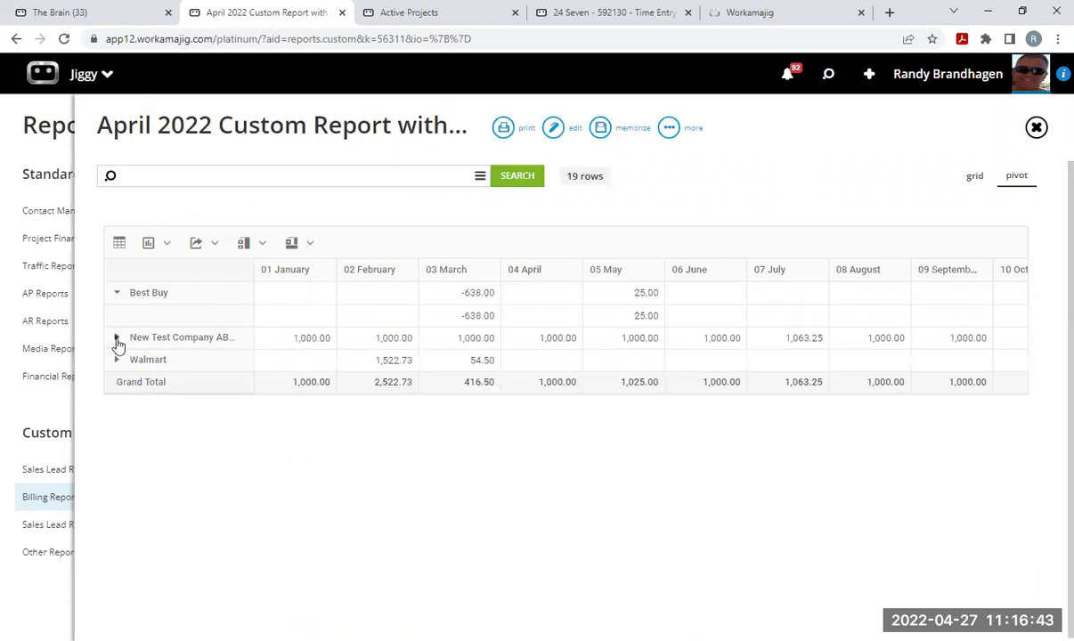
{"action": "left_click", "coordinate": [117, 338]}
{"action": "left_click", "coordinate": [116, 384]}
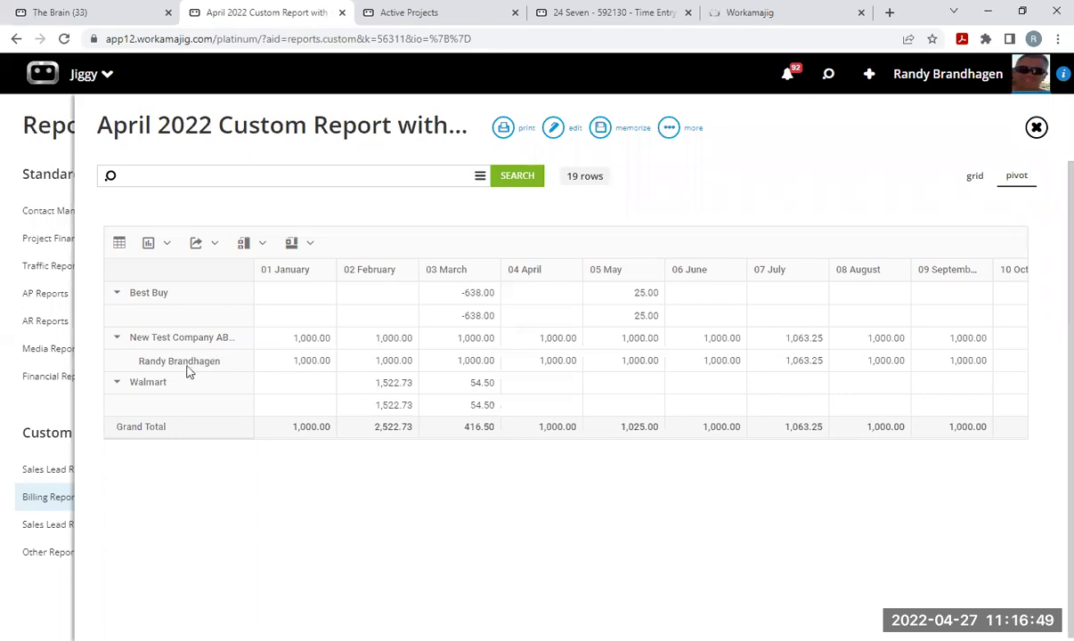
{"action": "left_click", "coordinate": [116, 337]}
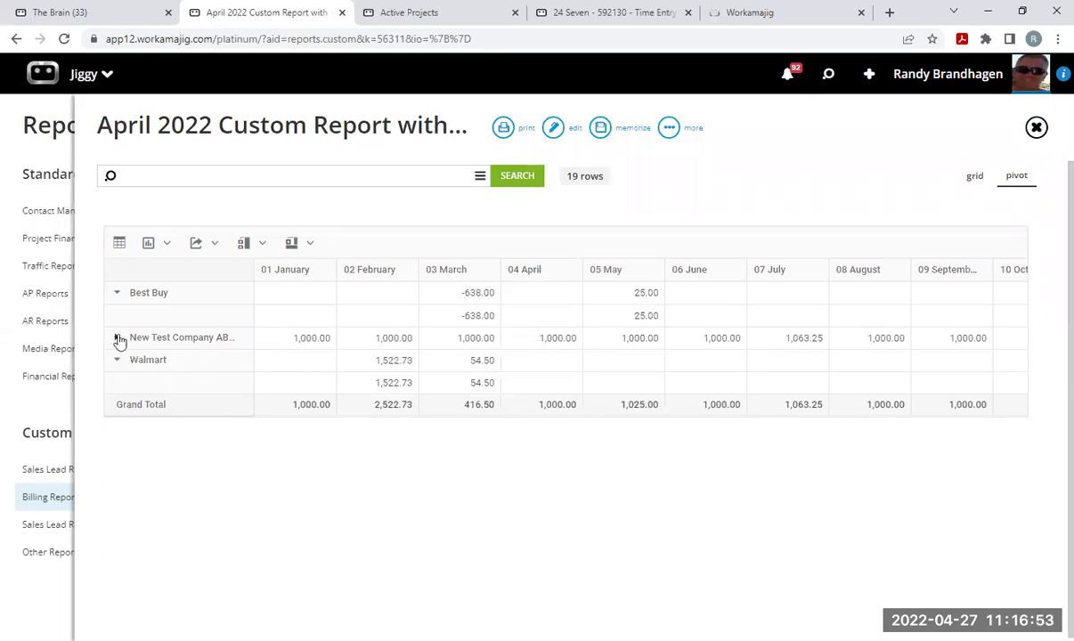
{"action": "left_click", "coordinate": [117, 338]}
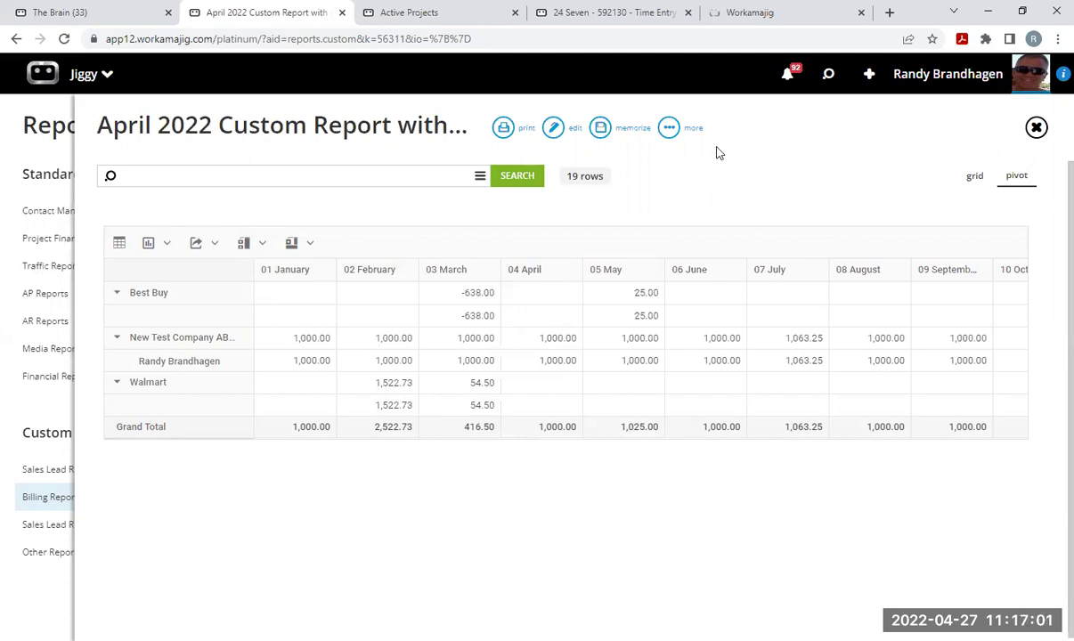
Close the pivot report and open the System Setup page from the admin / manager apps.
{"action": "left_click", "coordinate": [1036, 127]}
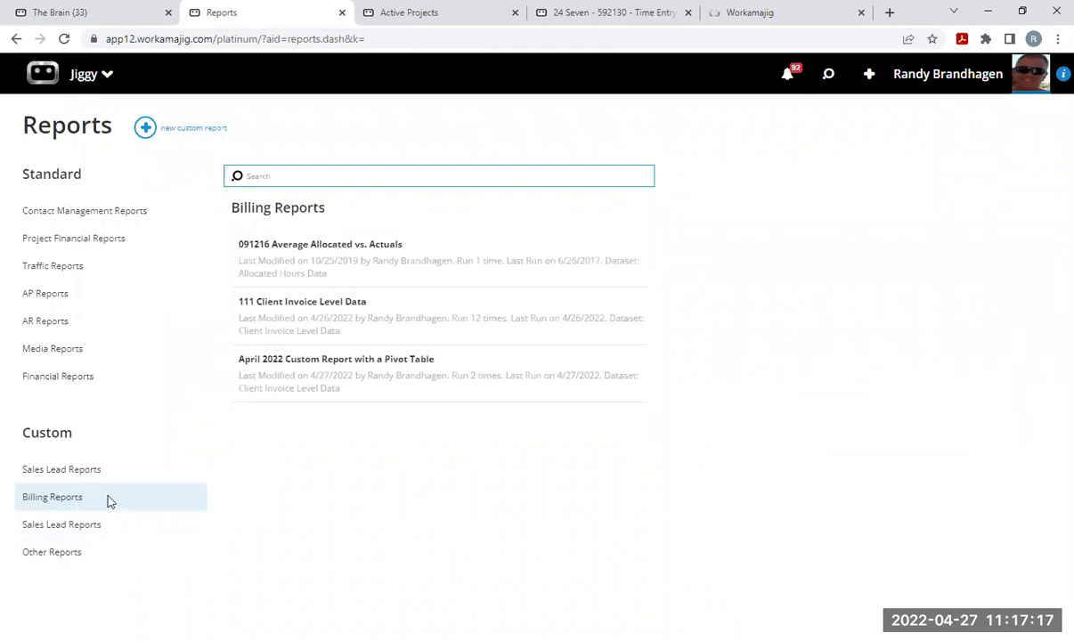
{"action": "left_click", "coordinate": [103, 76]}
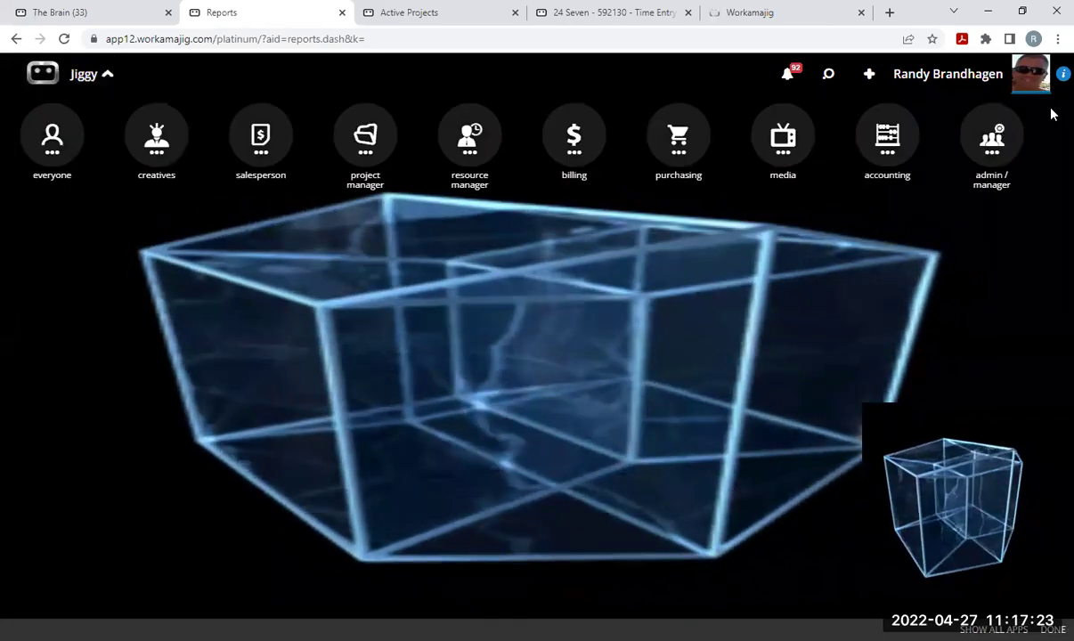
{"action": "left_click", "coordinate": [991, 158]}
{"action": "left_click", "coordinate": [552, 267]}
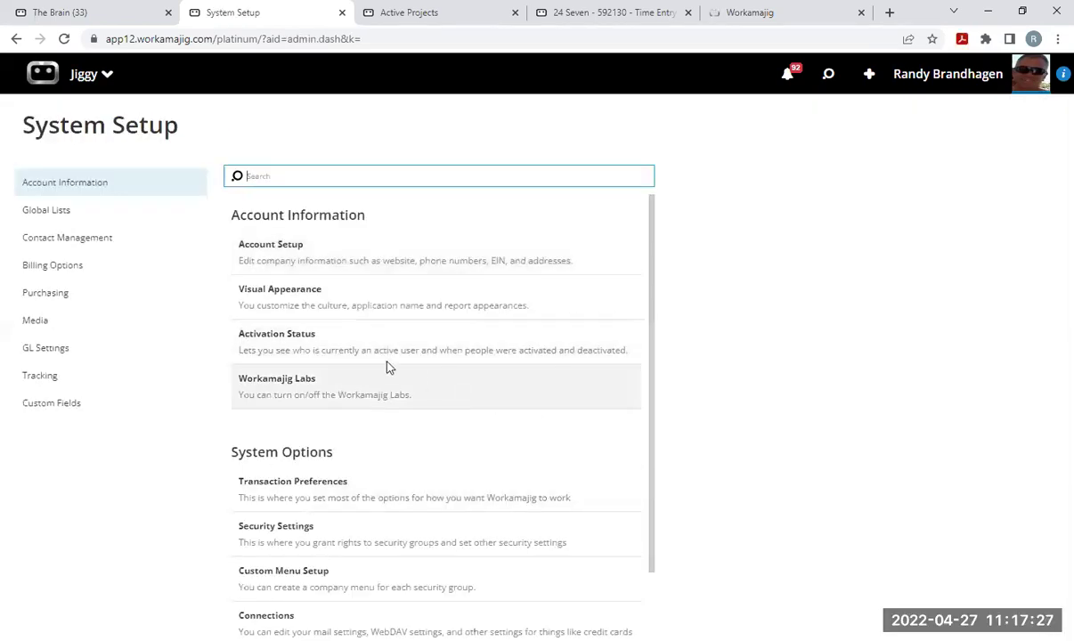
Review the Report Groups setup in the global lists and close it without changes.
{"action": "left_click", "coordinate": [69, 213]}
{"action": "scroll", "coordinate": [432, 419], "scroll_direction": "down", "scroll_amount": 3}
{"action": "scroll", "coordinate": [432, 421], "scroll_direction": "down", "scroll_amount": 1}
{"action": "left_click", "coordinate": [289, 383]}
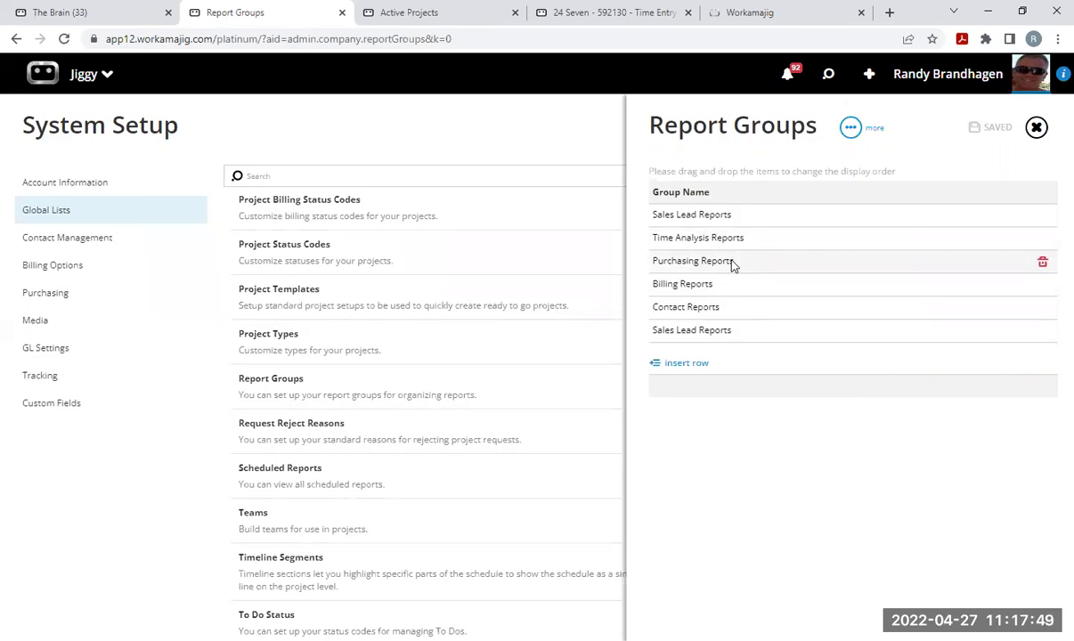
{"action": "left_click", "coordinate": [1037, 129]}
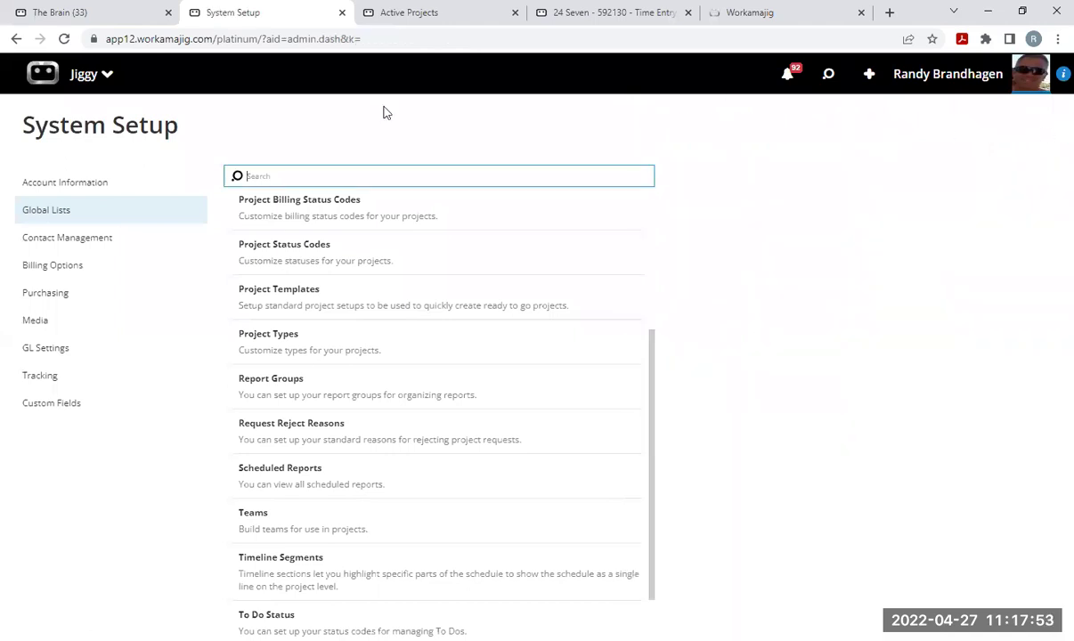
Examine the Accounting security group's data set visibility in Security Settings and close the settings without changes.
{"action": "left_click", "coordinate": [87, 181]}
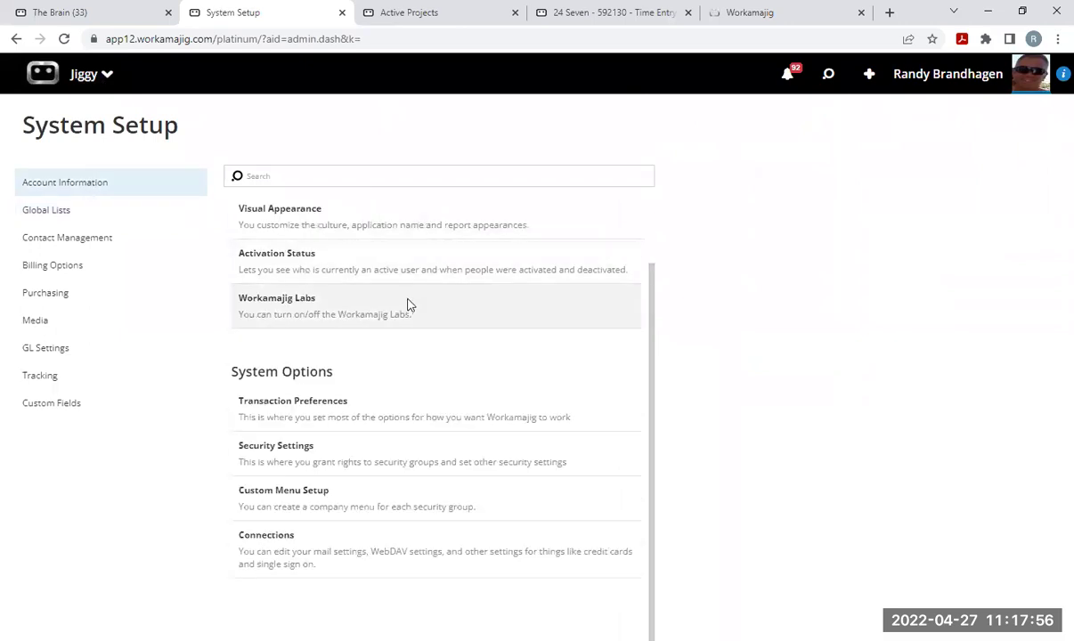
{"action": "left_click", "coordinate": [303, 454]}
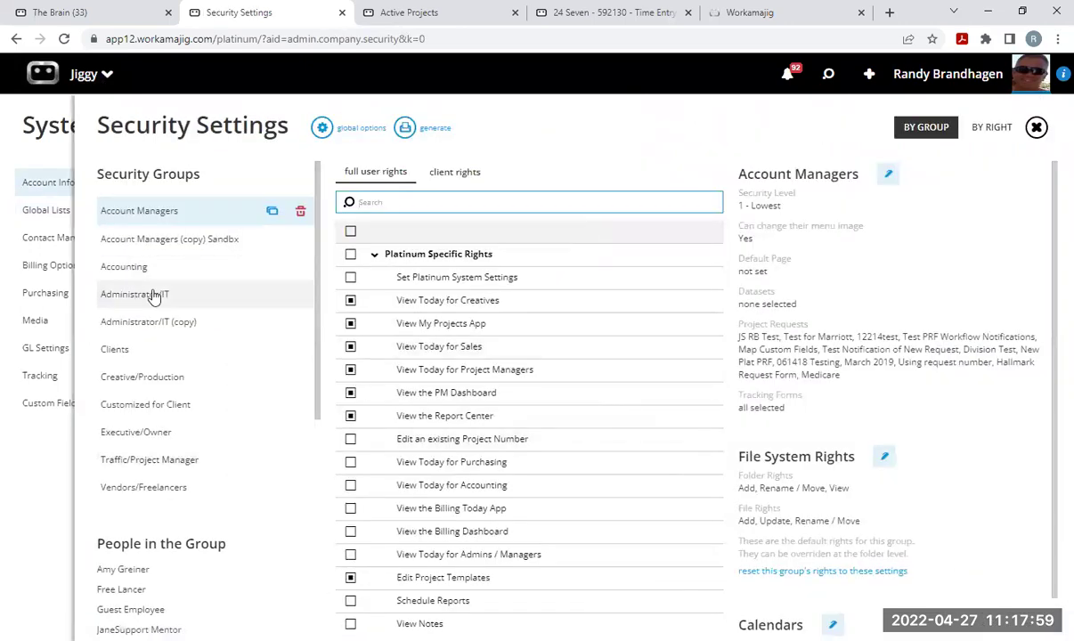
{"action": "left_click", "coordinate": [146, 271]}
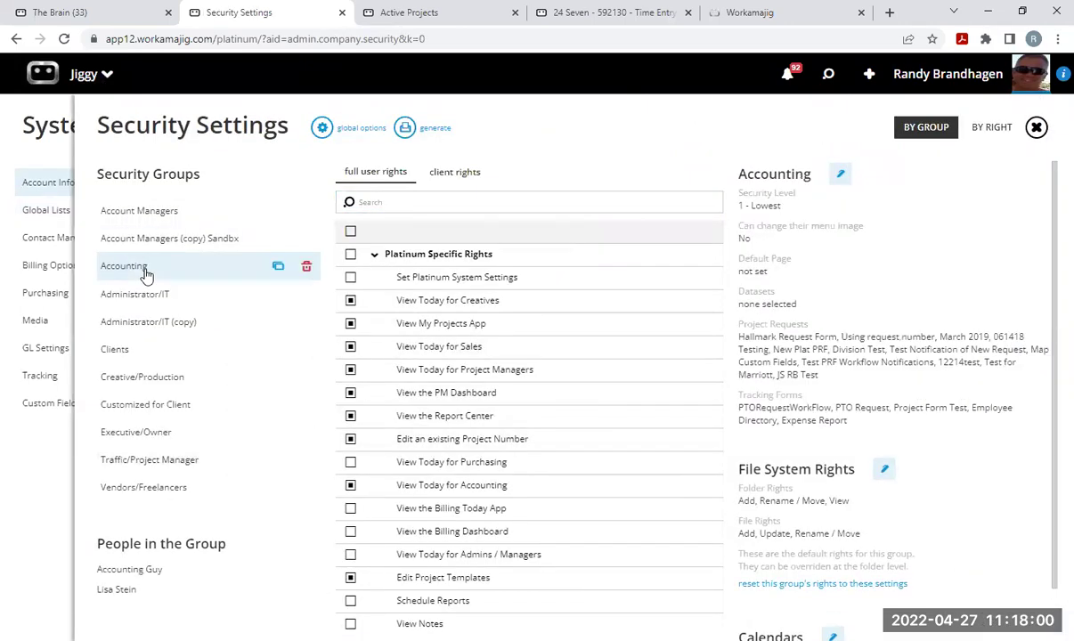
{"action": "left_click", "coordinate": [840, 174]}
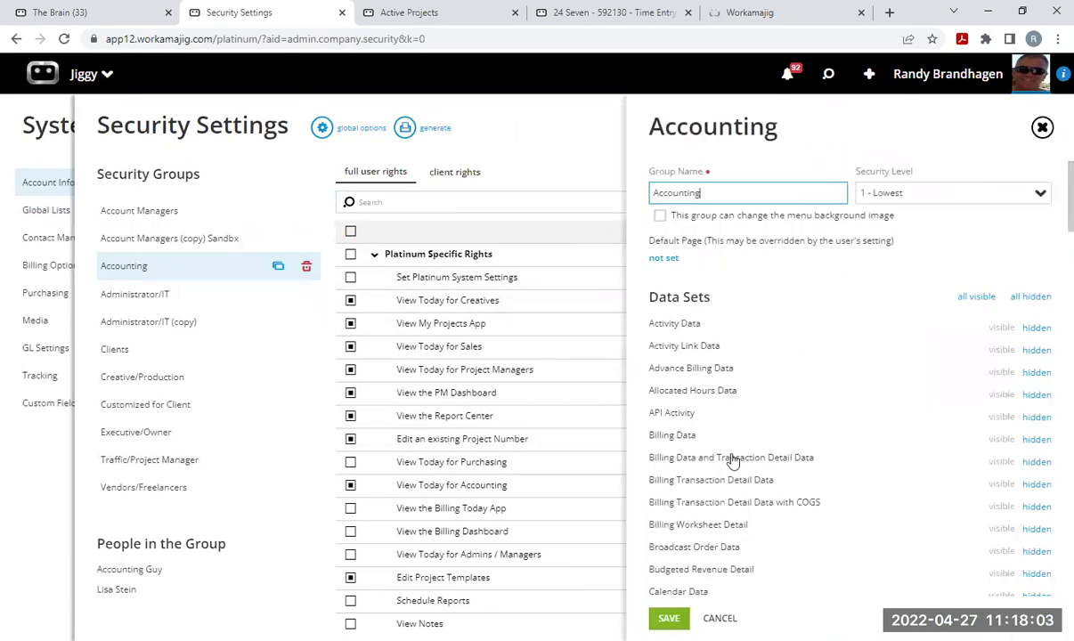
{"action": "scroll", "coordinate": [703, 456], "scroll_direction": "down", "scroll_amount": 2}
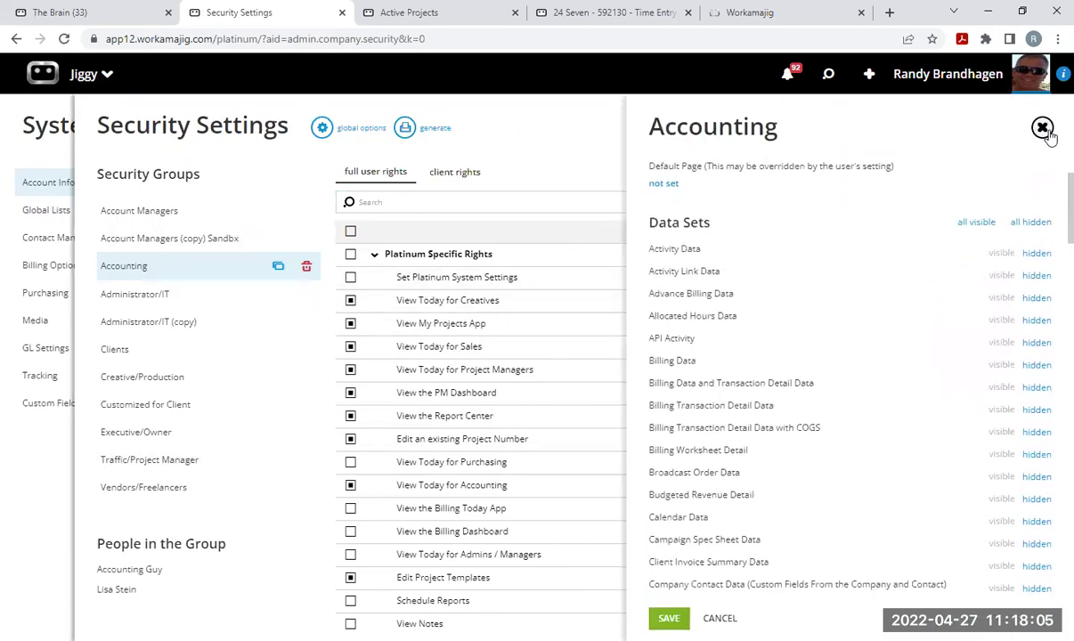
{"action": "left_click", "coordinate": [1041, 127]}
{"action": "left_click", "coordinate": [1036, 128]}
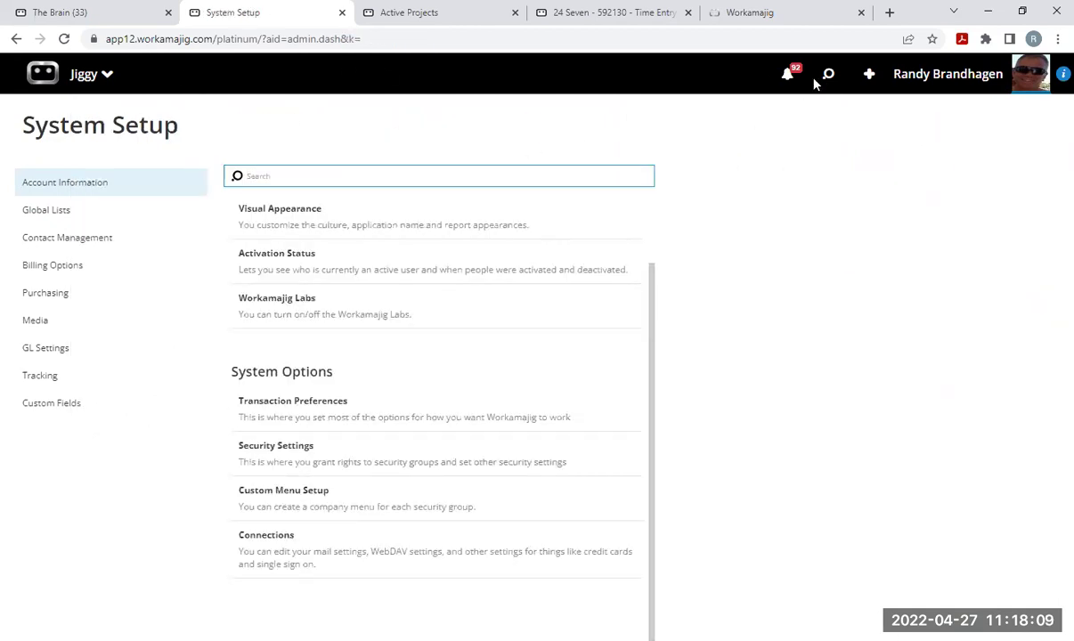
Close the Edit View of the Active Projects list and return to System Setup.
{"action": "left_click", "coordinate": [357, 22]}
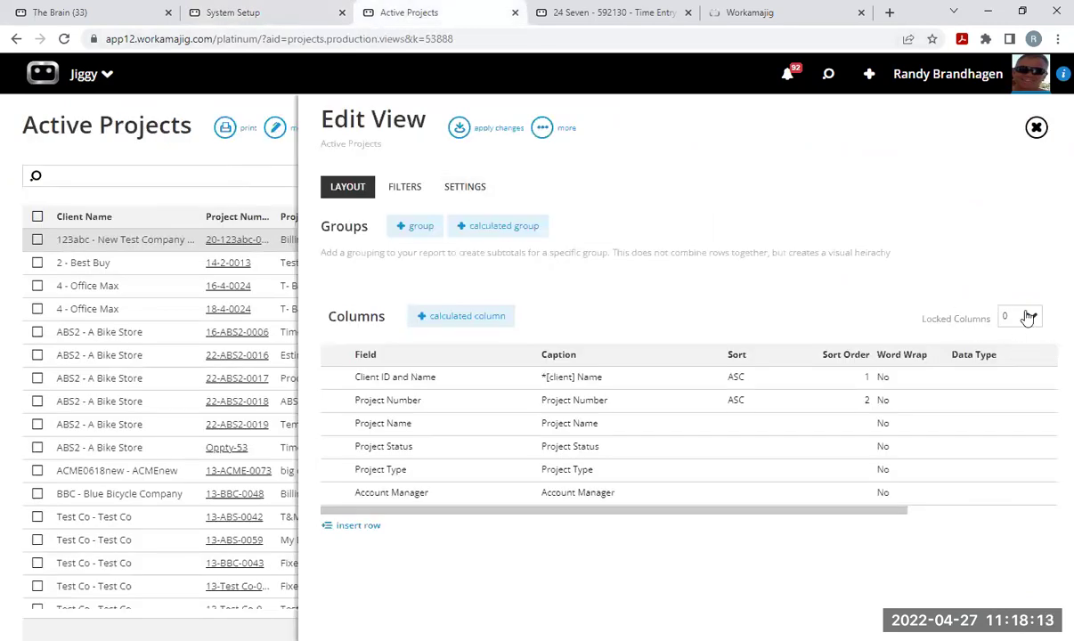
{"action": "left_click", "coordinate": [1036, 128]}
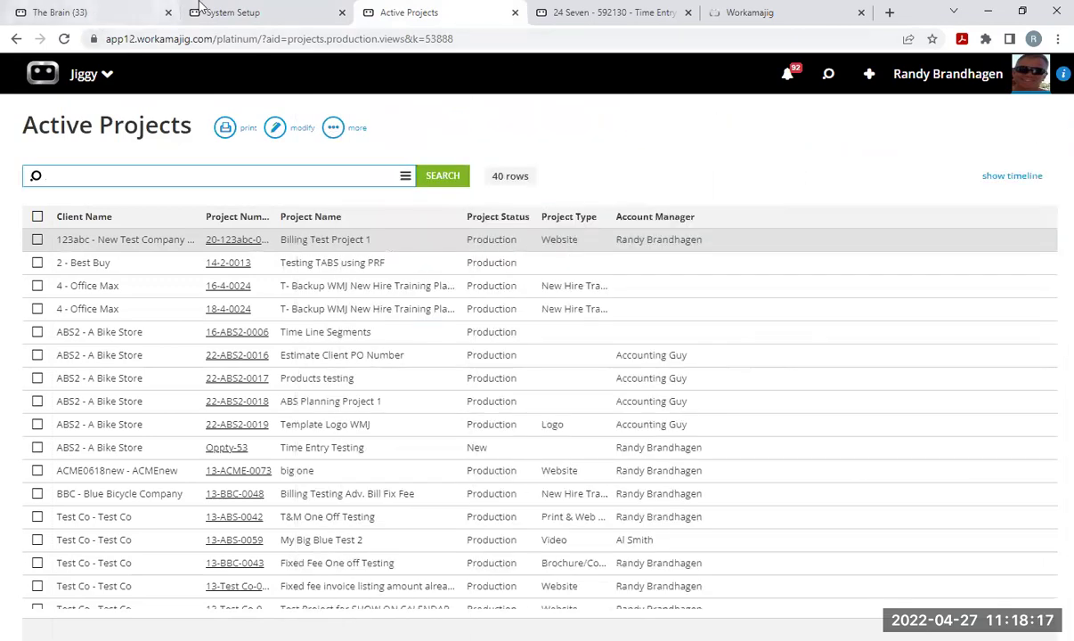
{"action": "left_click", "coordinate": [201, 8]}
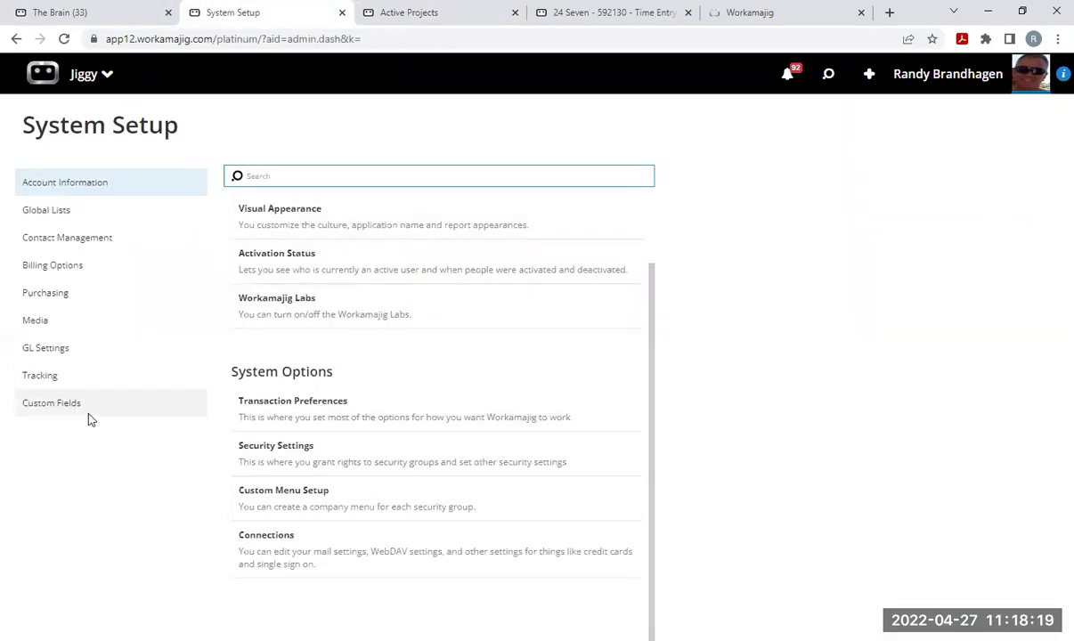
Open the report center from the apps available to everyone.
{"action": "left_click", "coordinate": [106, 75]}
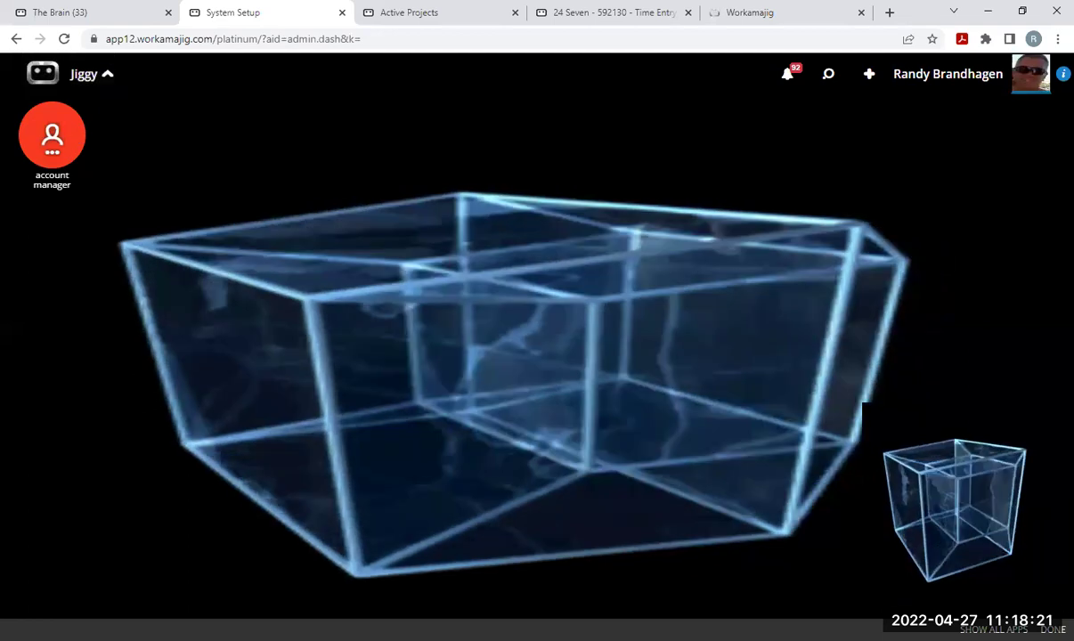
{"action": "left_click", "coordinate": [445, 281]}
{"action": "left_click", "coordinate": [72, 76]}
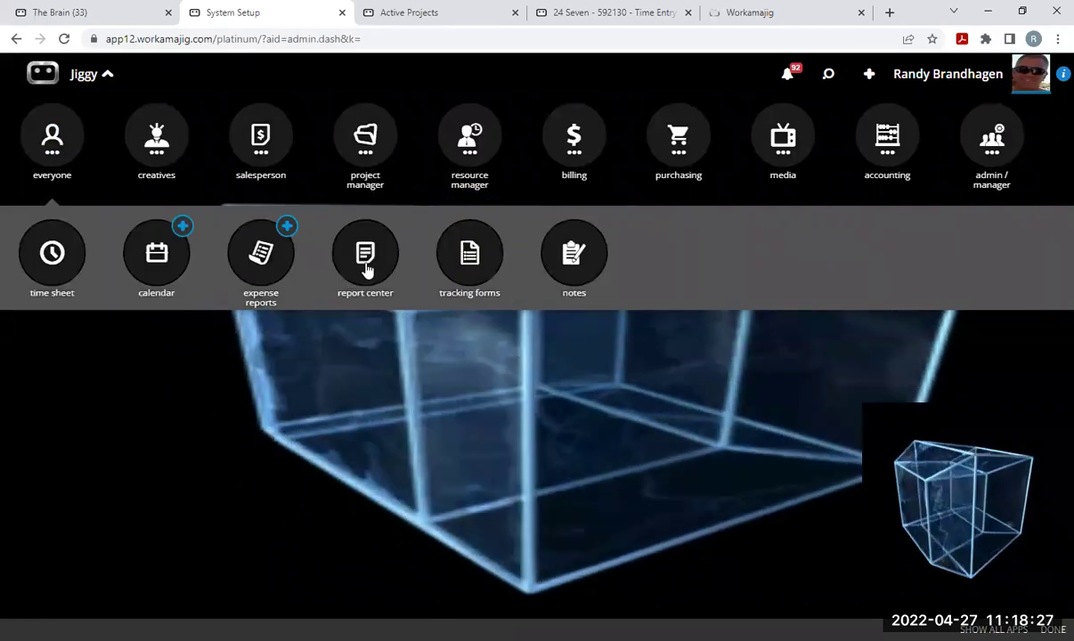
{"action": "left_click", "coordinate": [369, 271]}
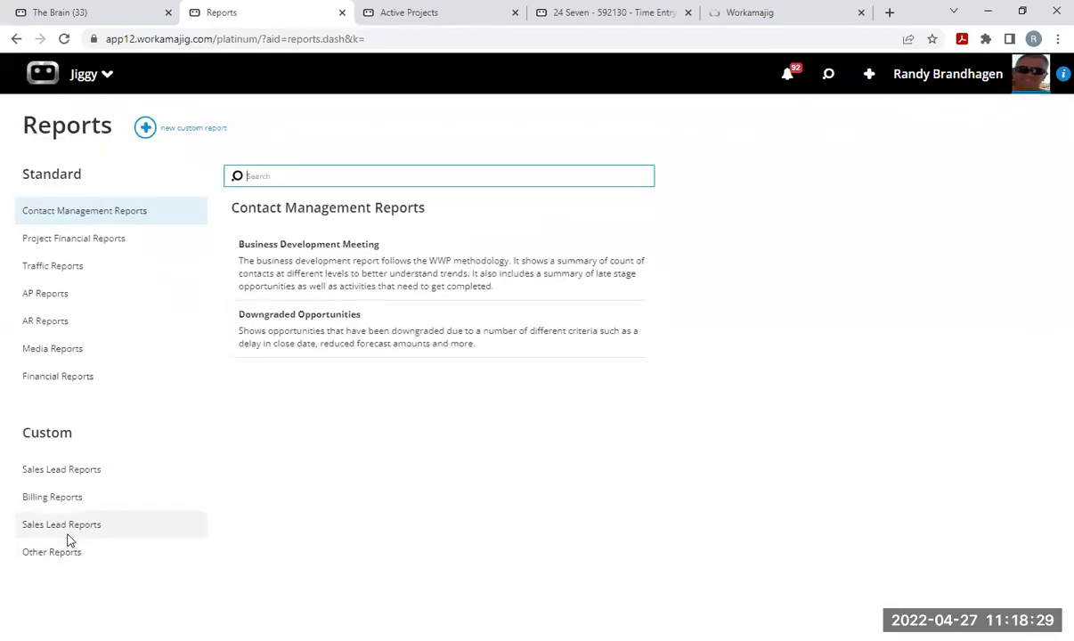
Open the "April 2022 Custom Report with a Pivot Table" from the custom Billing Reports for editing.
{"action": "left_click", "coordinate": [69, 497]}
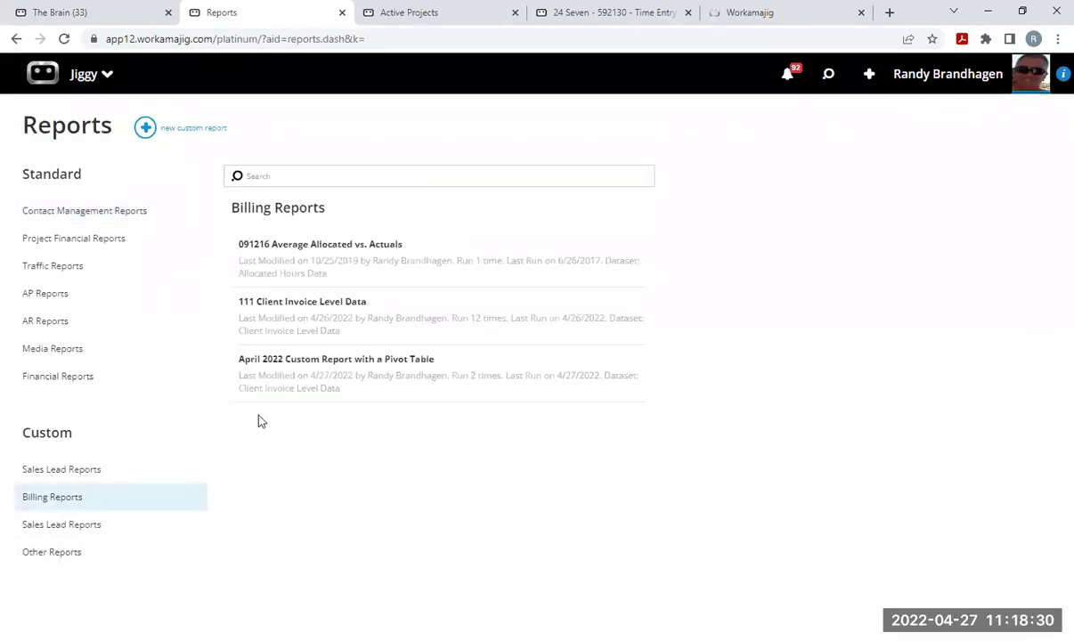
{"action": "left_click", "coordinate": [312, 376]}
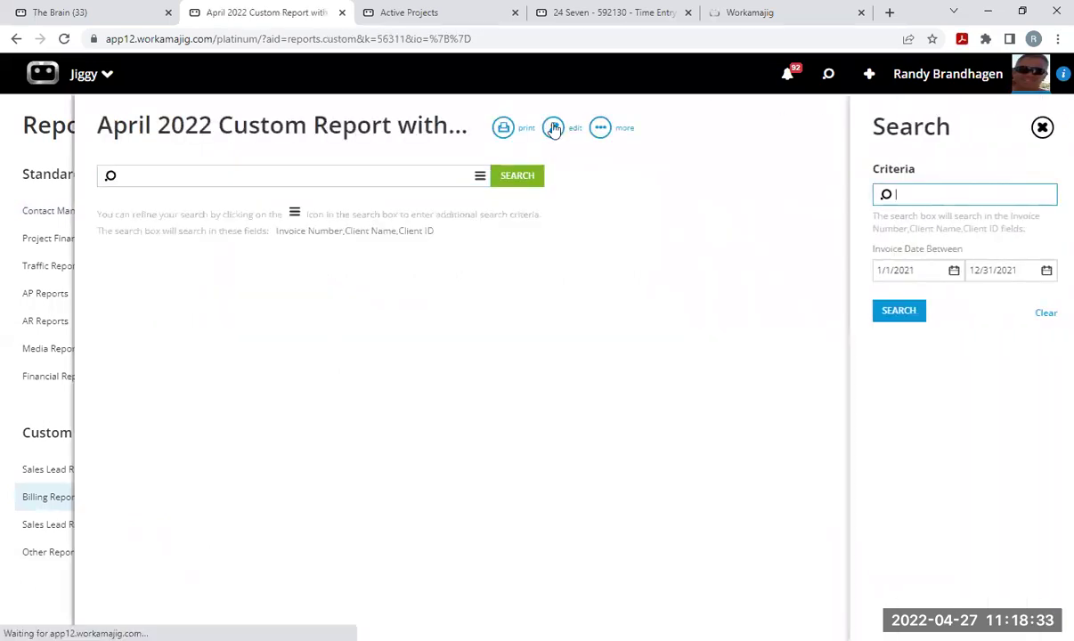
{"action": "left_click", "coordinate": [554, 127]}
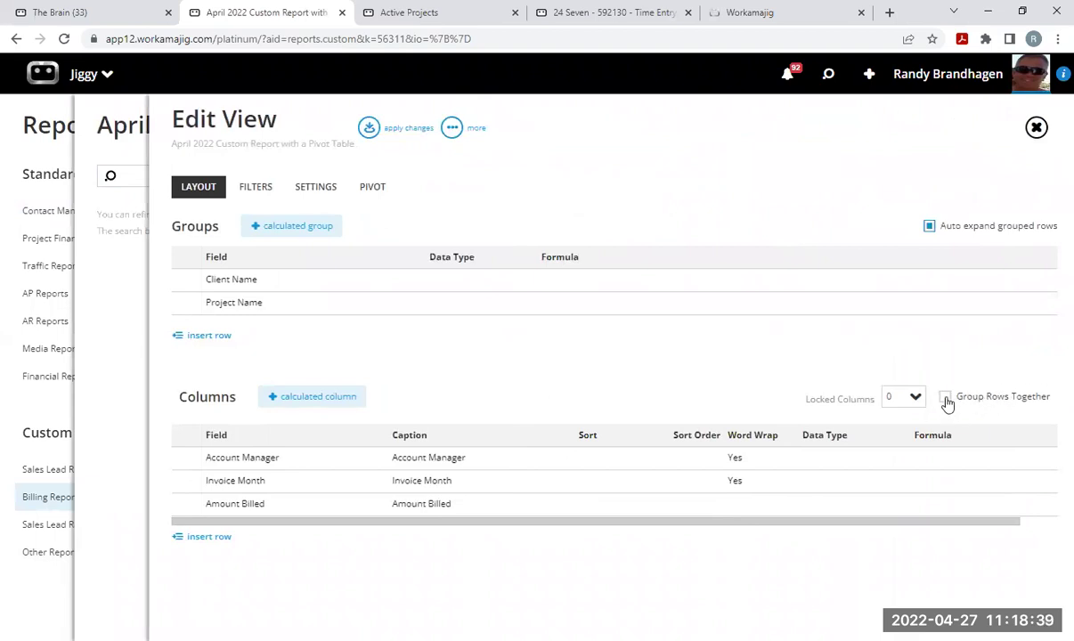
Try Group Rows Together to examine the columns' grouping functions, and close the report without saving the changes.
{"action": "left_click", "coordinate": [945, 399]}
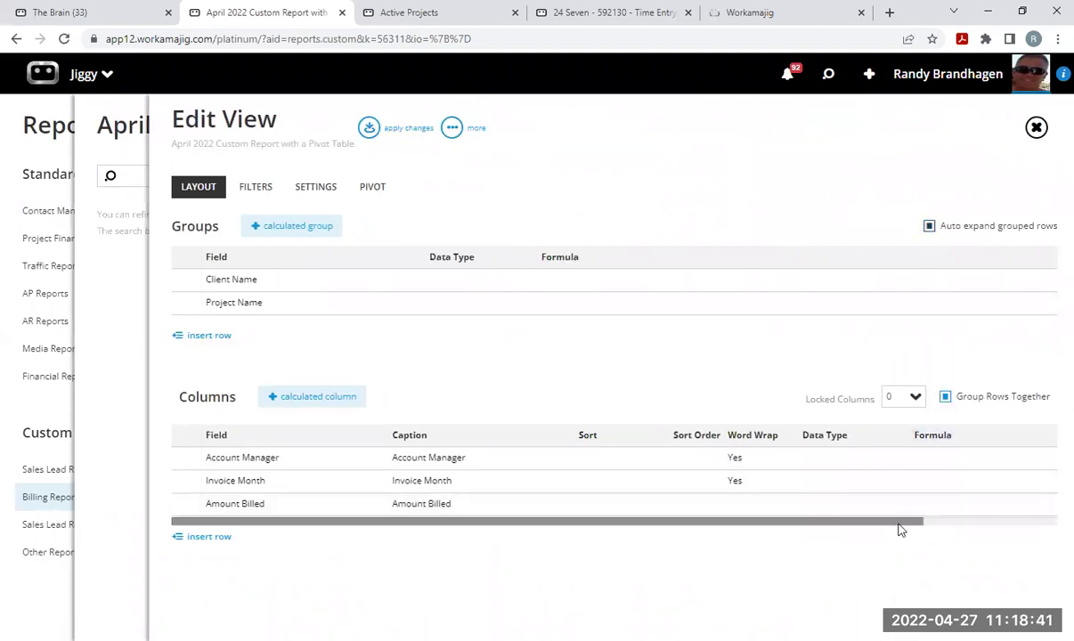
{"action": "left_click_drag", "start_coordinate": [899, 524], "coordinate": [1038, 532]}
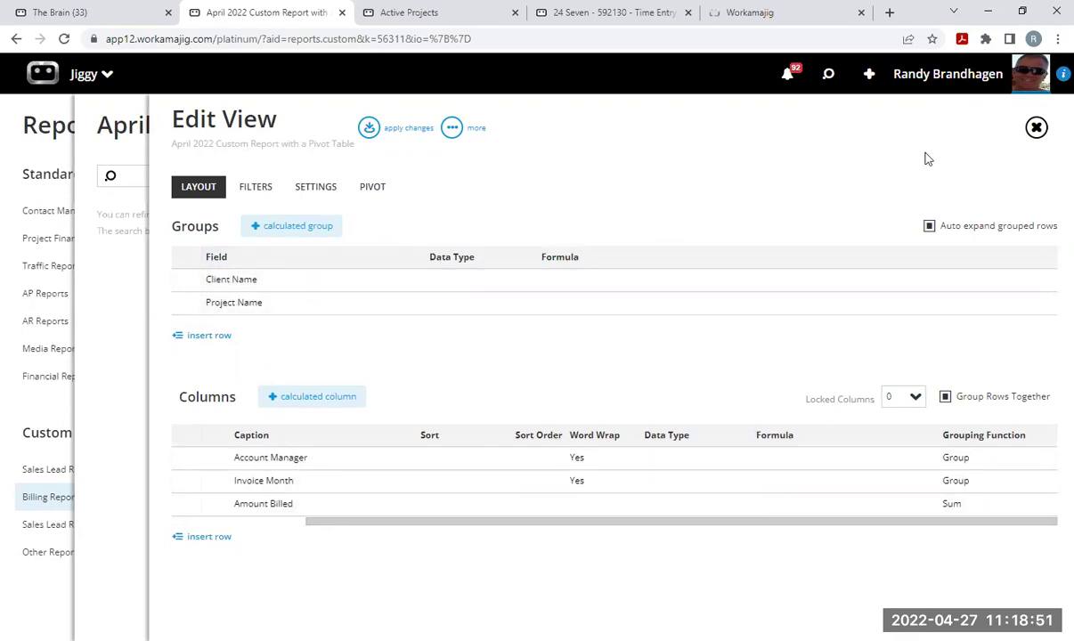
{"action": "left_click", "coordinate": [1035, 126]}
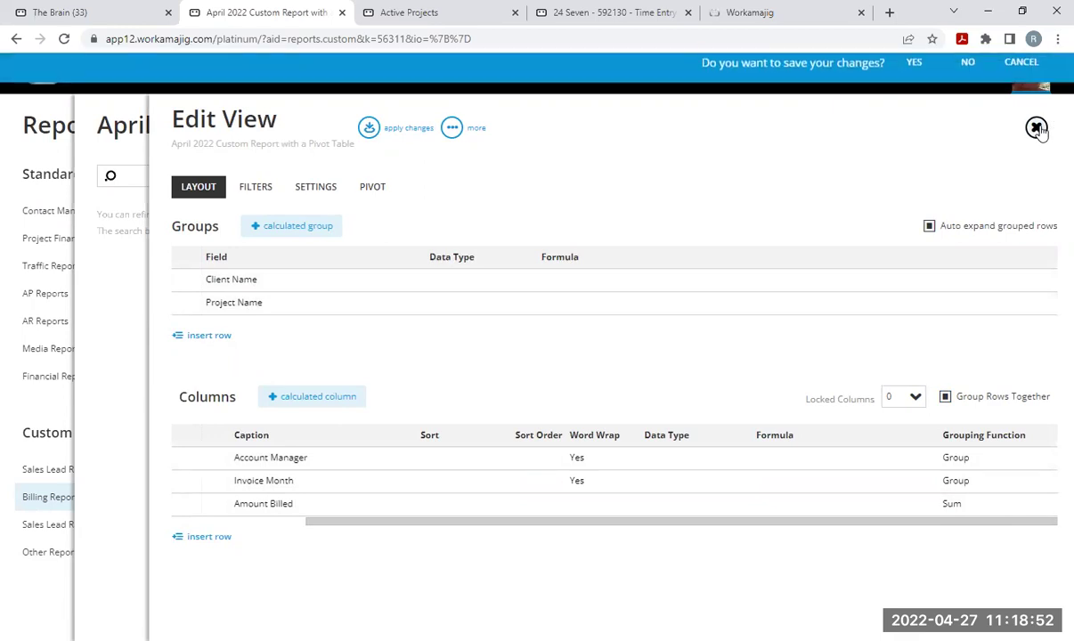
{"action": "left_click", "coordinate": [968, 73]}
{"action": "left_click", "coordinate": [1045, 131]}
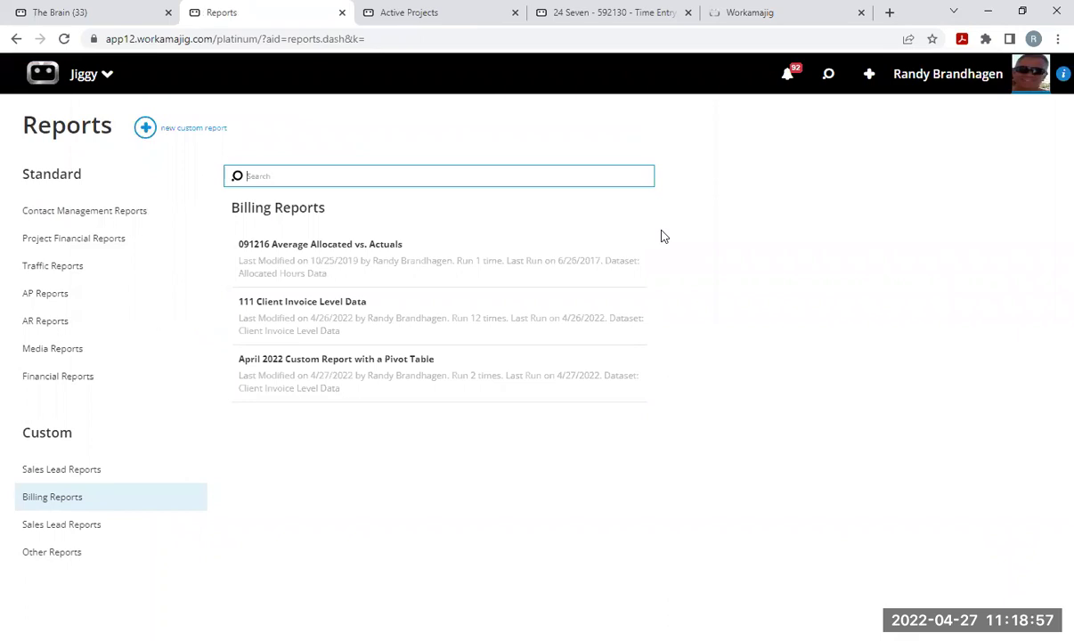